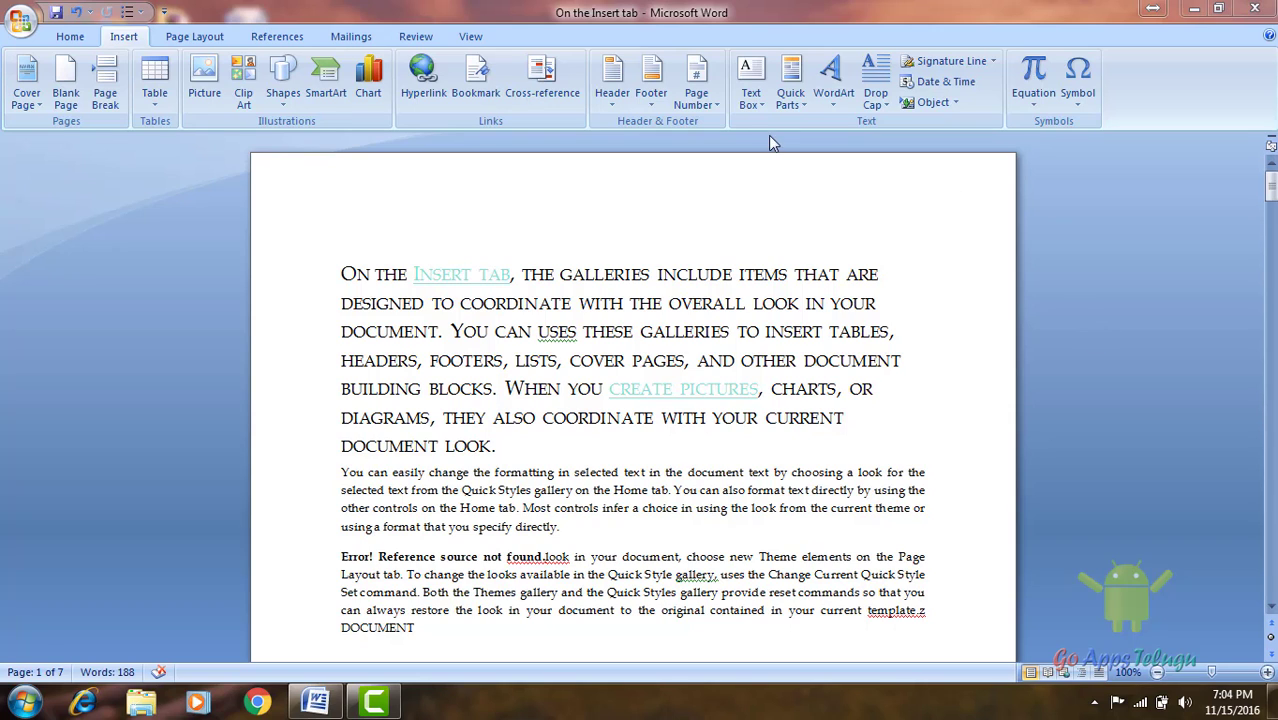
Step: Scroll past the page 1 text and place the cursor at the top of blank page 2
scroll(437, 467, "down", 6)
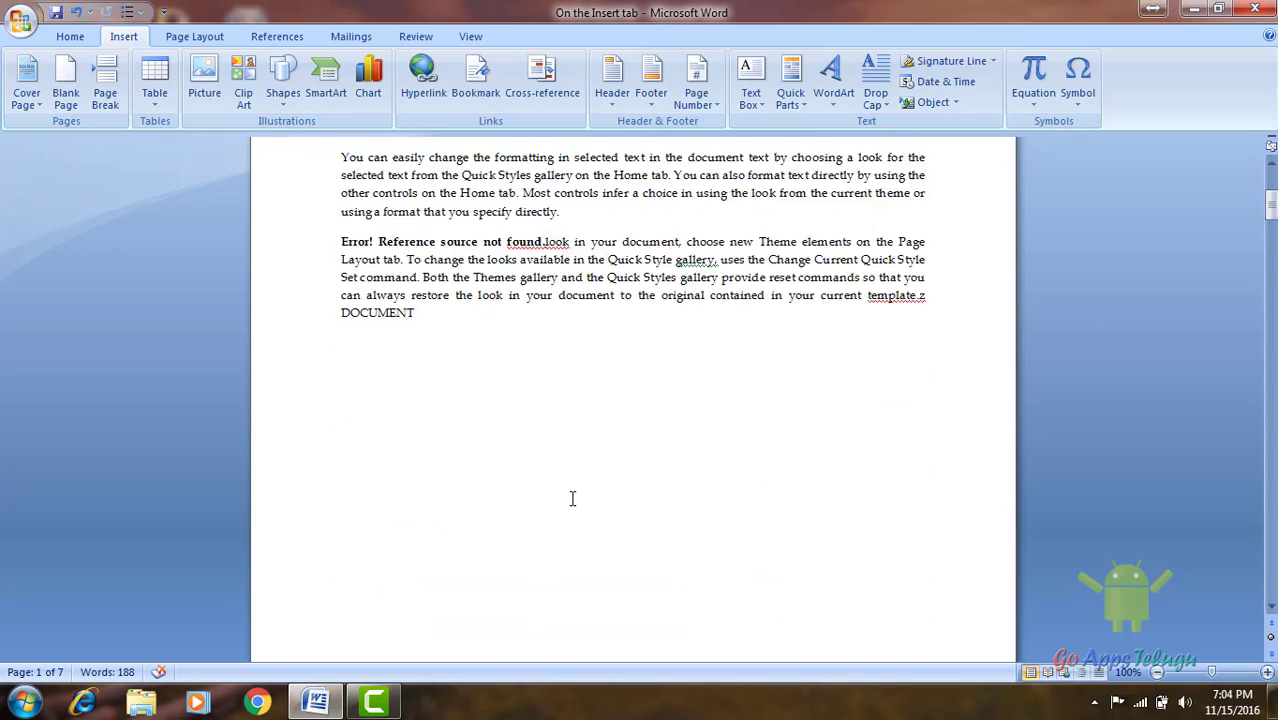
scroll(571, 500, "down", 5)
scroll(433, 546, "down", 3)
left_click(413, 519)
scroll(416, 510, "down", 2)
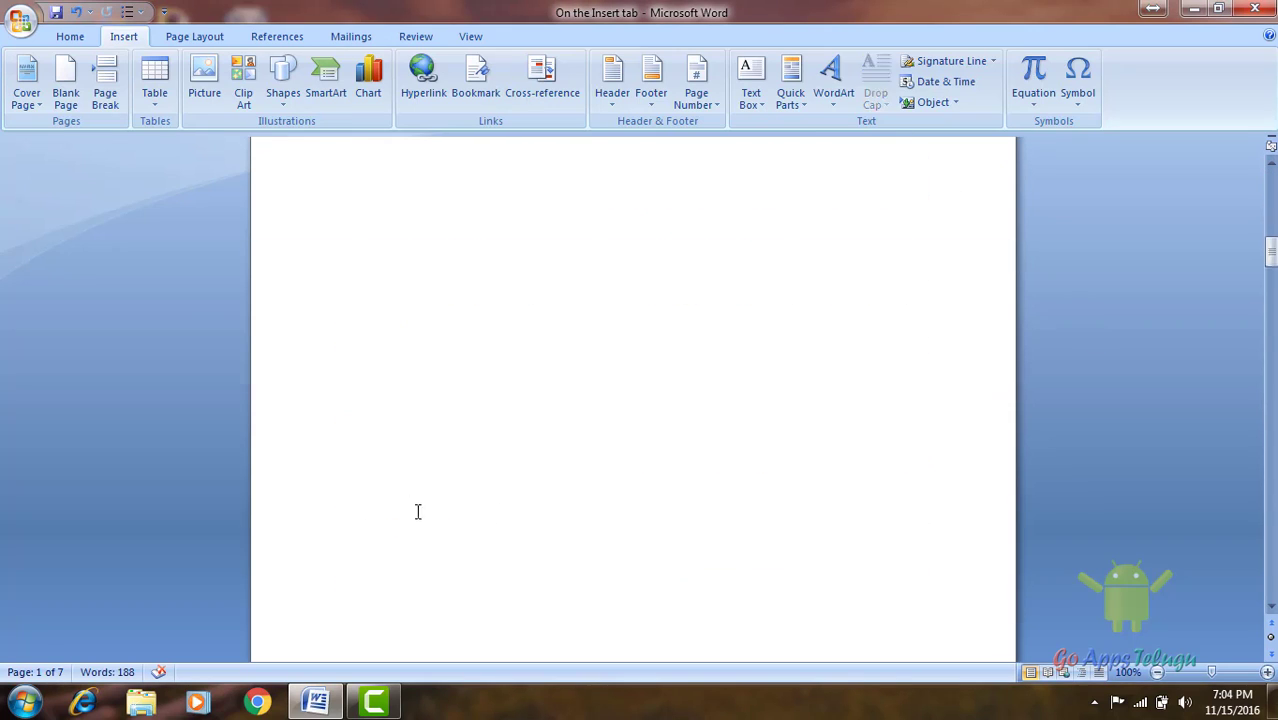
scroll(416, 510, "up", 1)
Step: Draw a wide text box by hand near the top of page 2
left_click(747, 87)
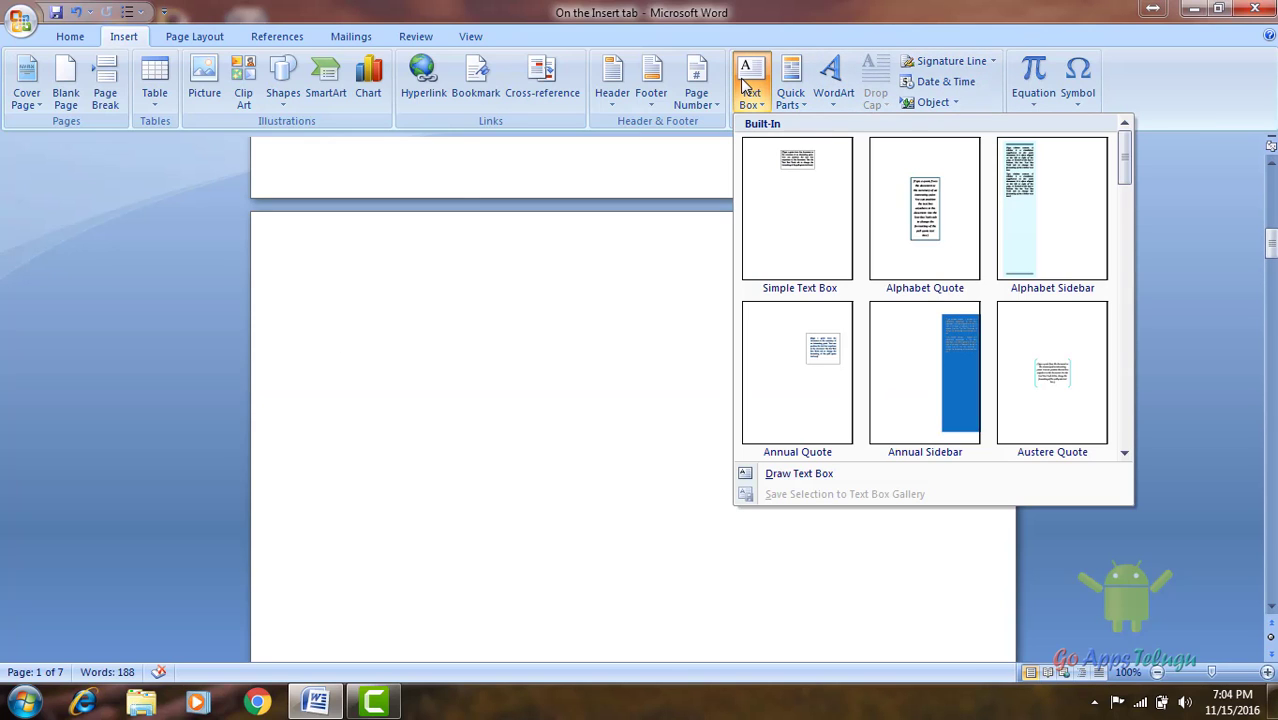
left_click(840, 480)
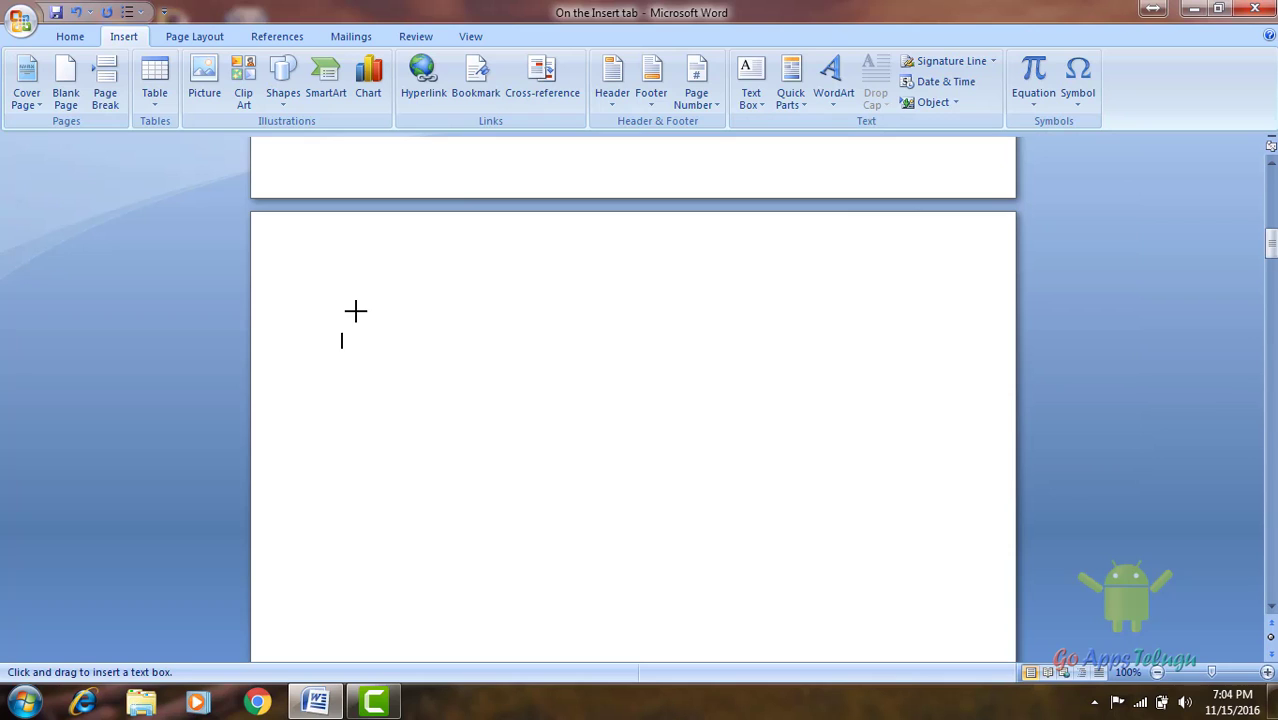
left_click_drag(356, 310, 921, 448)
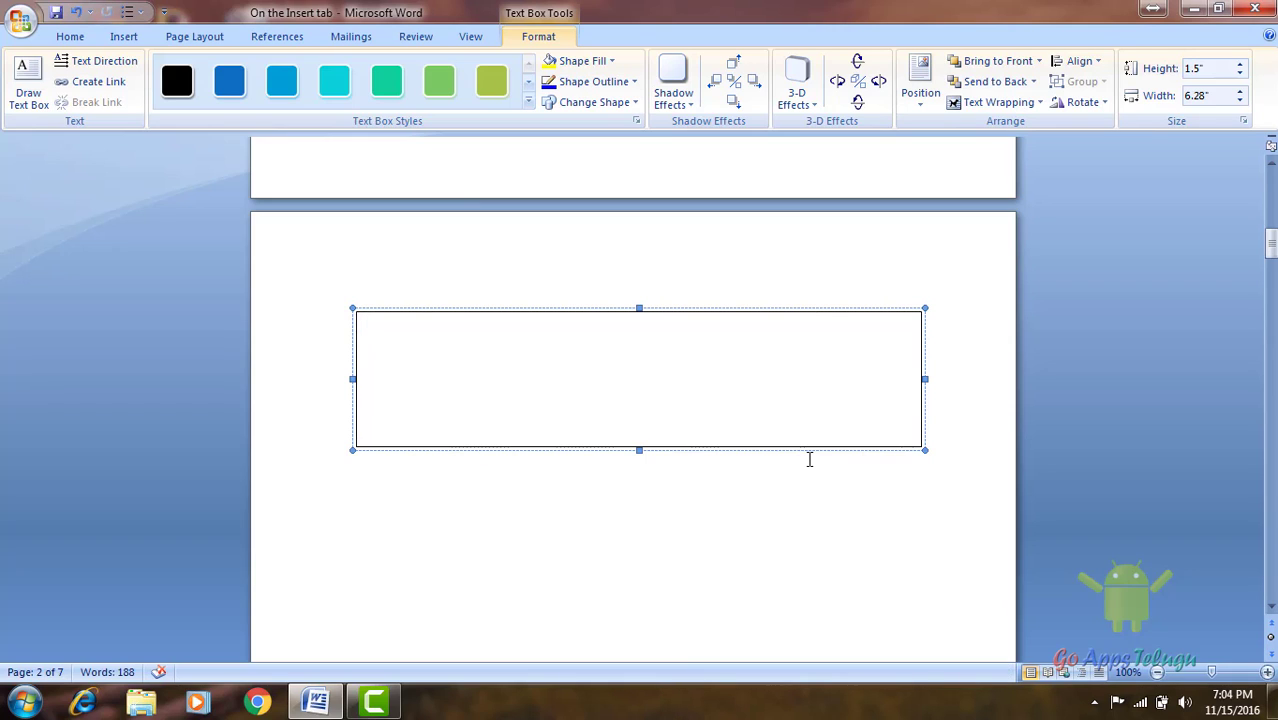
Step: Fill the text box with a line of k's, pasted copies of it, and a line of d's
type("kkkkkkkkkkkkkkkkkkkkkkkkkkkkkkkkkkkkkkkkkkkk")
key("ctrl+a")
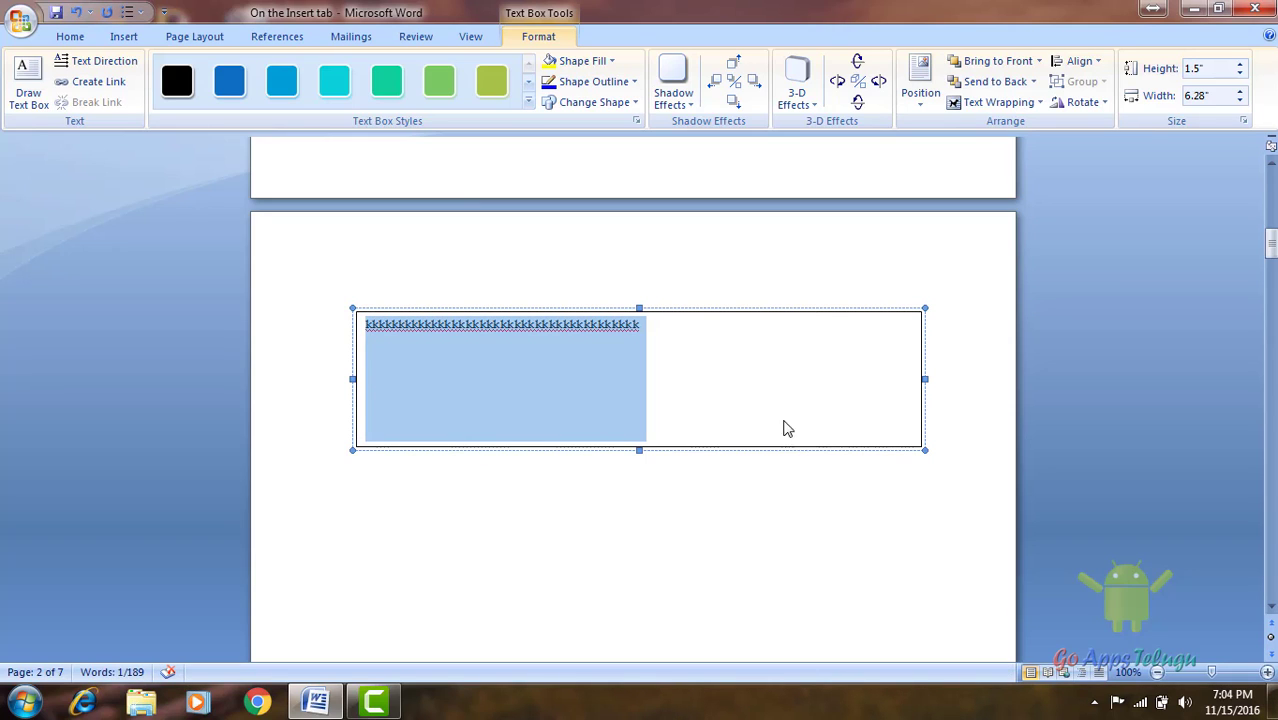
left_click(770, 405)
key("ctrl+v")
key("ctrl+v")
key("ctrl+v")
key("ctrl+v")
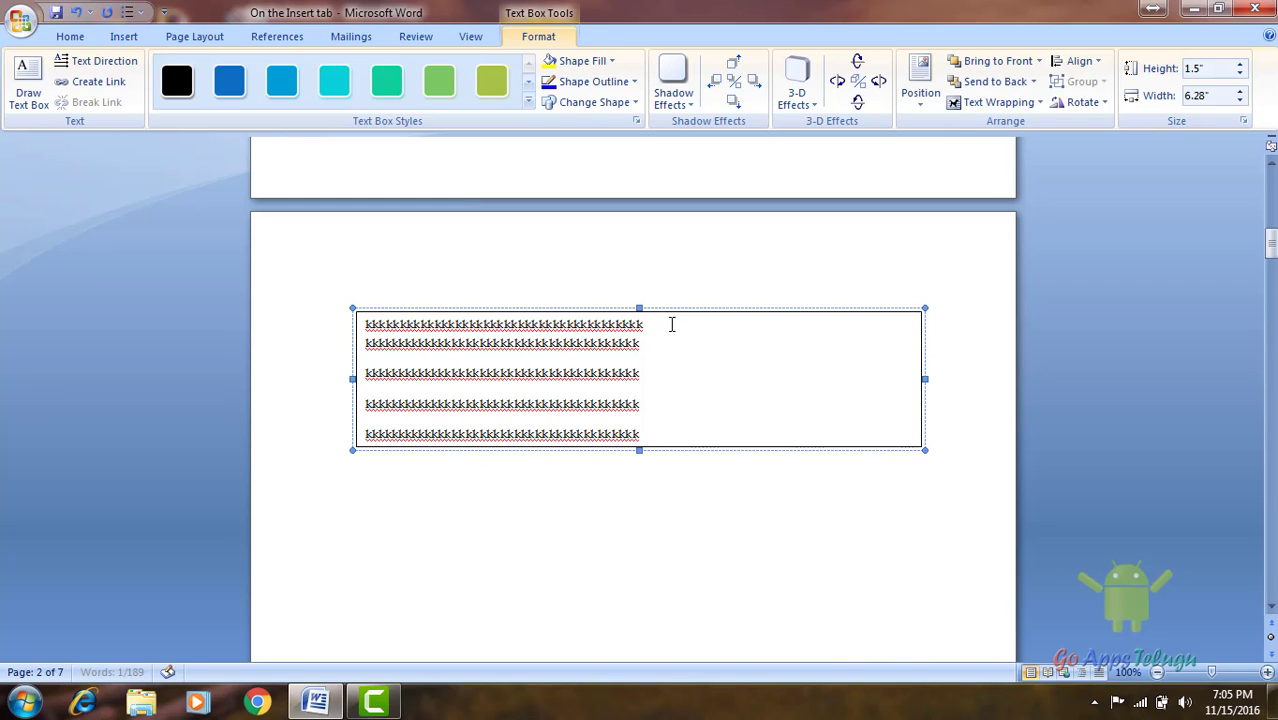
left_click(672, 323)
type("dddddddddddddddddddddddddddddddddddddddddddddddddd")
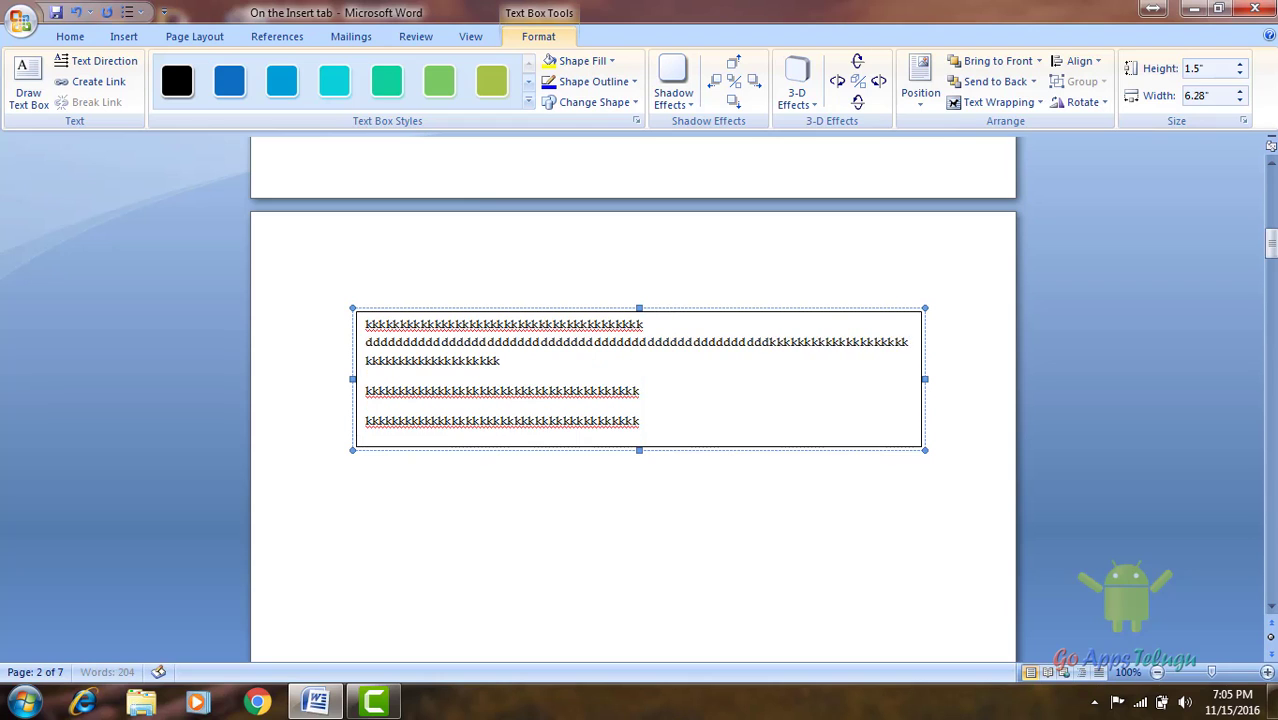
type("dddddddddddddddddddddddddddddddddddddddddddddddddddddddddddddddddddddddddddddddd")
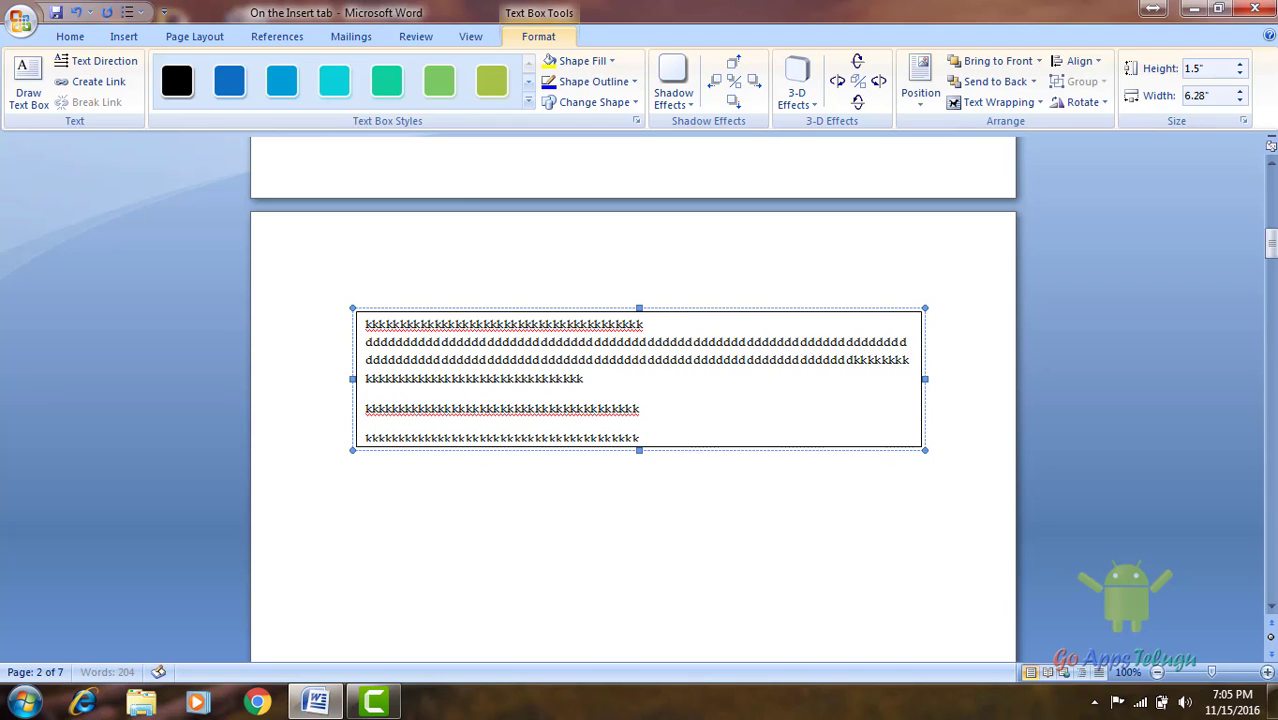
type("dddddddddddddddddddddddddddddddddddddddddddddddddddddddddddddddddddddddddddddddd")
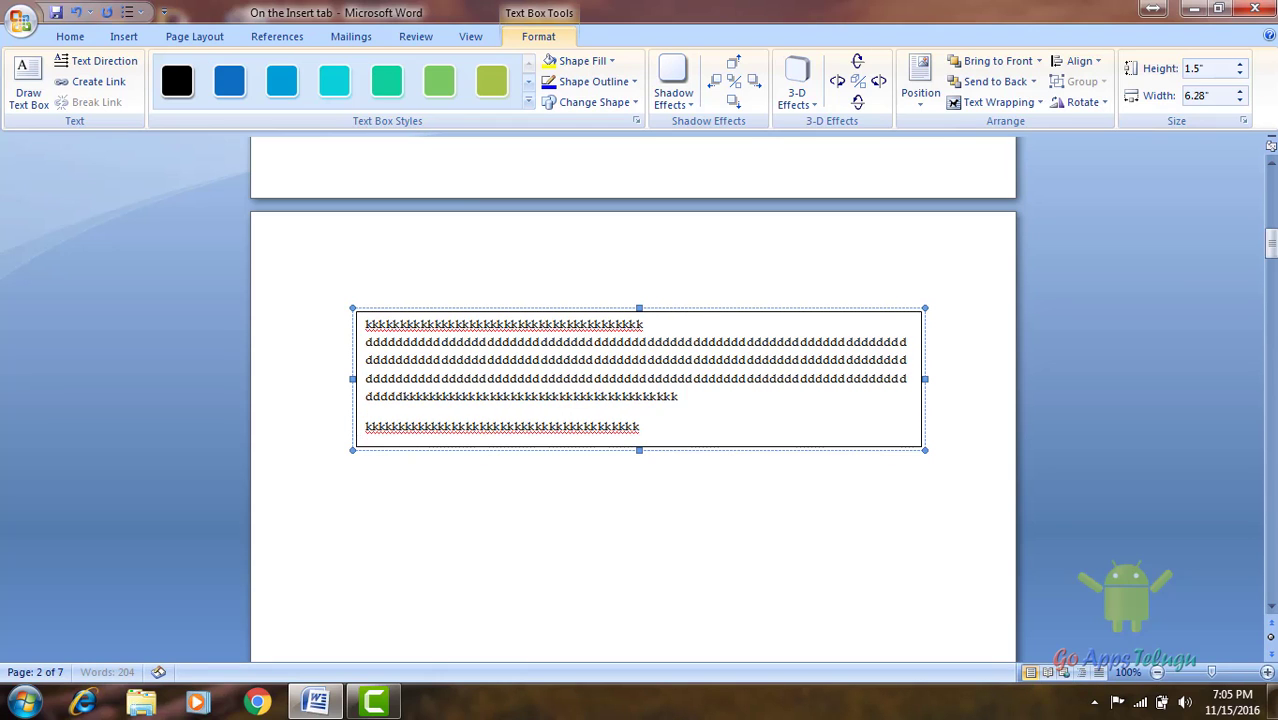
type("dddddddddddddddddddddddddddddddddddddddddddddddddddddddddddddddddddddddddddddddd")
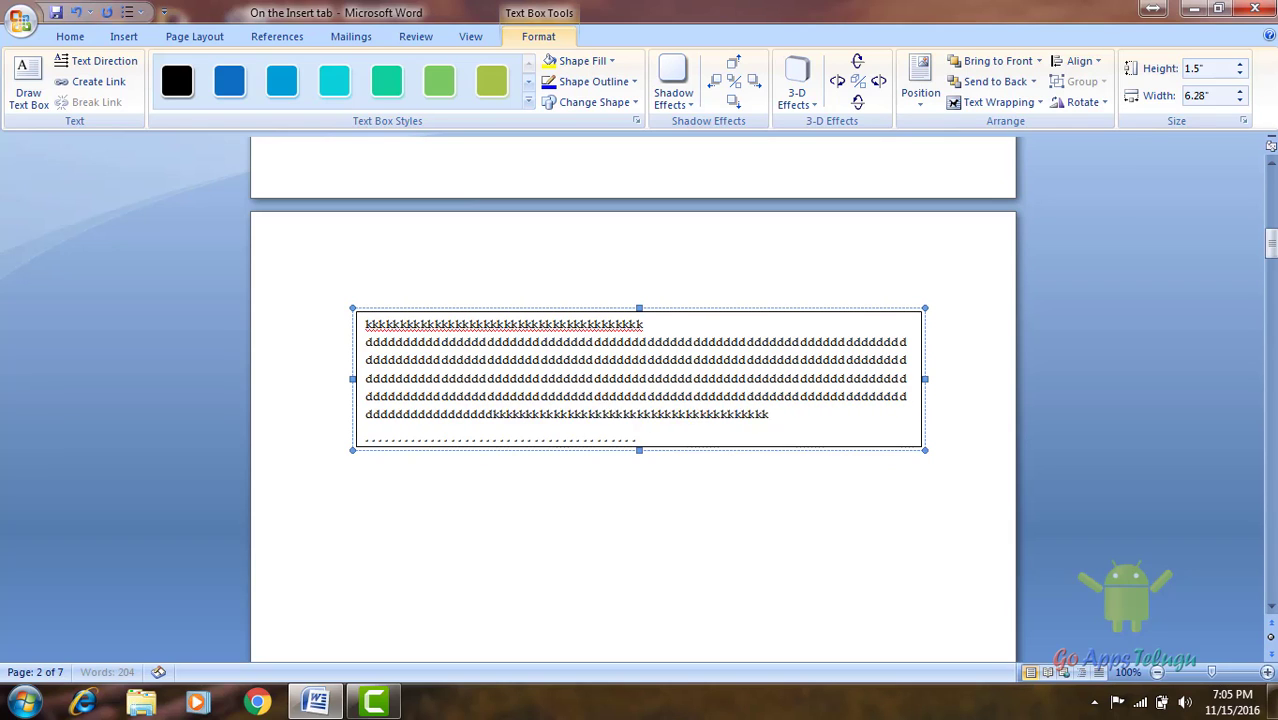
type("dddddddddddddddddddddddddddddddddddddddddddddddddddddddddddddddddddddddddddd")
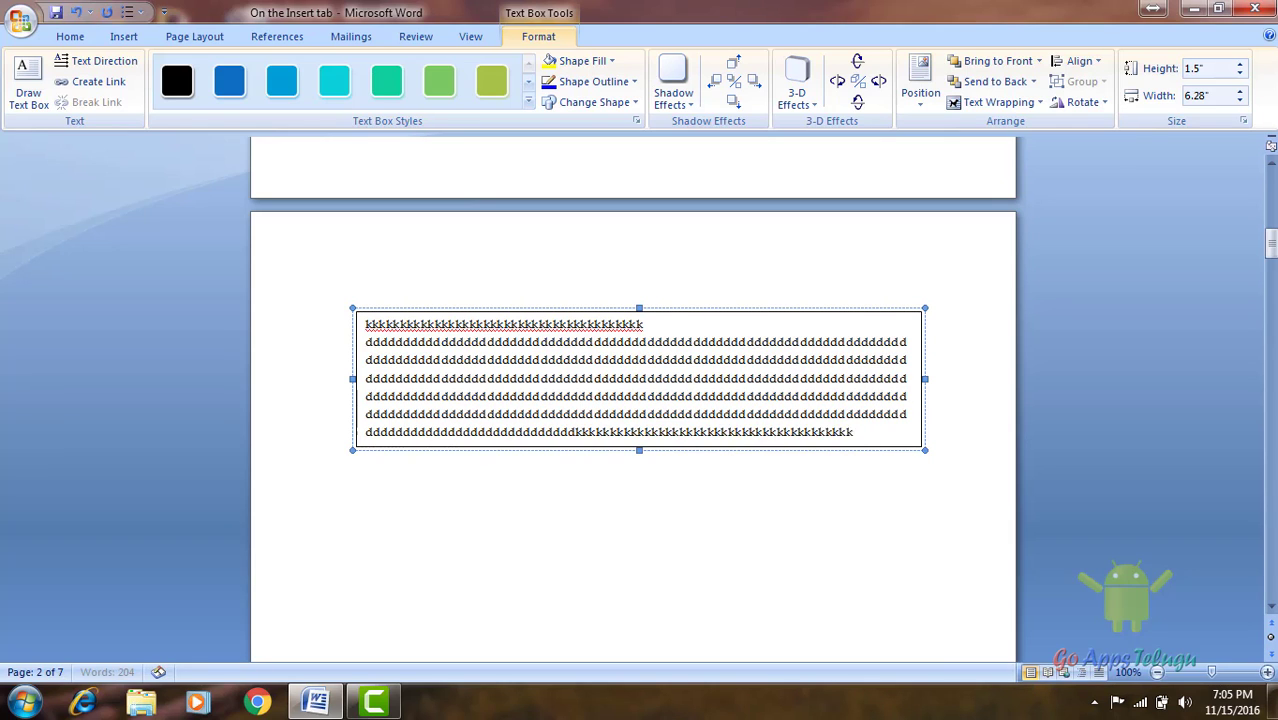
type("dddddddddddddddddddddddddddddddddddddddddddddddddddddddddddddddddddddddddddd")
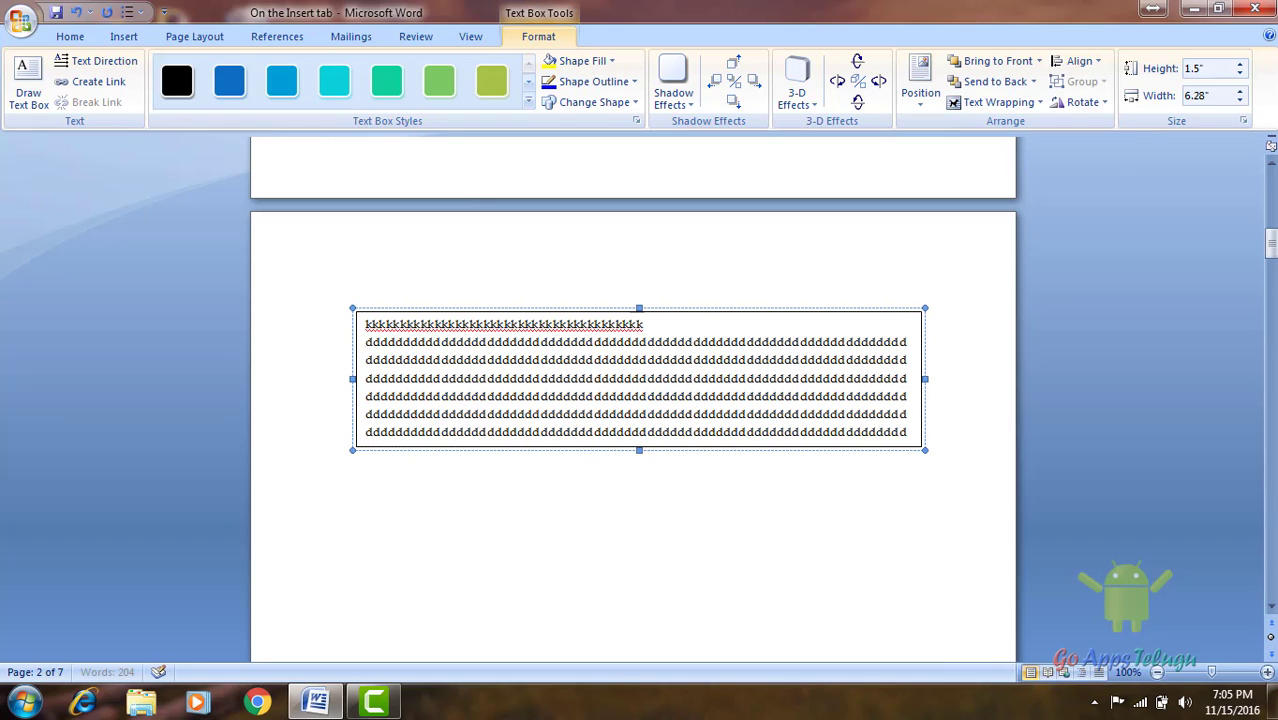
Step: Make the text box taller and give it the cyan style with a dark teal outline
mouse_move(924, 450)
left_mouse_down()
mouse_move(925, 593)
mouse_move(924, 464)
left_mouse_up()
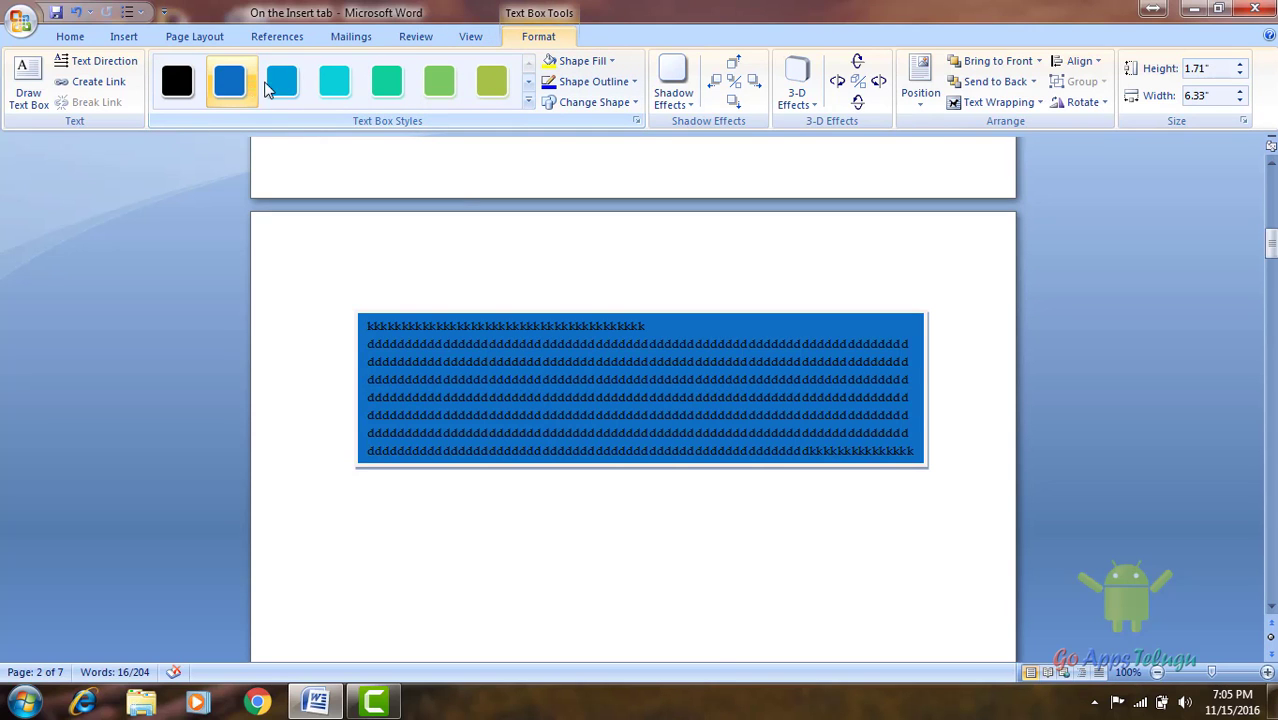
left_click(335, 80)
left_click(550, 584)
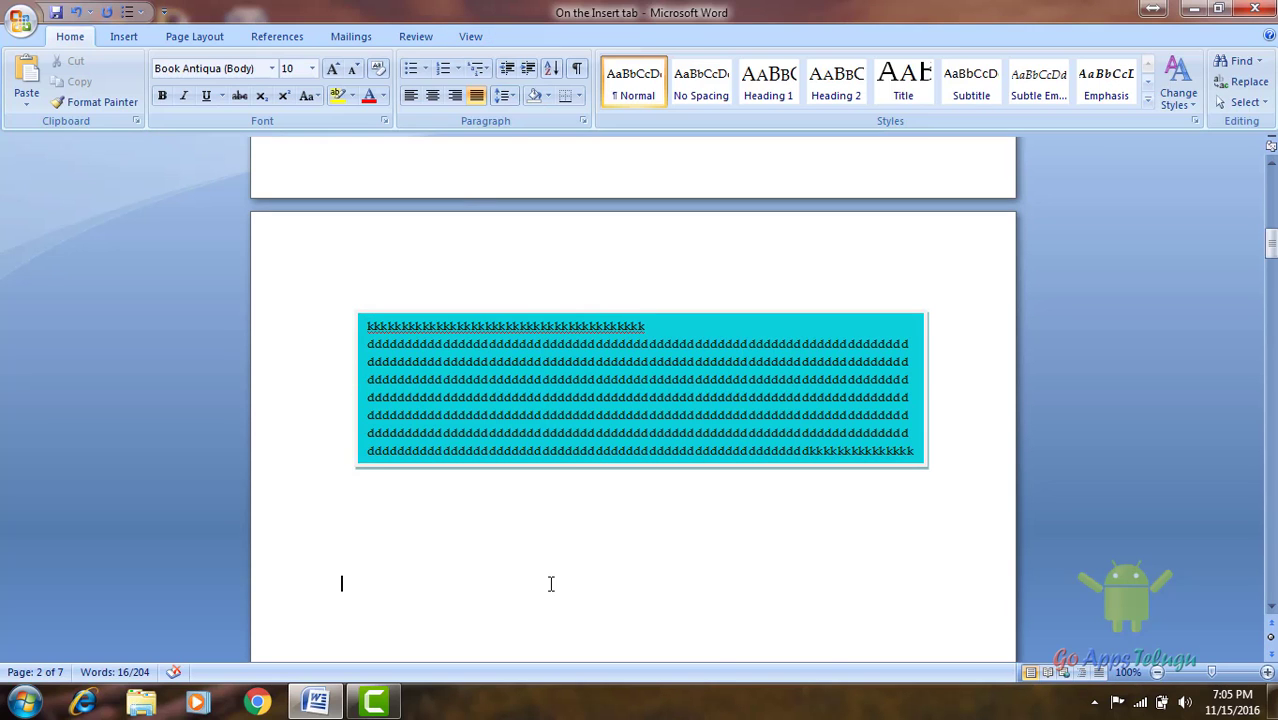
left_click(452, 432)
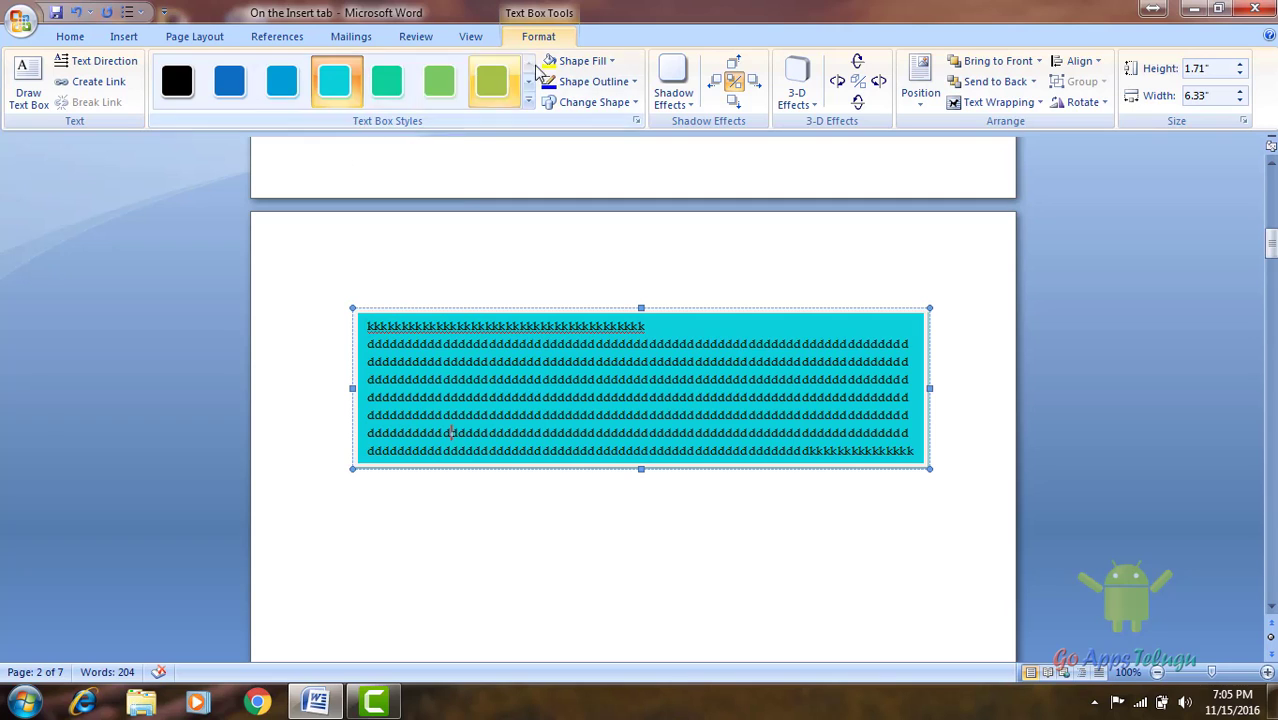
left_click(596, 62)
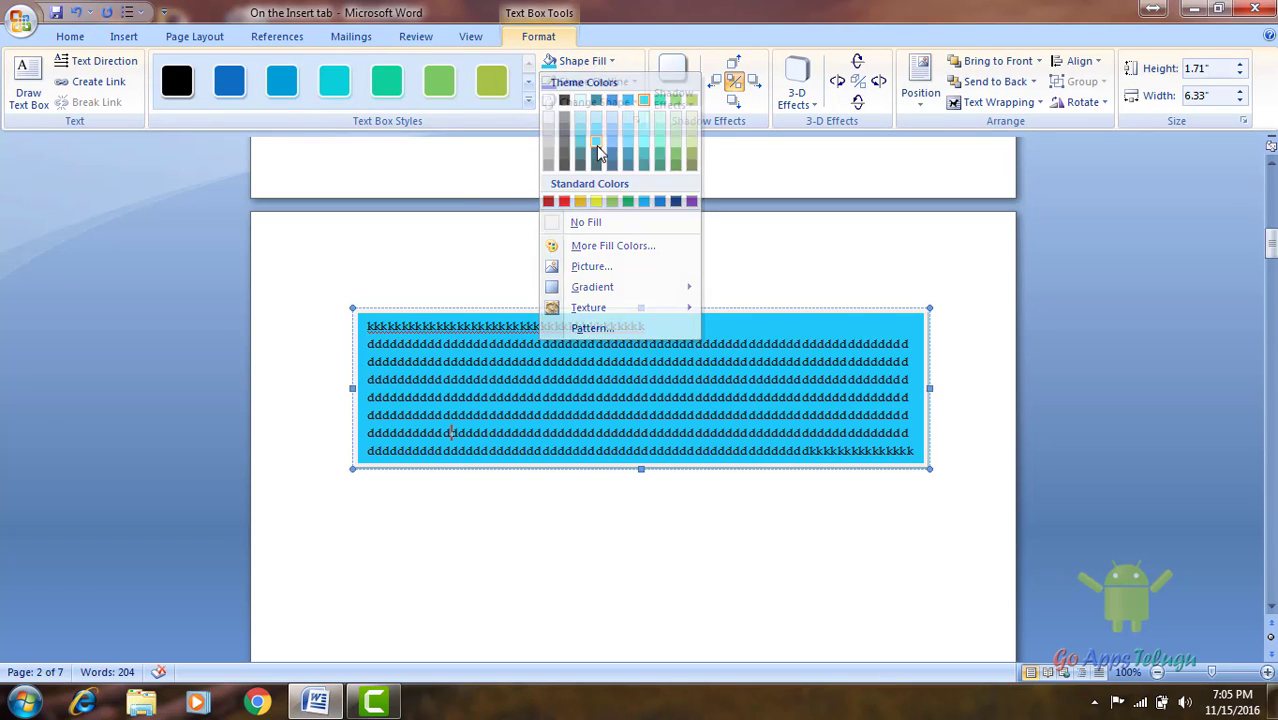
left_click(594, 81)
left_click(594, 81)
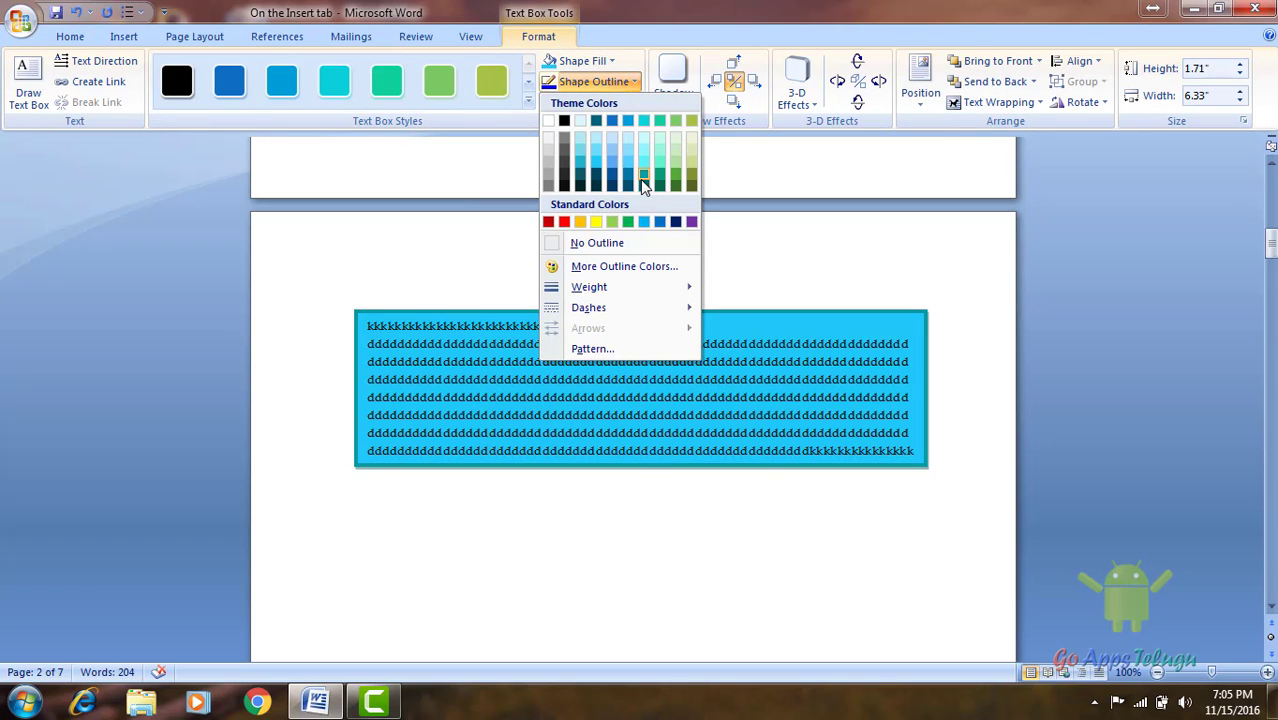
left_click(644, 186)
Step: Apply a perspective shadow and a perspective 3-D effect to the text box
left_click(673, 88)
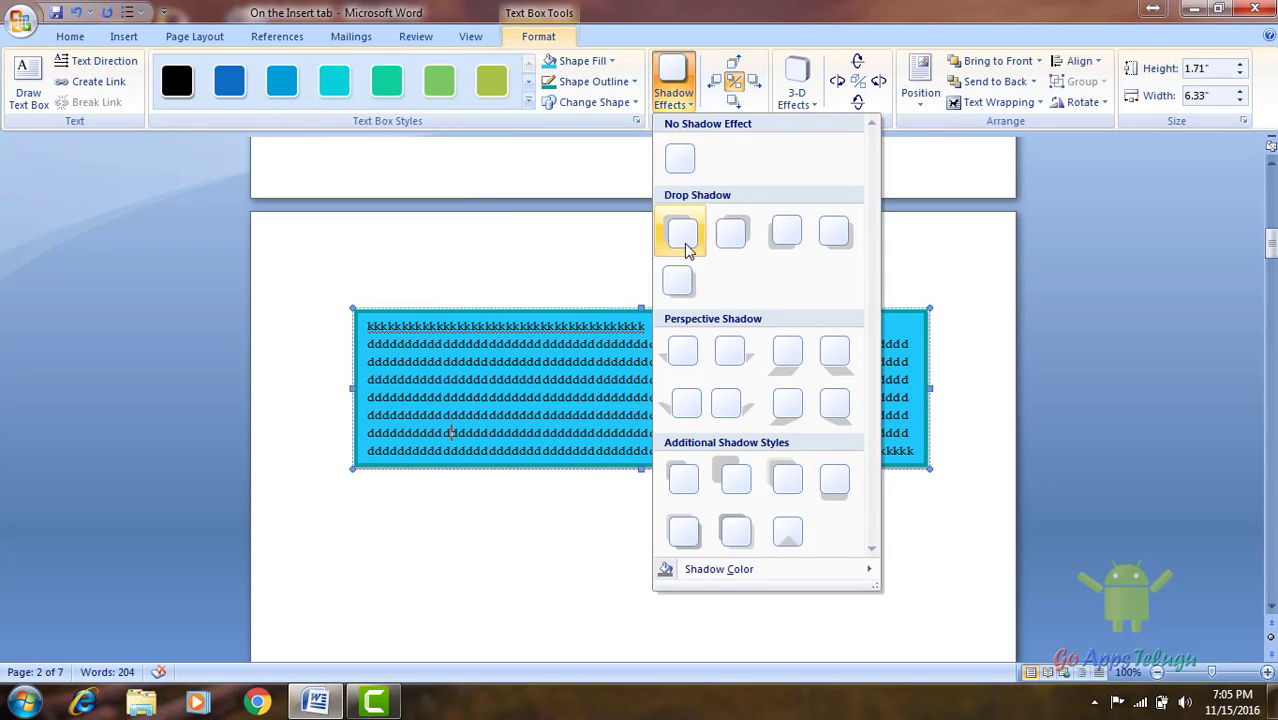
left_click(800, 360)
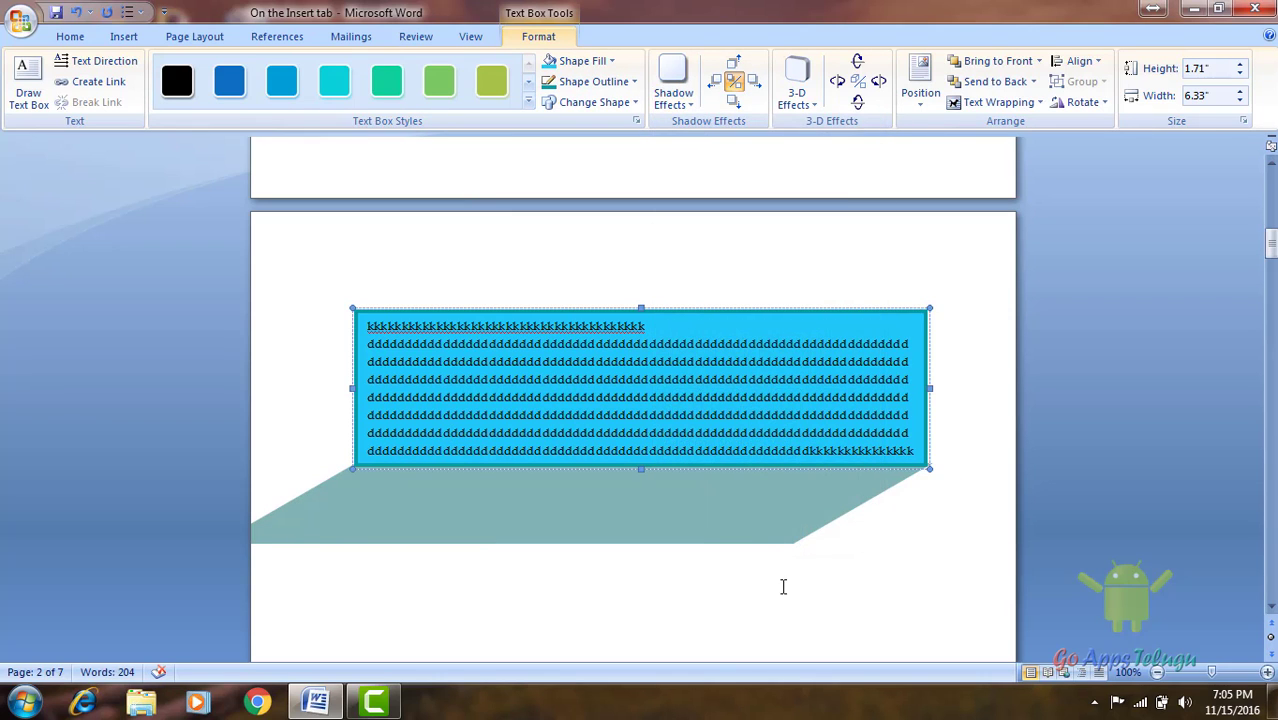
left_click(797, 85)
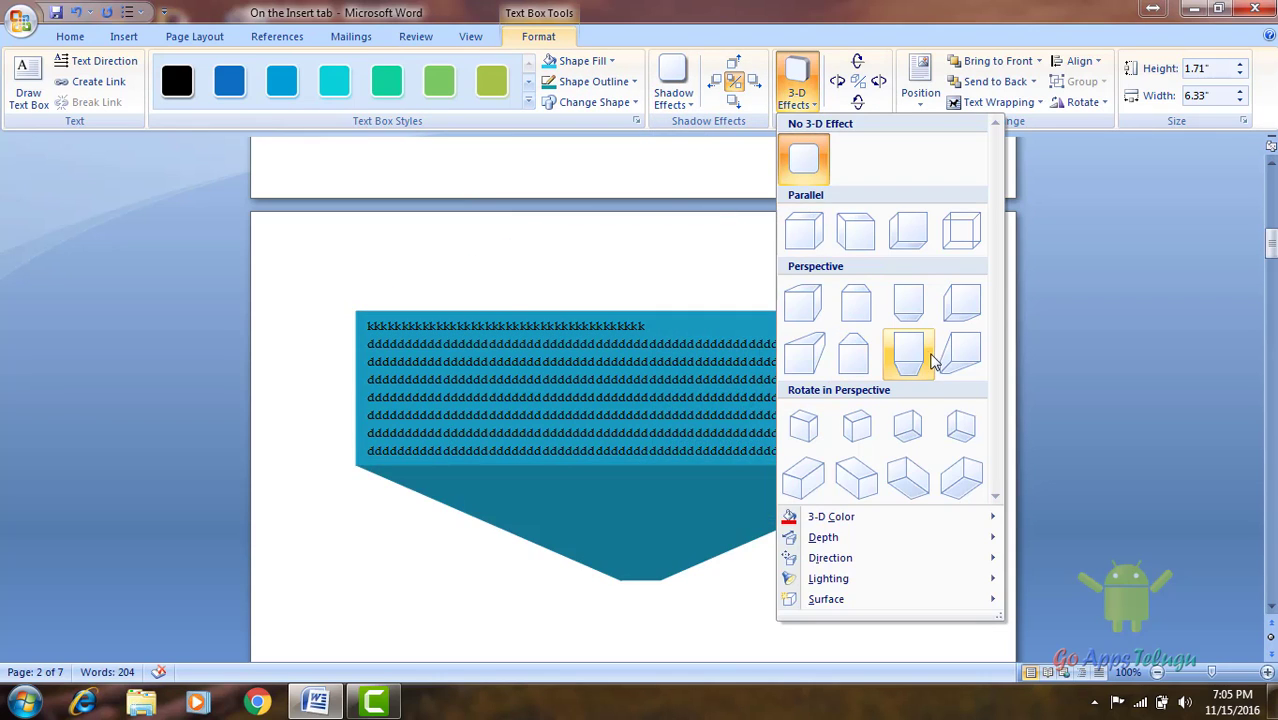
left_click(652, 590)
left_click(425, 580)
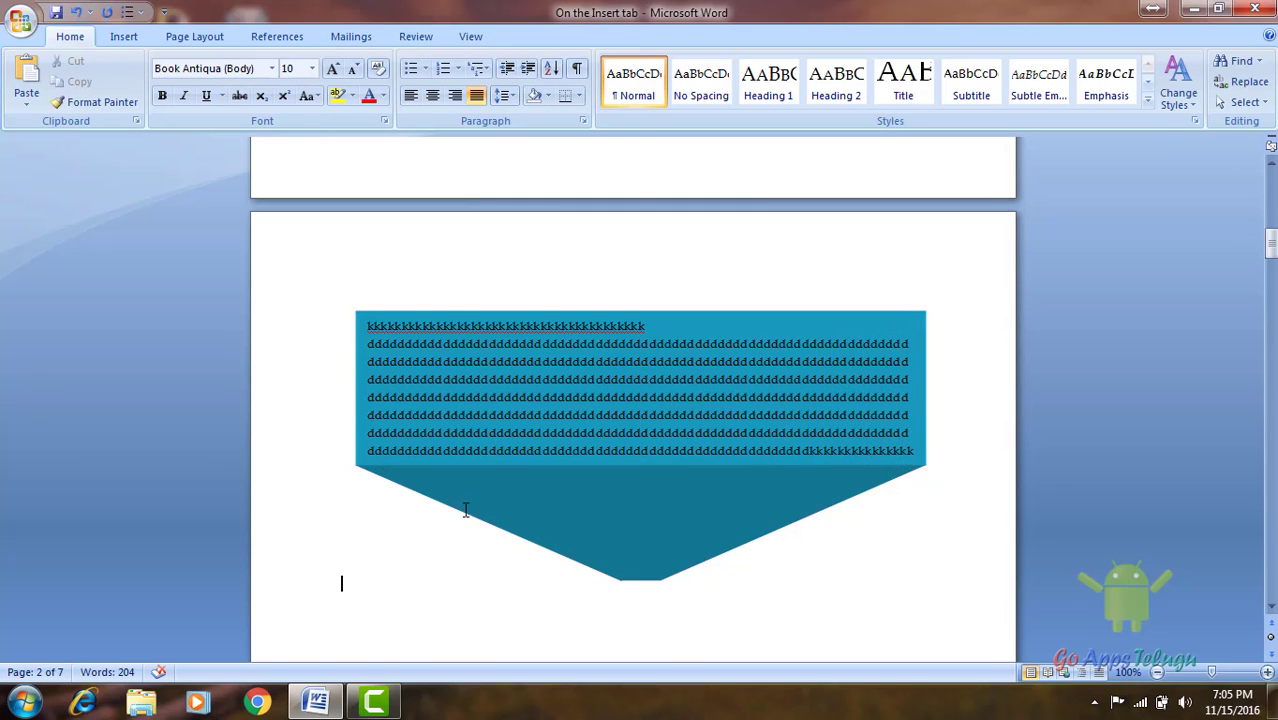
left_click(124, 36)
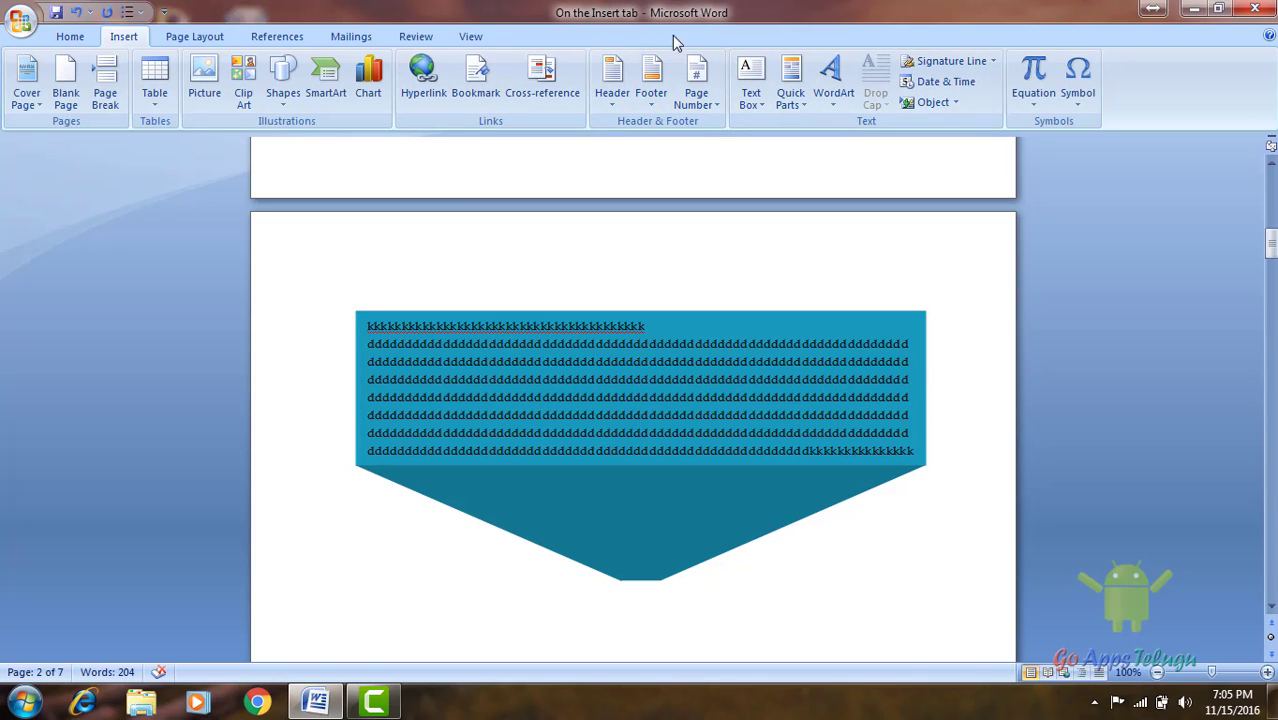
left_click(704, 326)
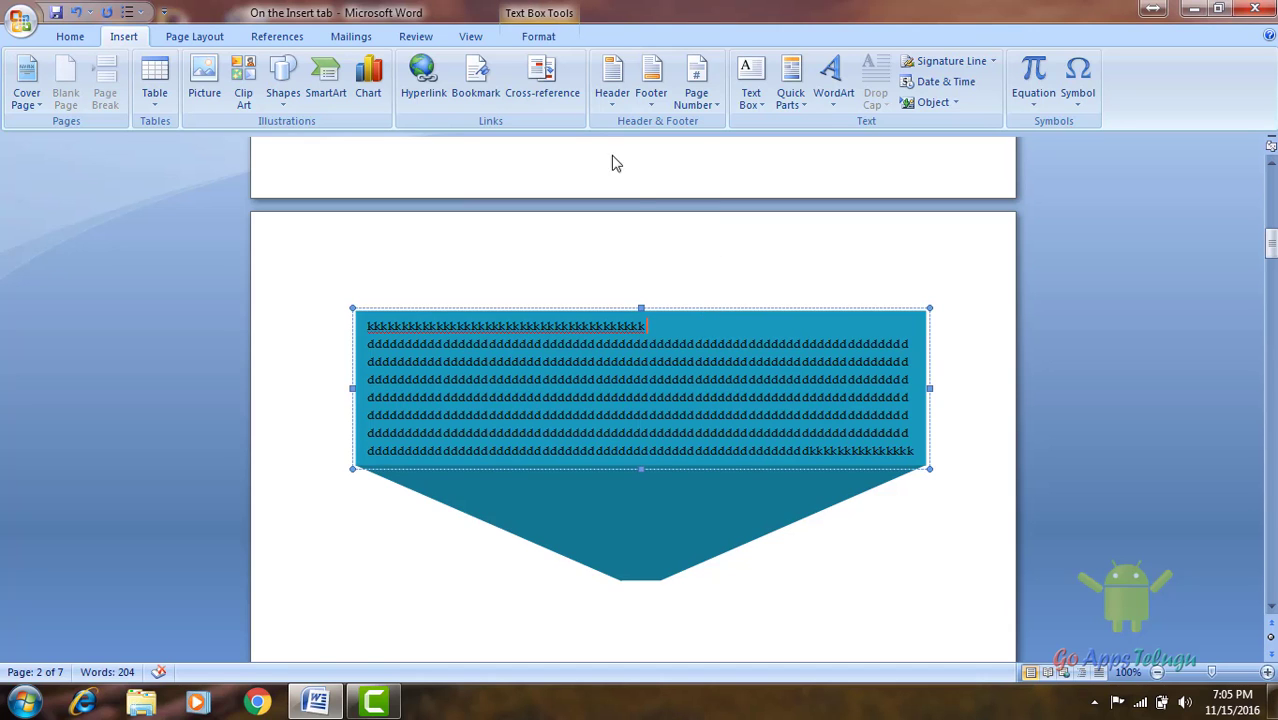
scroll(585, 352, "up", 4)
scroll(585, 352, "up", 10)
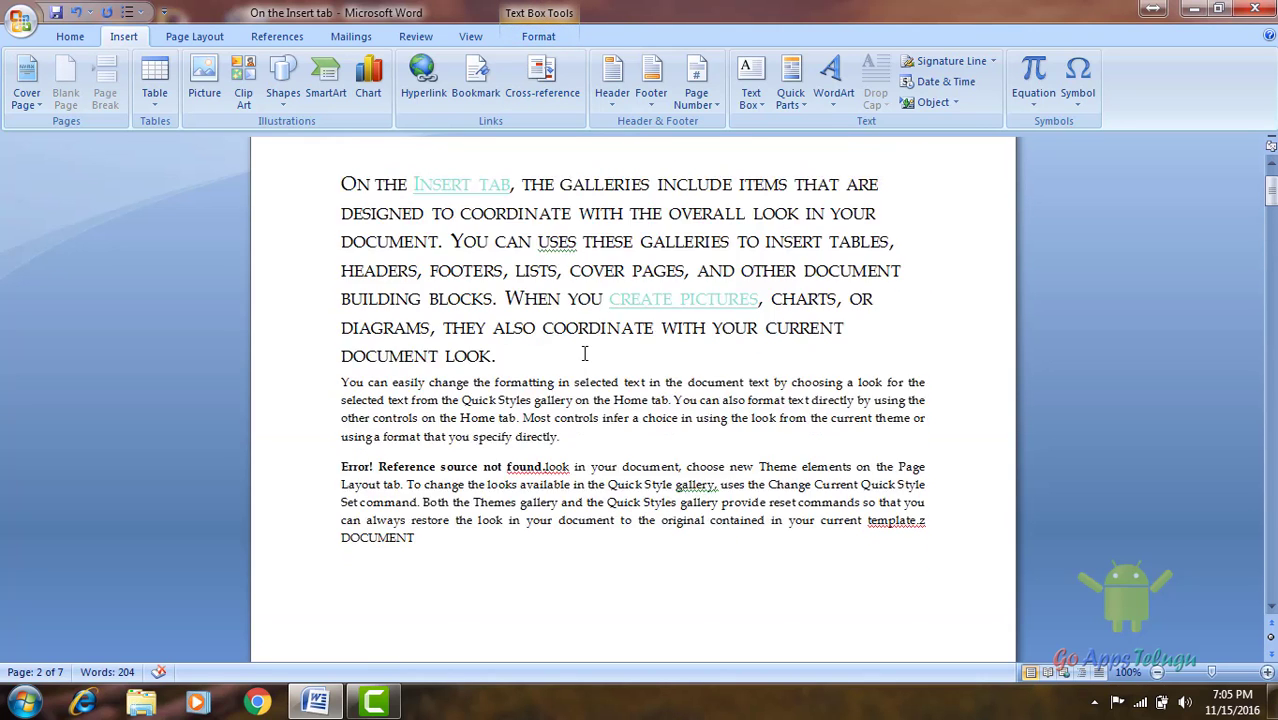
scroll(585, 352, "up", 2)
scroll(545, 18, "down", 10)
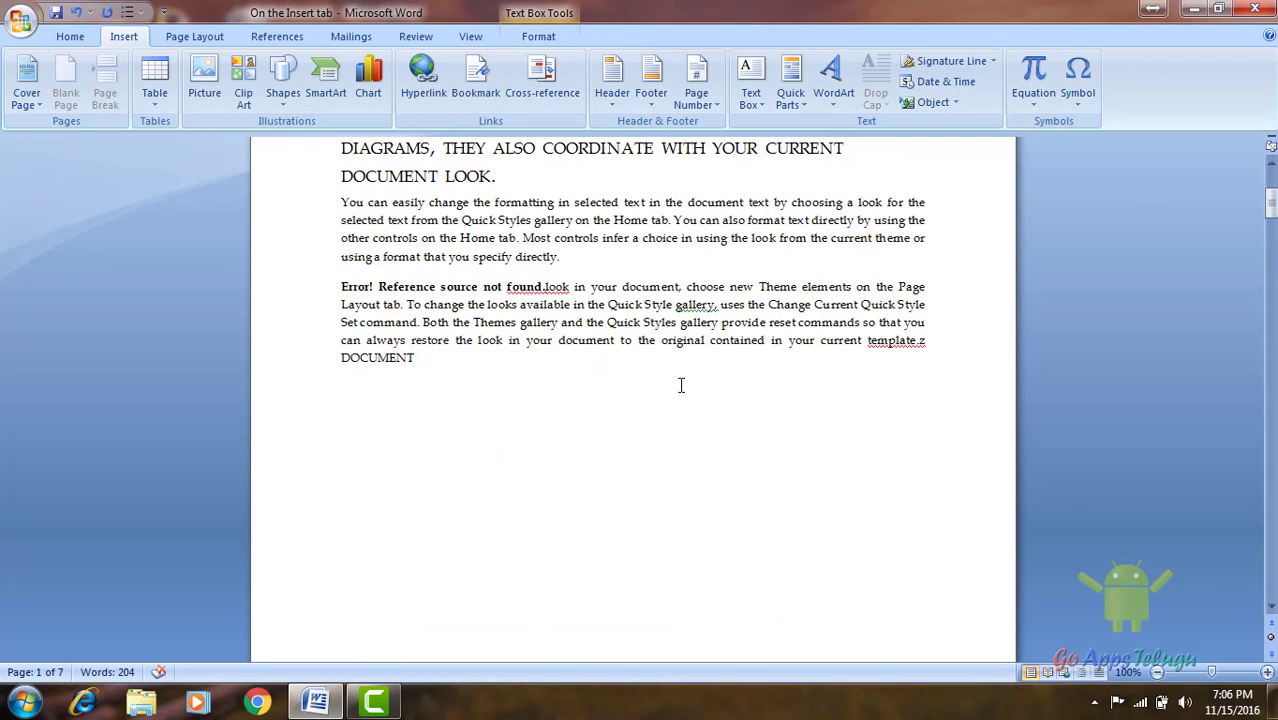
left_click(545, 18)
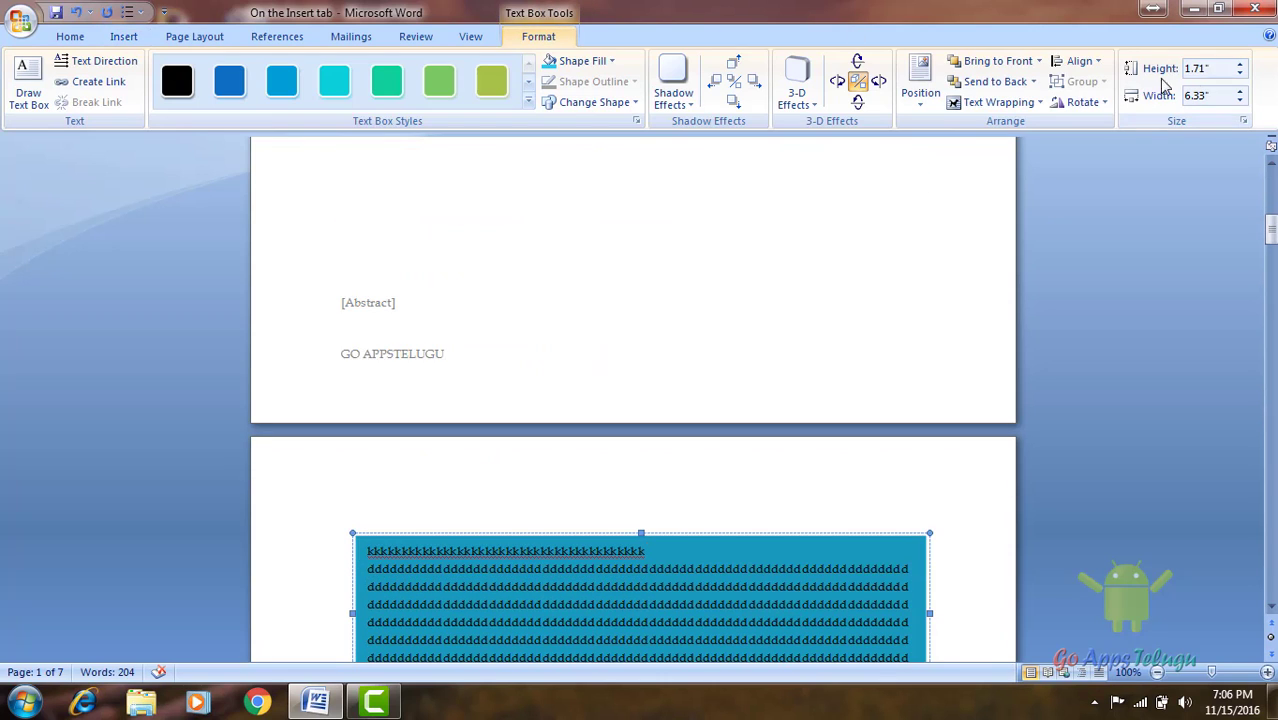
left_click(112, 36)
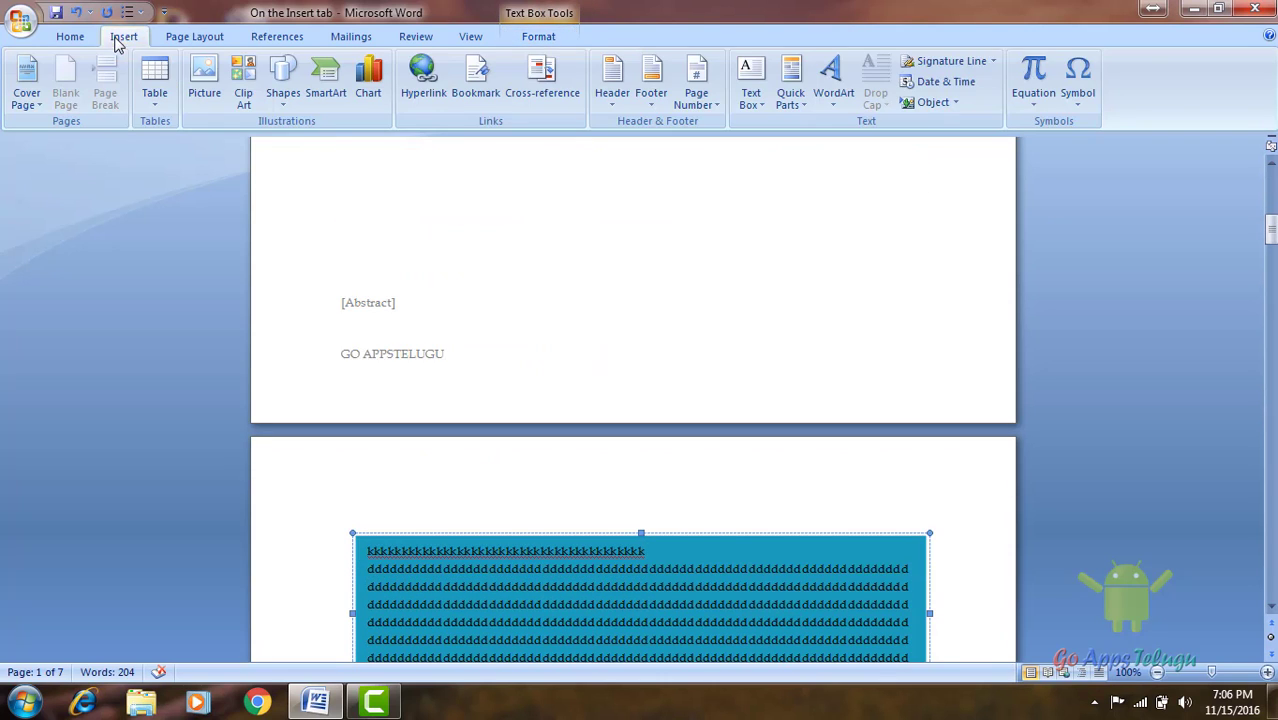
left_click(78, 37)
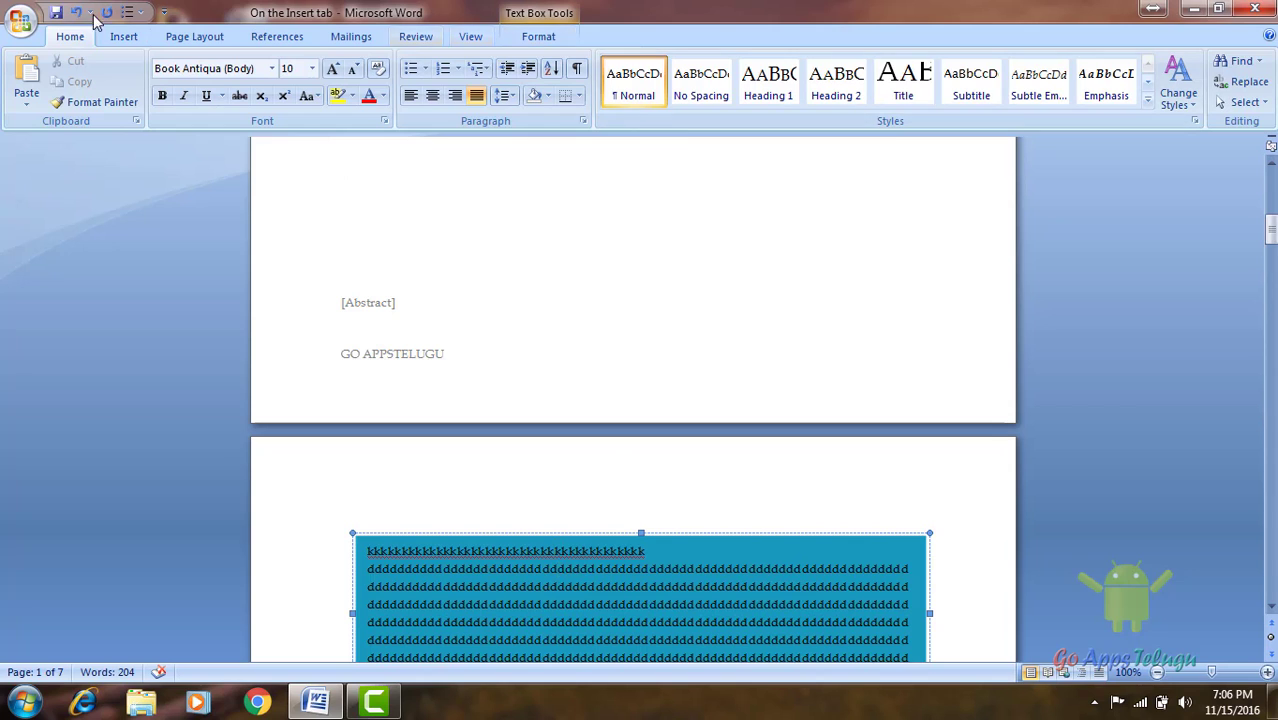
left_click(175, 38)
left_click(124, 36)
left_click(750, 85)
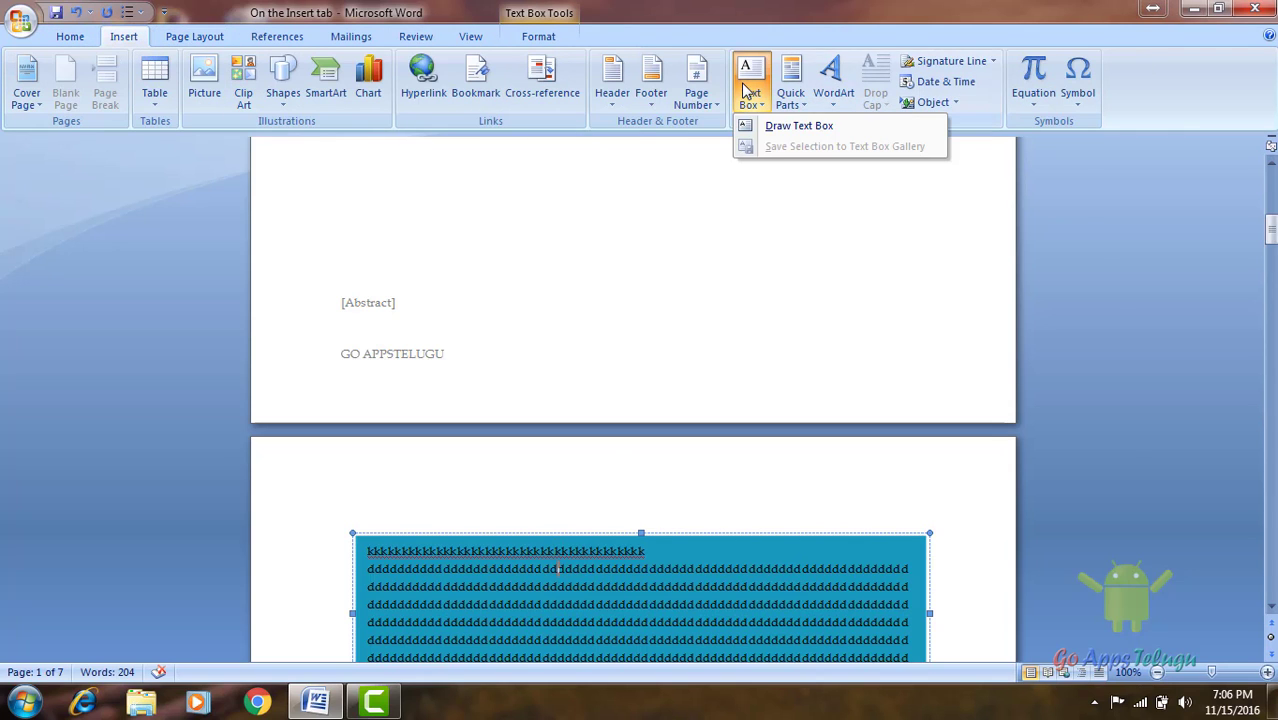
left_click(670, 565)
scroll(634, 551, "down", 4)
Step: Insert the Pinstripes Sidebar built-in text box on page 2
left_click(536, 596)
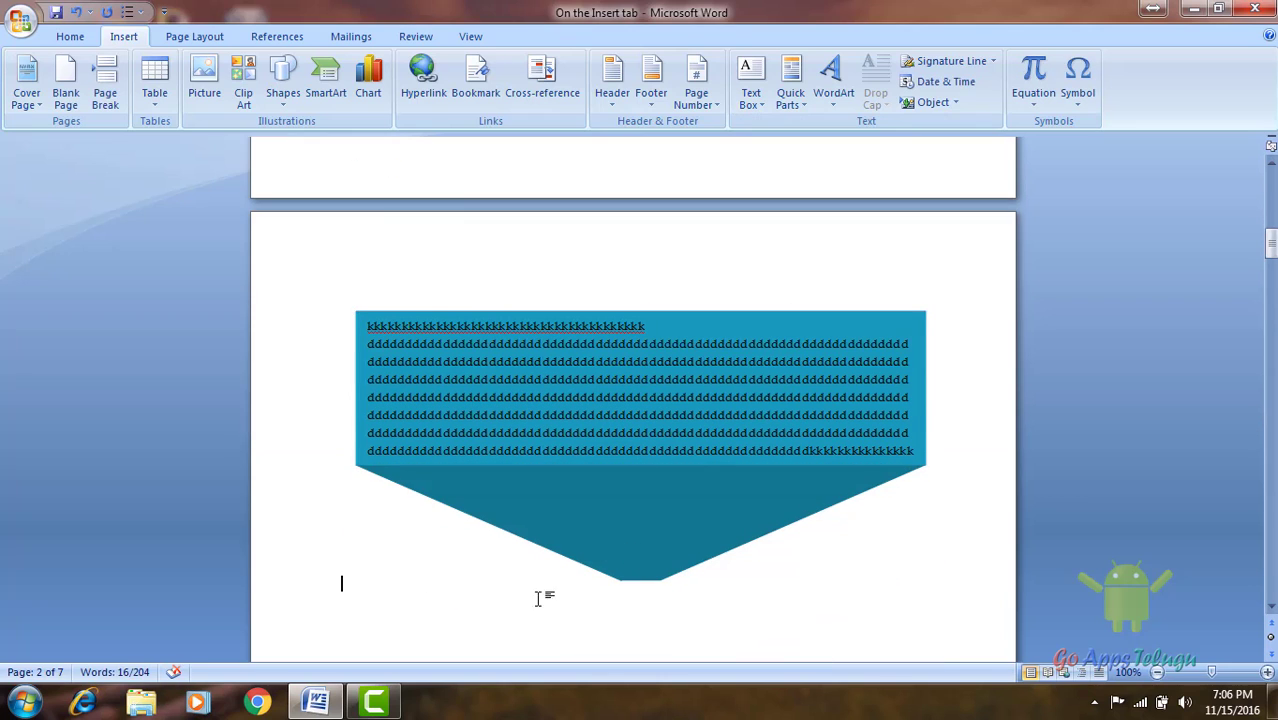
scroll(536, 596, "down", 2)
left_click(751, 94)
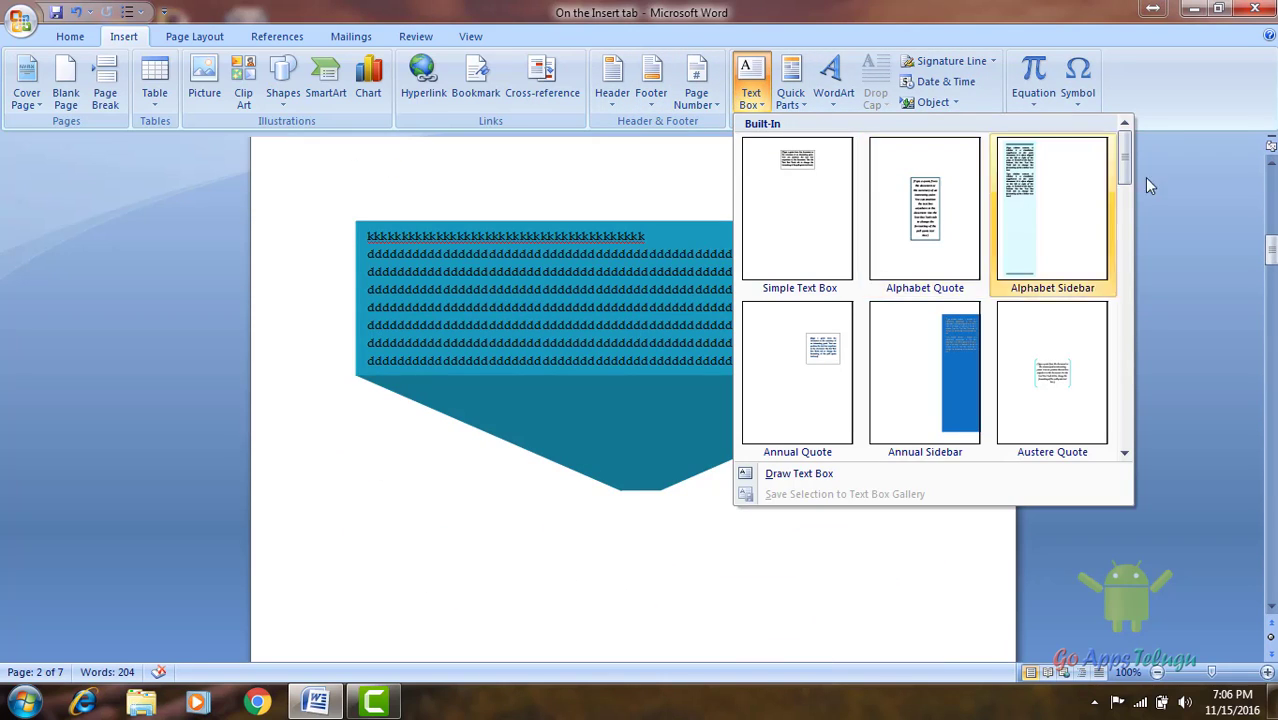
left_click_drag(1123, 150, 1122, 322)
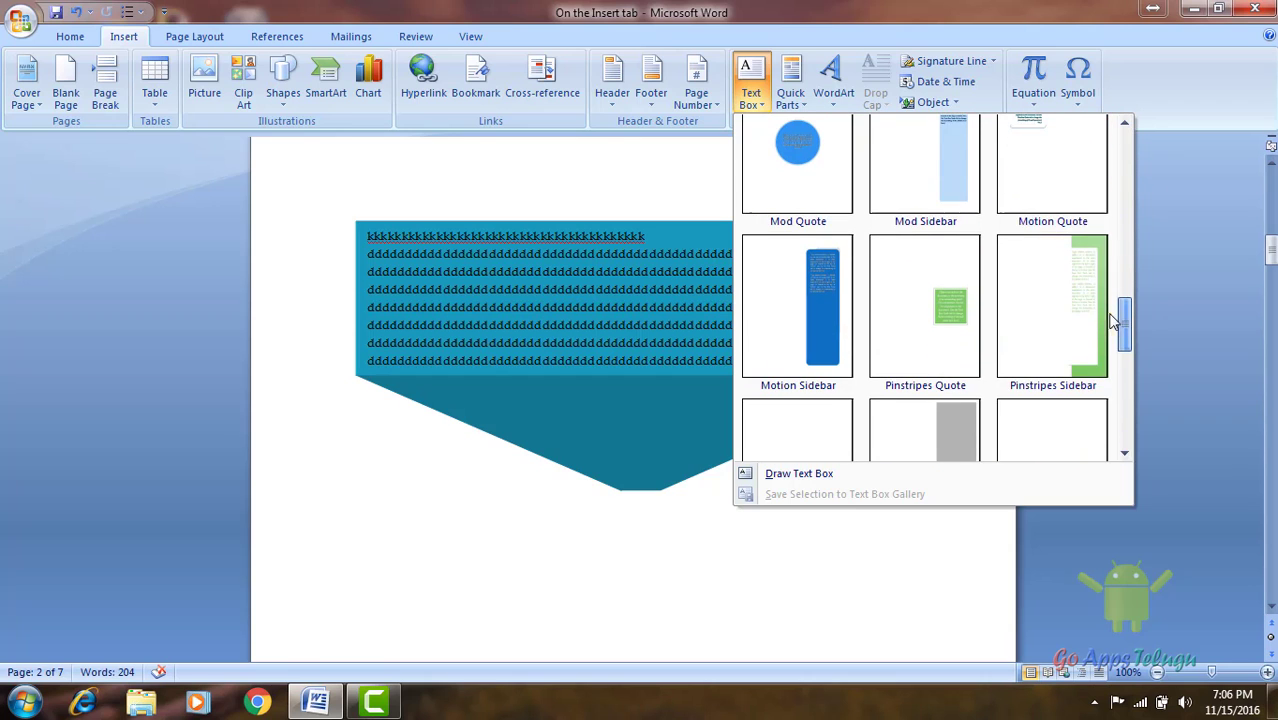
left_click(1060, 290)
Step: Delete the blue text box shape from page 2
scroll(790, 476, "up", 3)
scroll(795, 300, "down", 4)
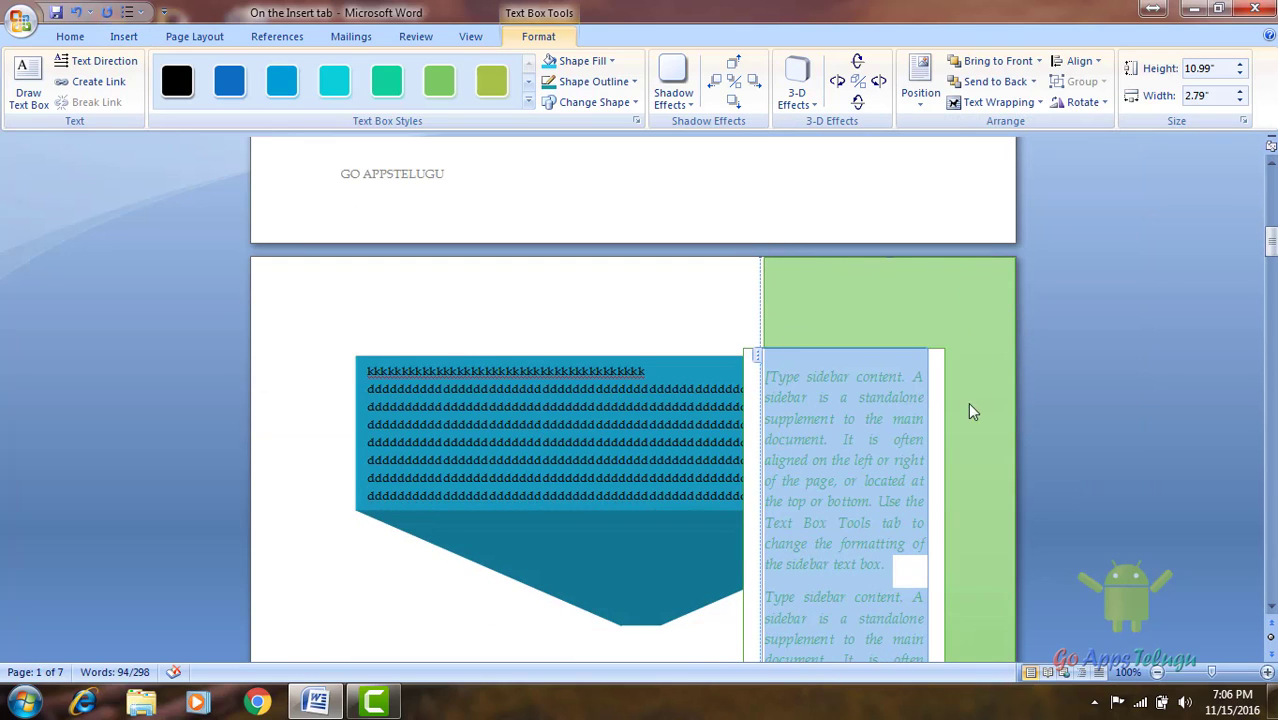
scroll(912, 420, "down", 2)
scroll(968, 435, "down", 3)
scroll(850, 490, "down", 5)
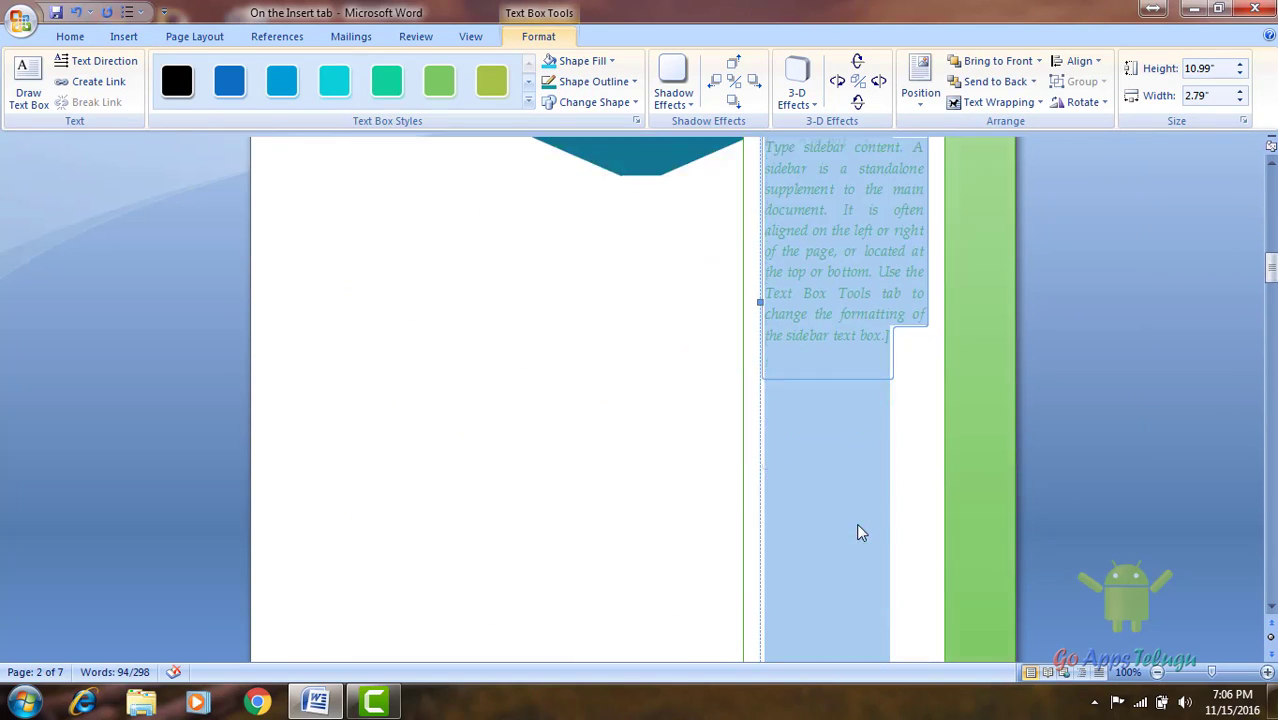
scroll(855, 530, "up", 10)
scroll(855, 530, "down", 8)
scroll(852, 527, "up", 5)
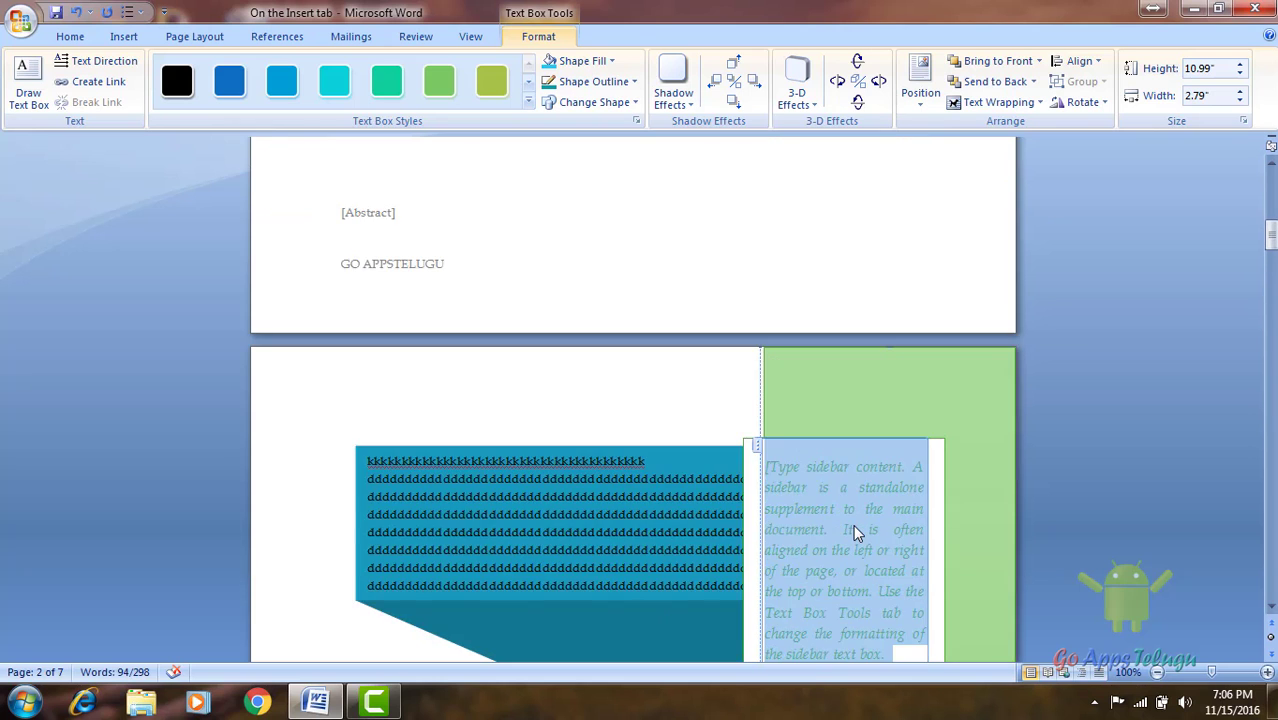
scroll(780, 510, "up", 3)
scroll(670, 543, "down", 3)
scroll(542, 536, "down", 4)
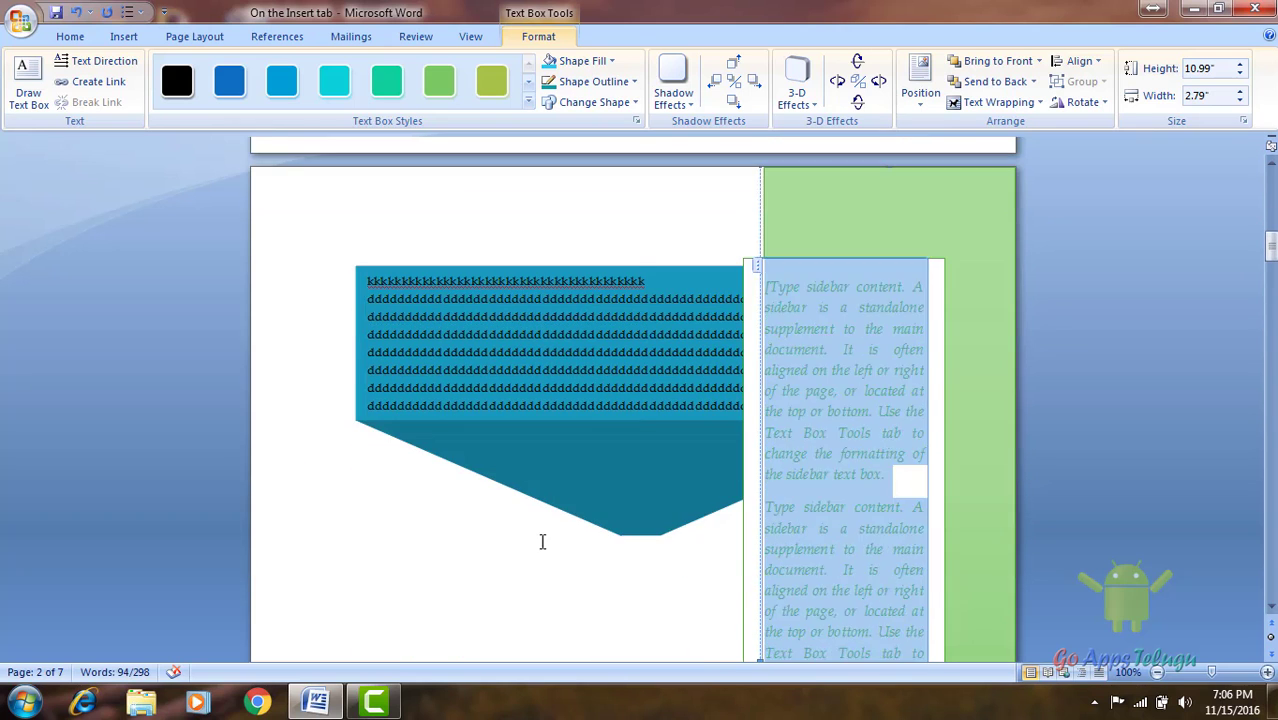
double_click(581, 462)
key("Delete")
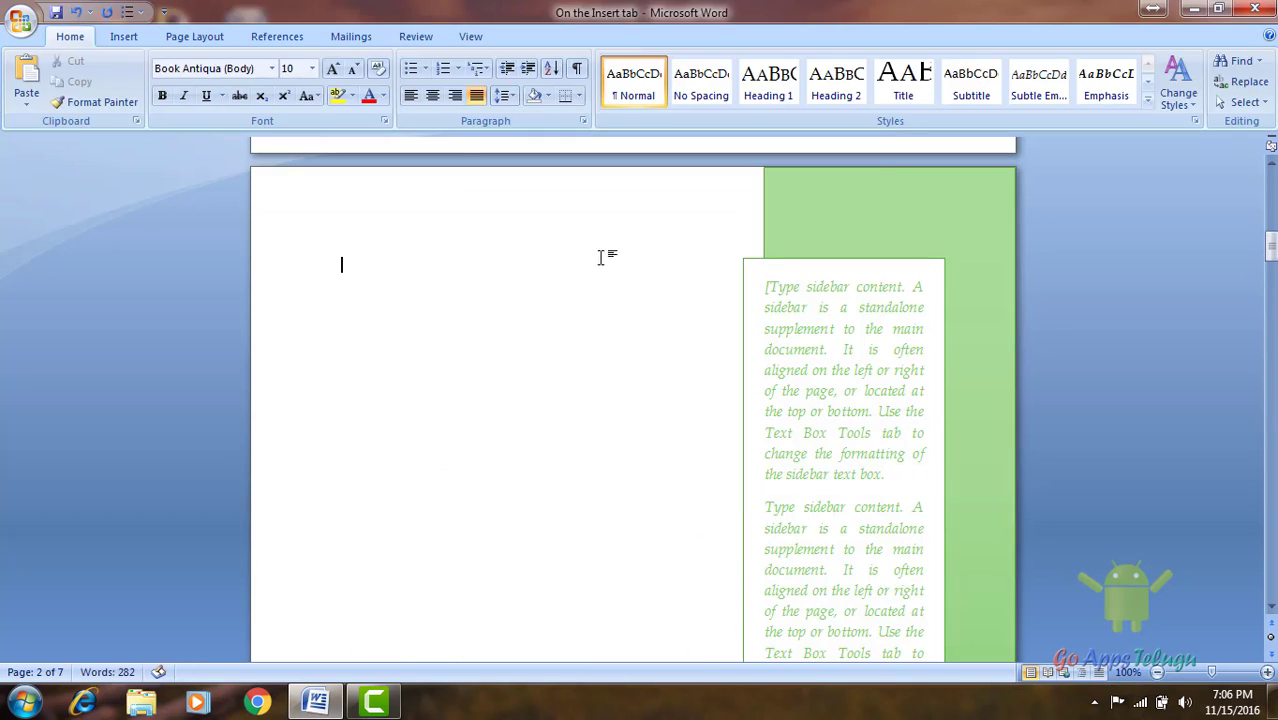
Step: Insert the Alphabet Sidebar text box on the left of page 2
left_click(122, 37)
left_click(750, 78)
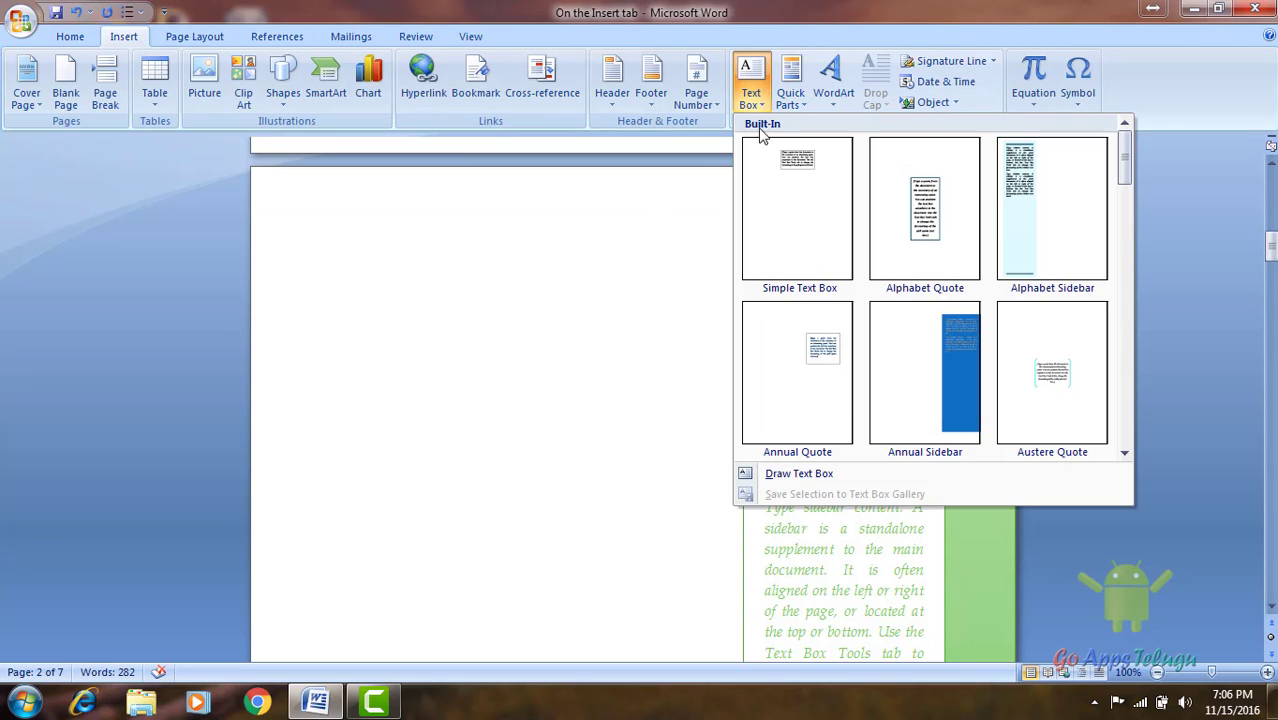
left_click(1036, 226)
left_click(697, 352)
Step: Insert the Alphabet Quote text box beside the sidebar
left_click(120, 38)
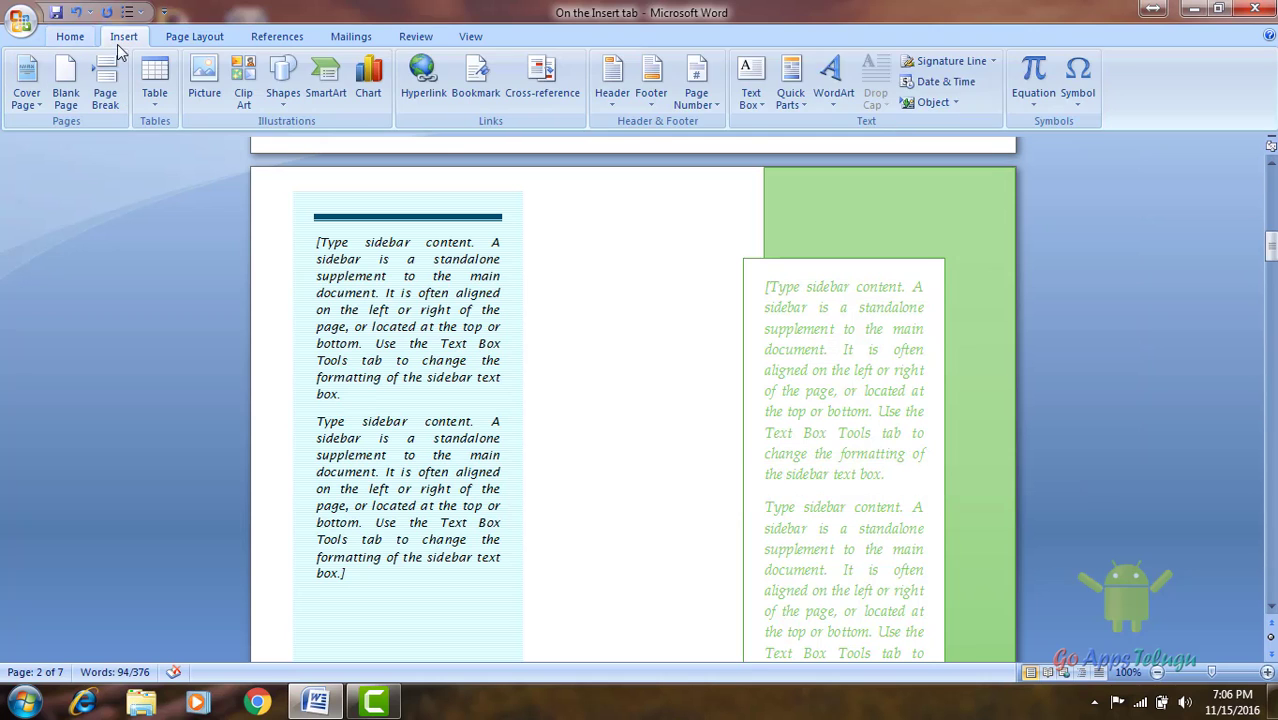
left_click(787, 88)
left_click(750, 95)
left_click(920, 200)
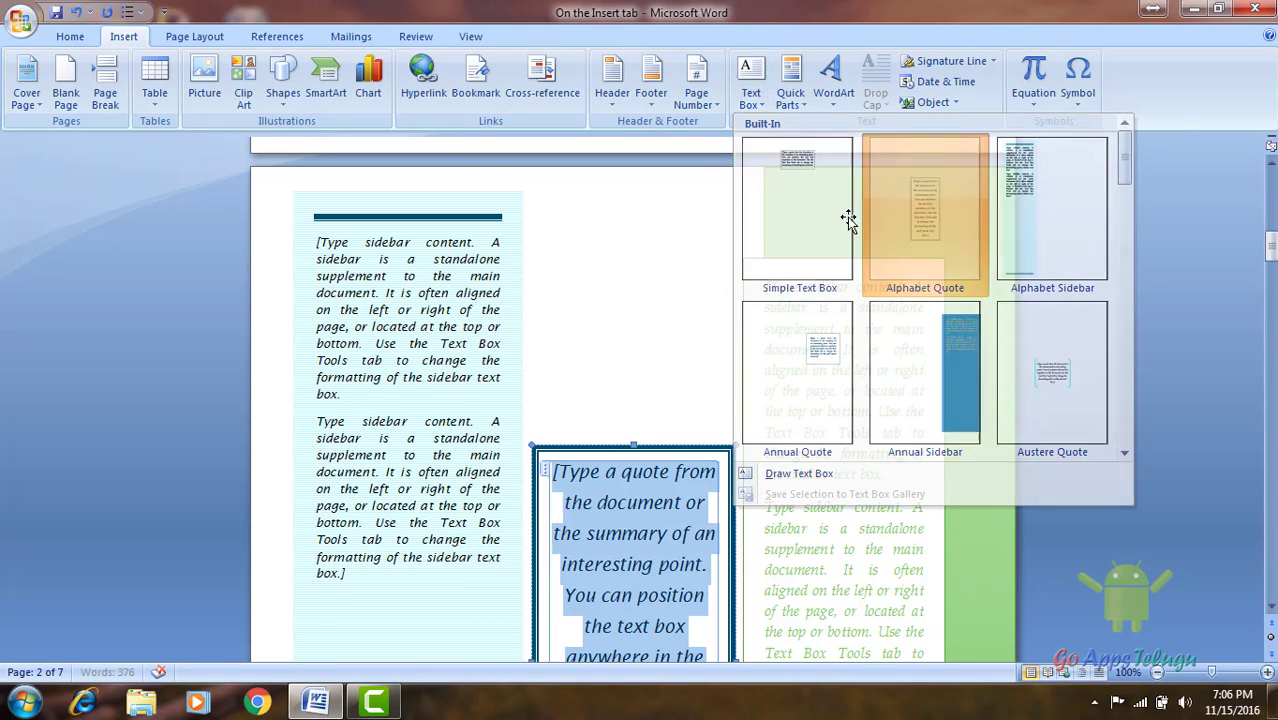
scroll(614, 526, "up", 3)
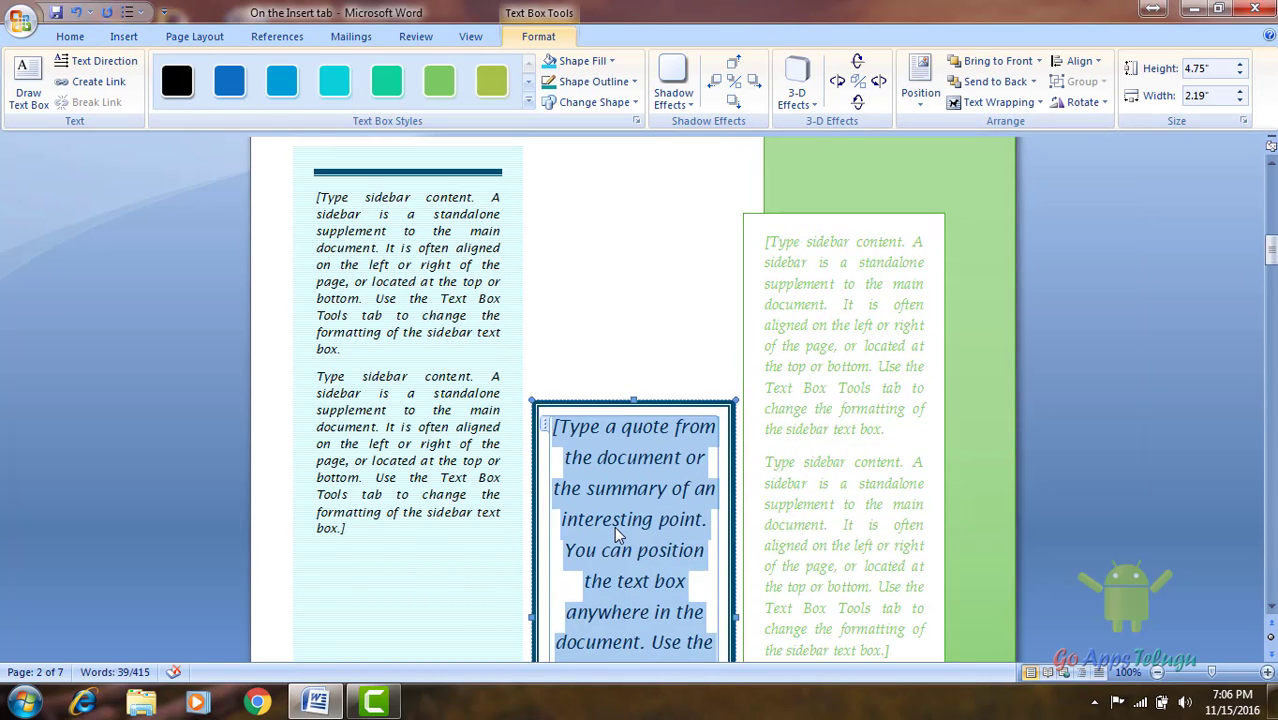
scroll(614, 526, "up", 3)
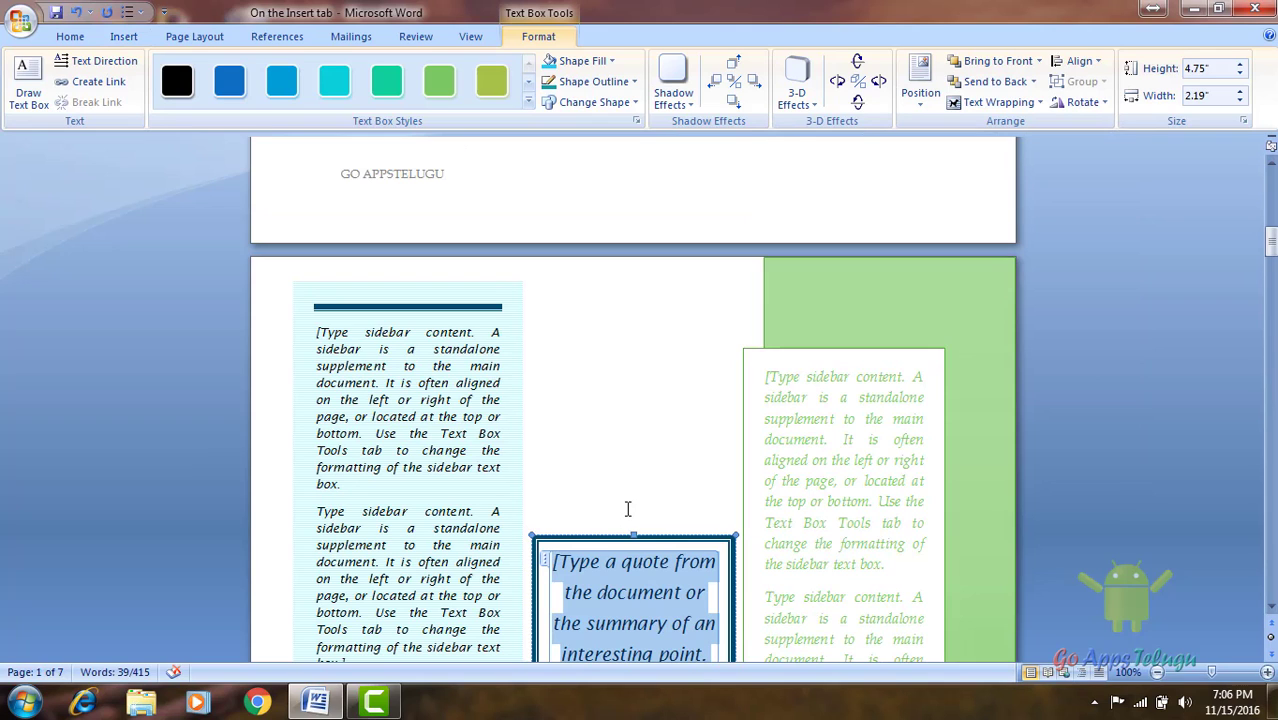
left_click(124, 36)
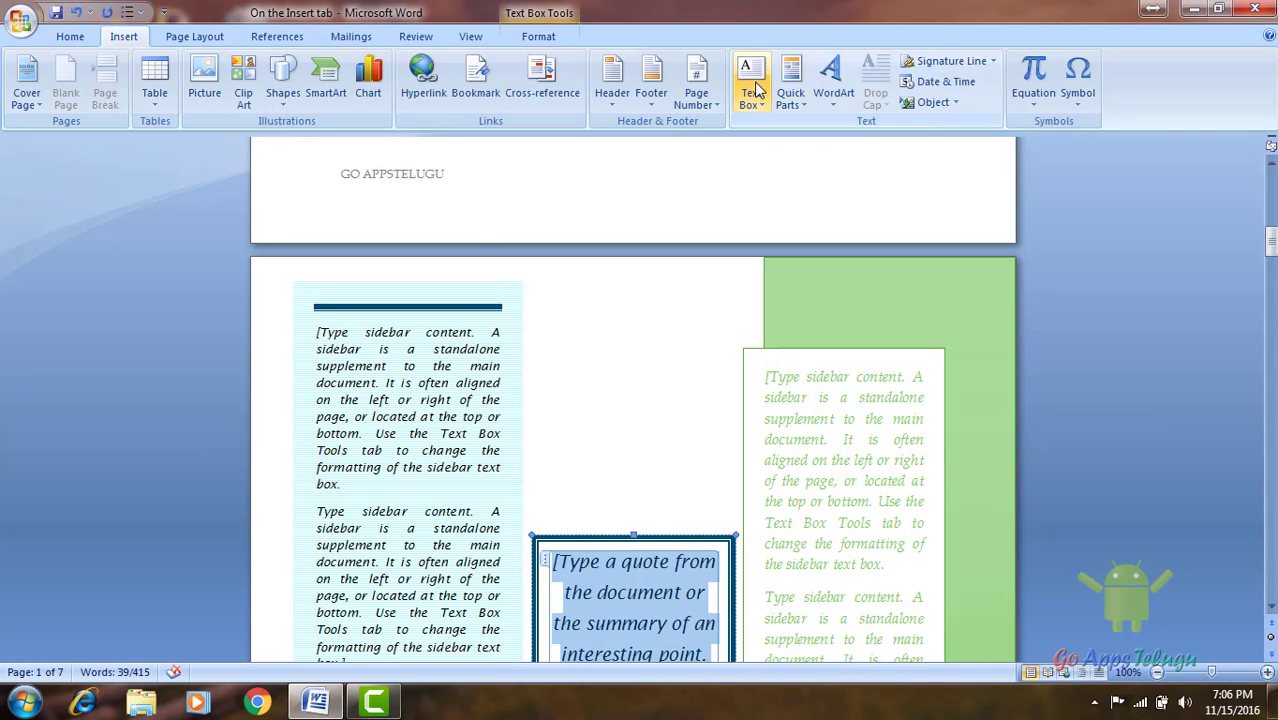
Step: Insert the Author document property on the empty line below the body text
left_click(757, 90)
left_click(793, 90)
mouse_move(851, 126)
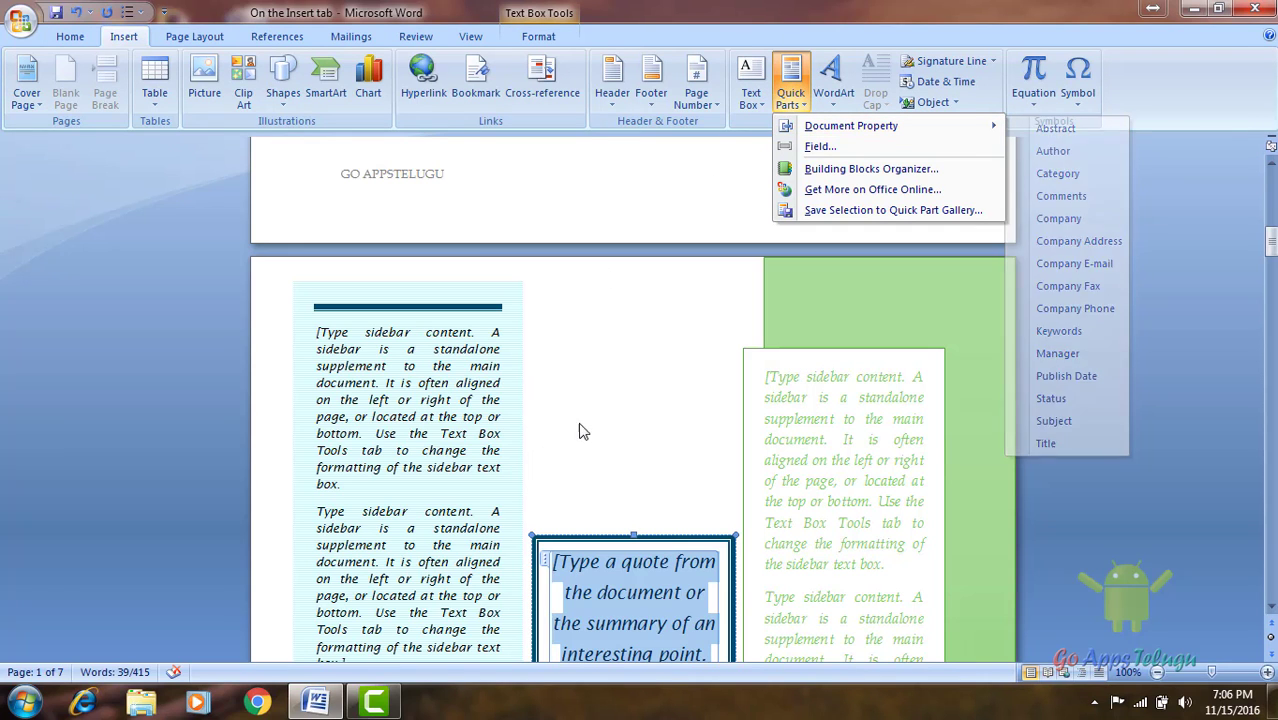
scroll(588, 412, "up", 5)
scroll(588, 412, "up", 3)
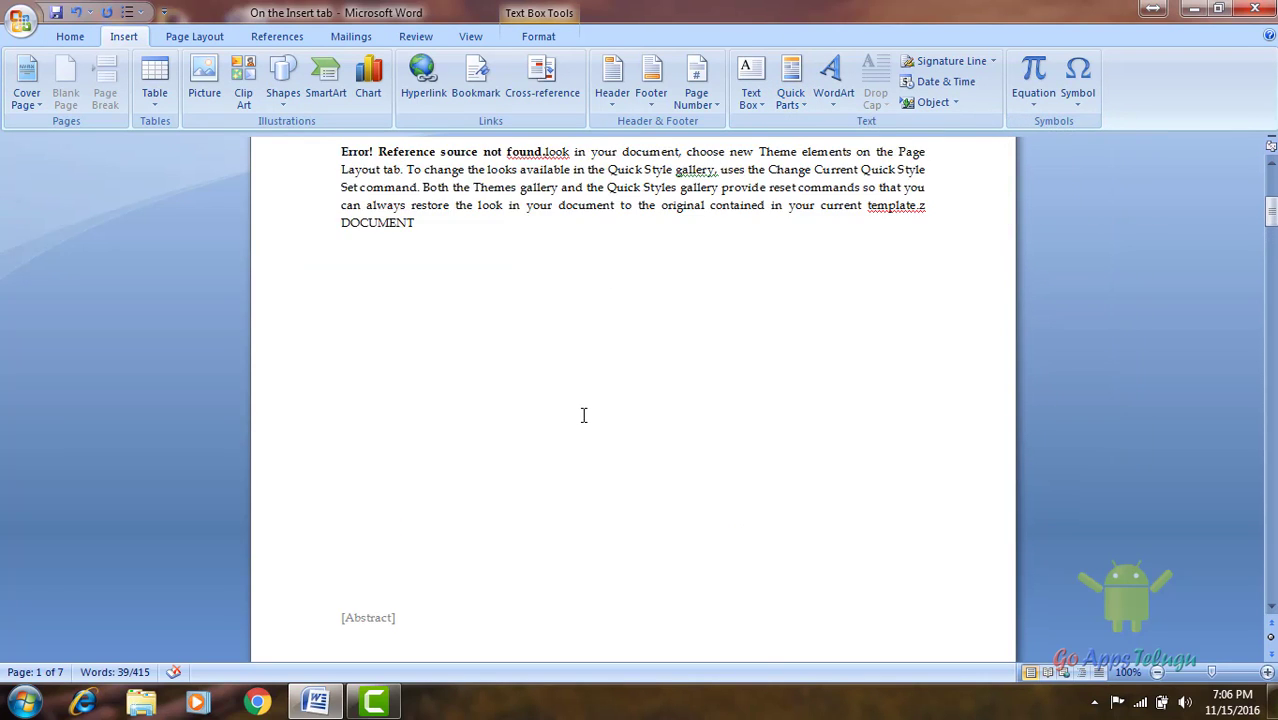
scroll(588, 412, "up", 2)
left_click(586, 411)
left_click(795, 97)
mouse_move(851, 126)
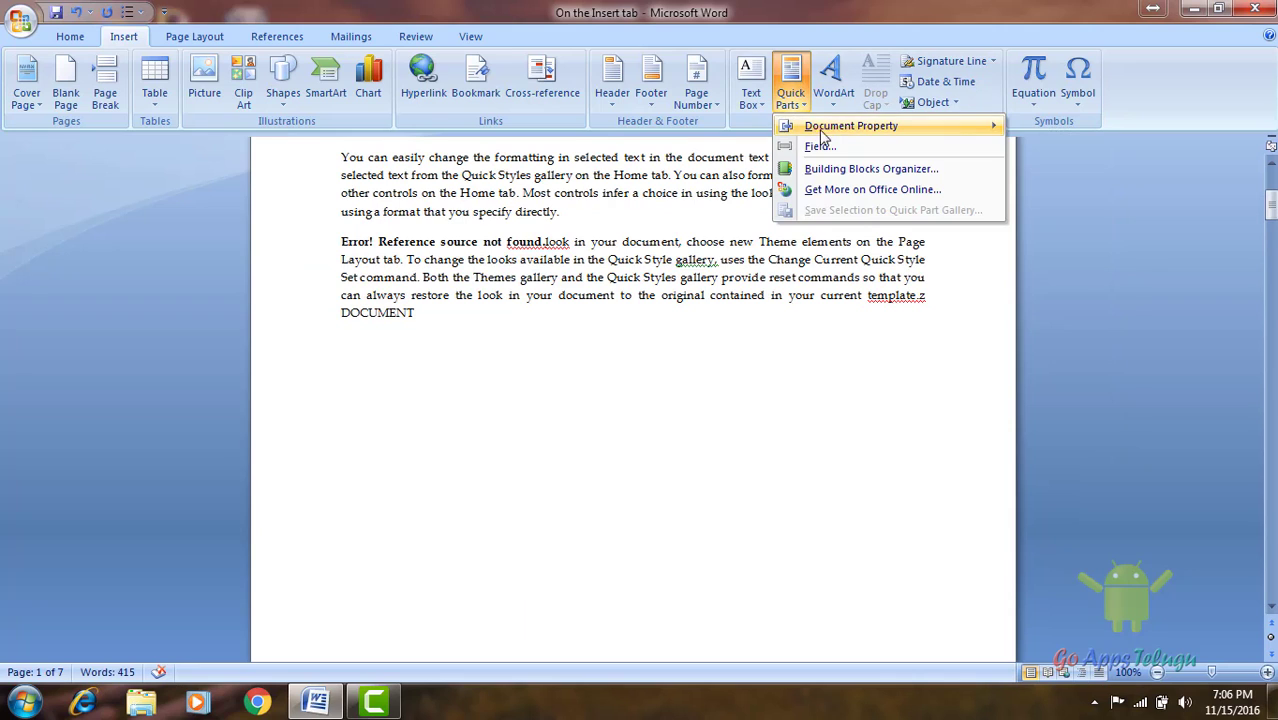
left_click(1053, 151)
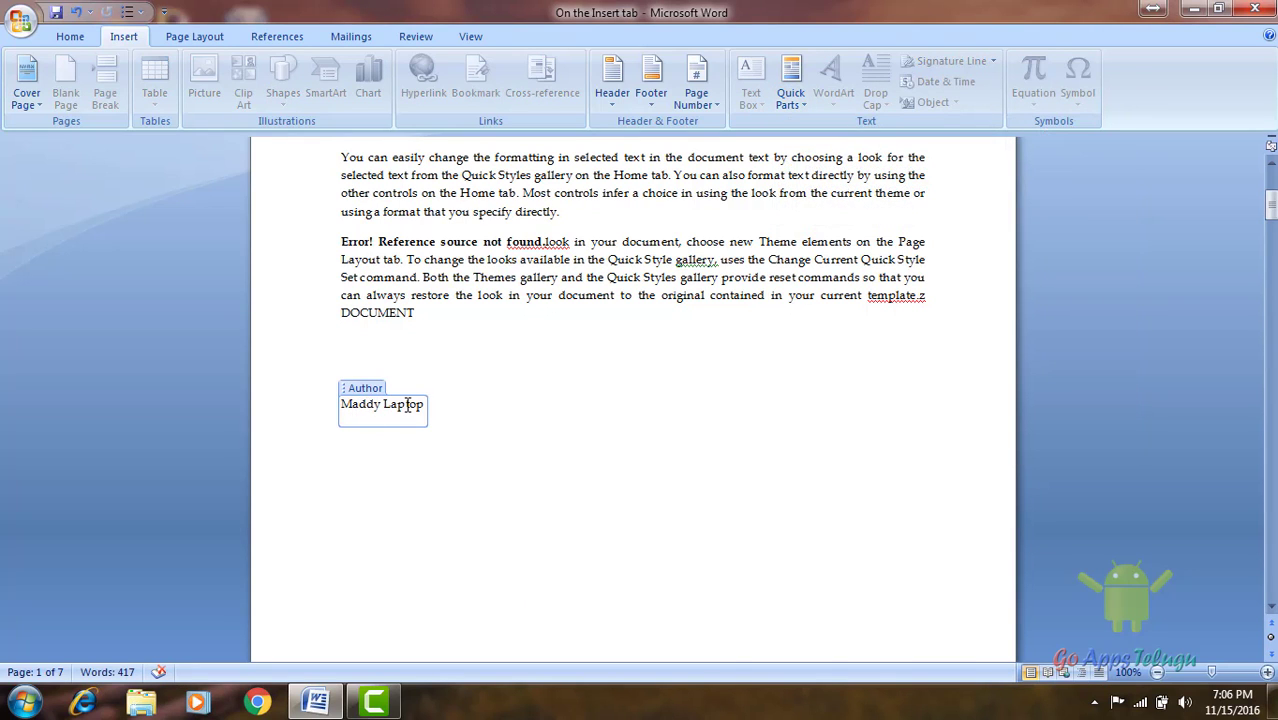
Step: Add a Category document property reading 'Go appstelugu', then bring up Quick Parts below it
key("Up")
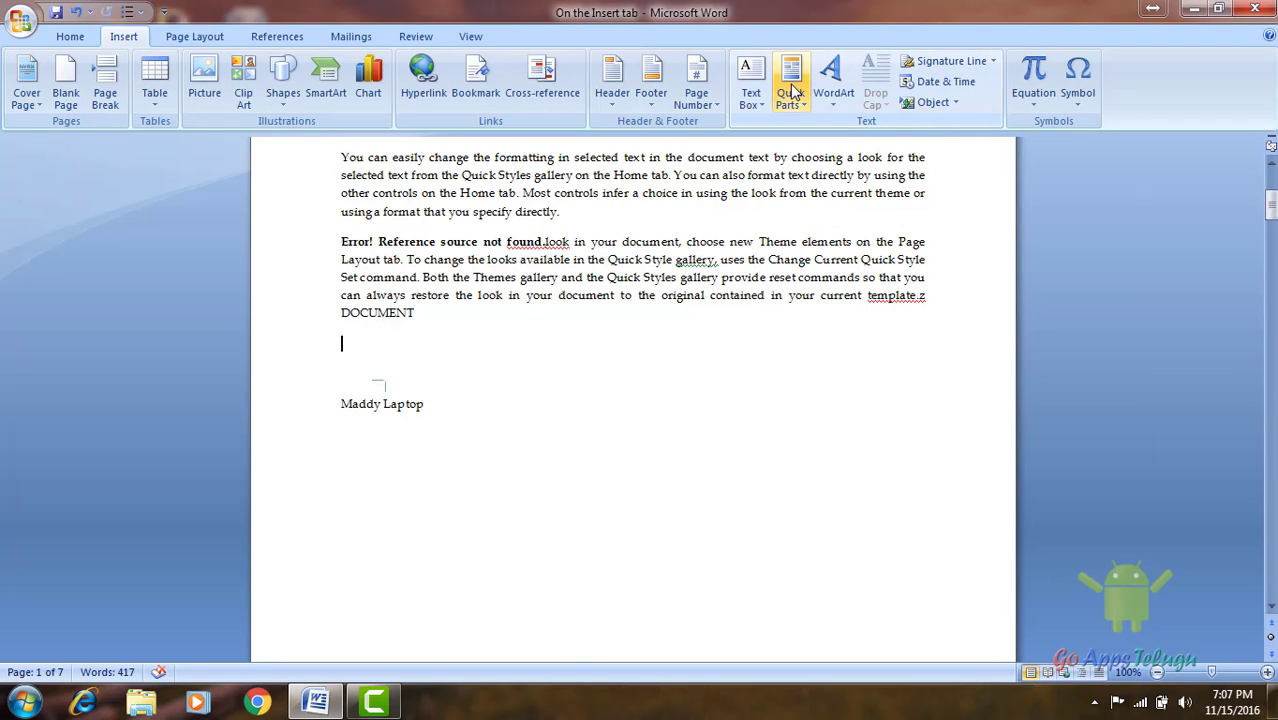
left_click(790, 85)
mouse_move(818, 128)
left_click(1040, 168)
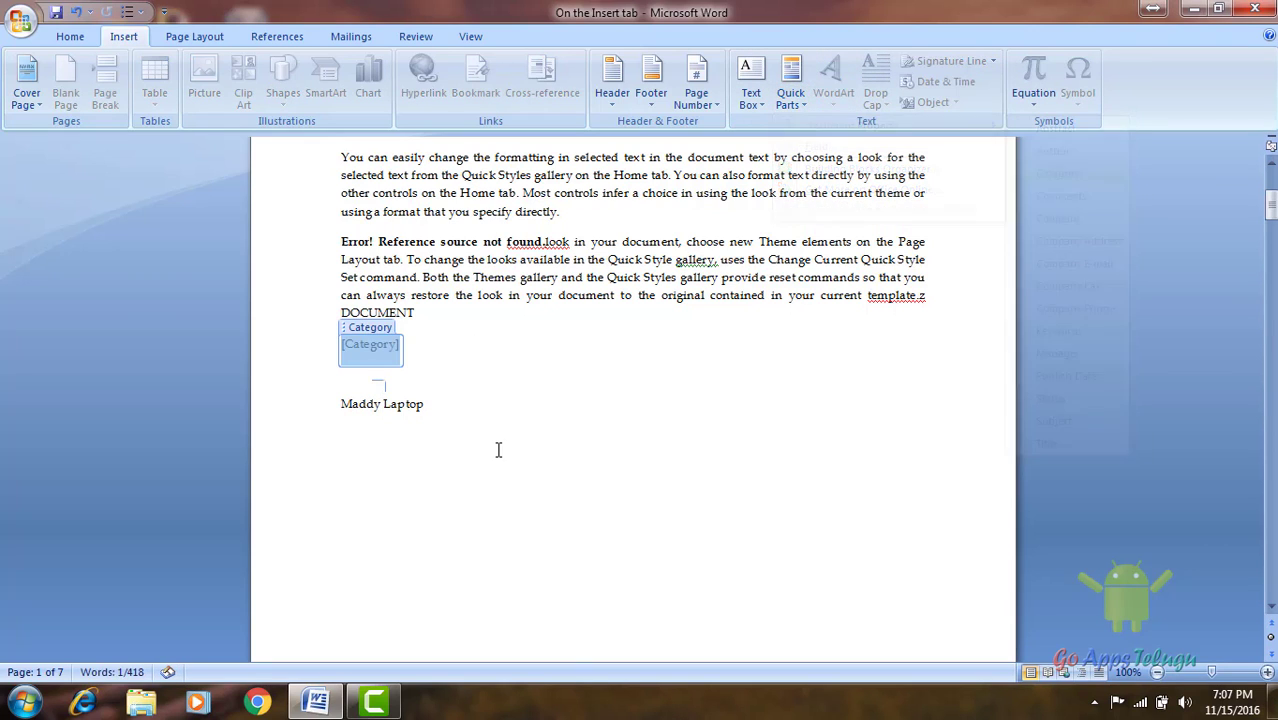
left_click(372, 345)
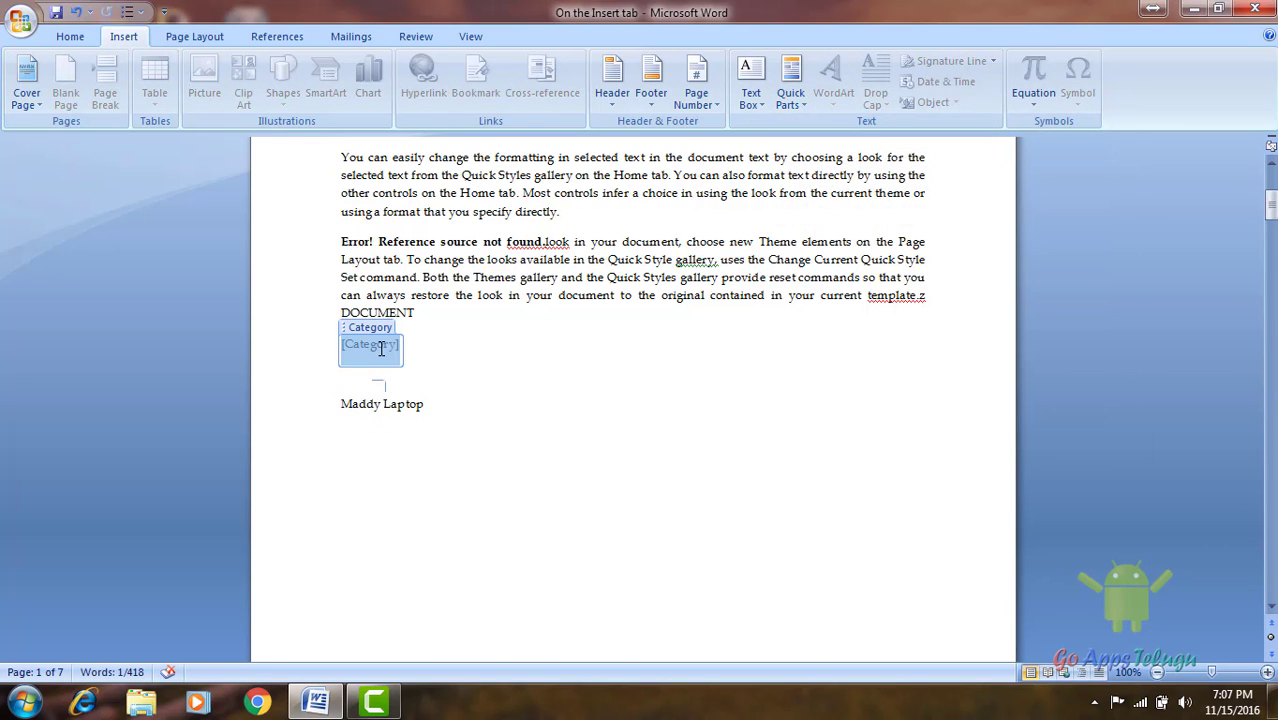
type("Go appstel")
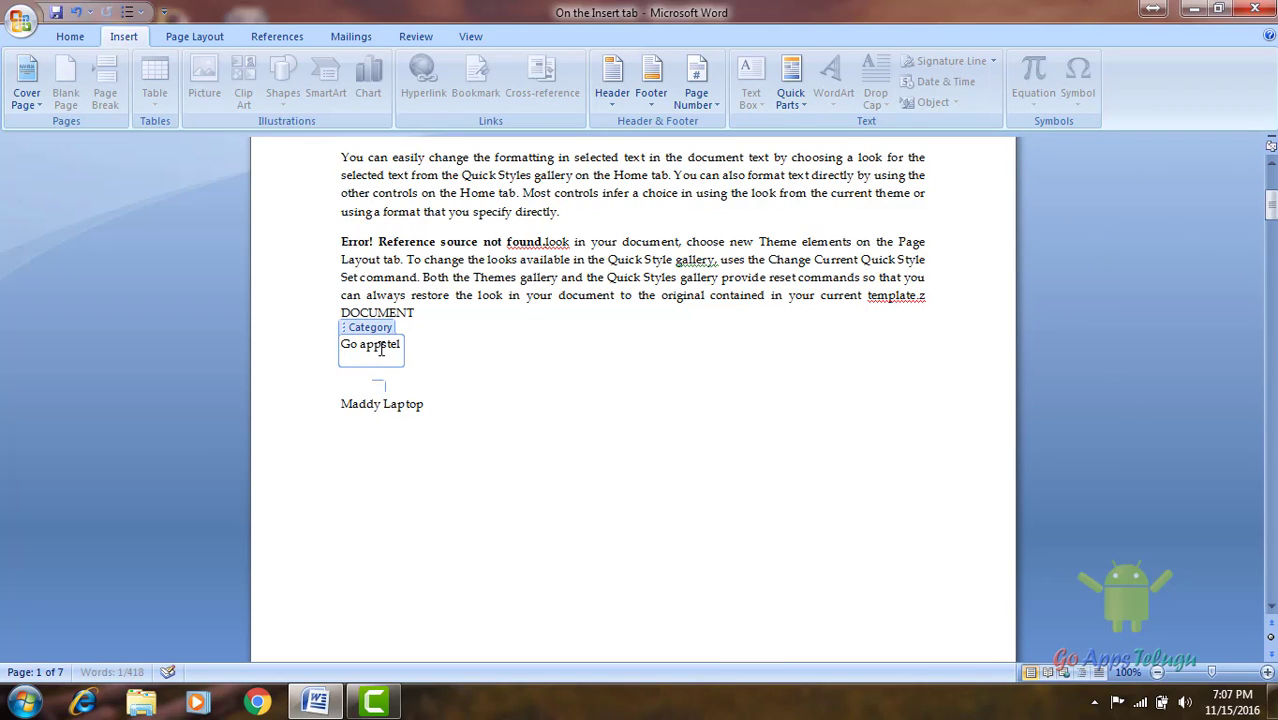
type("ugu")
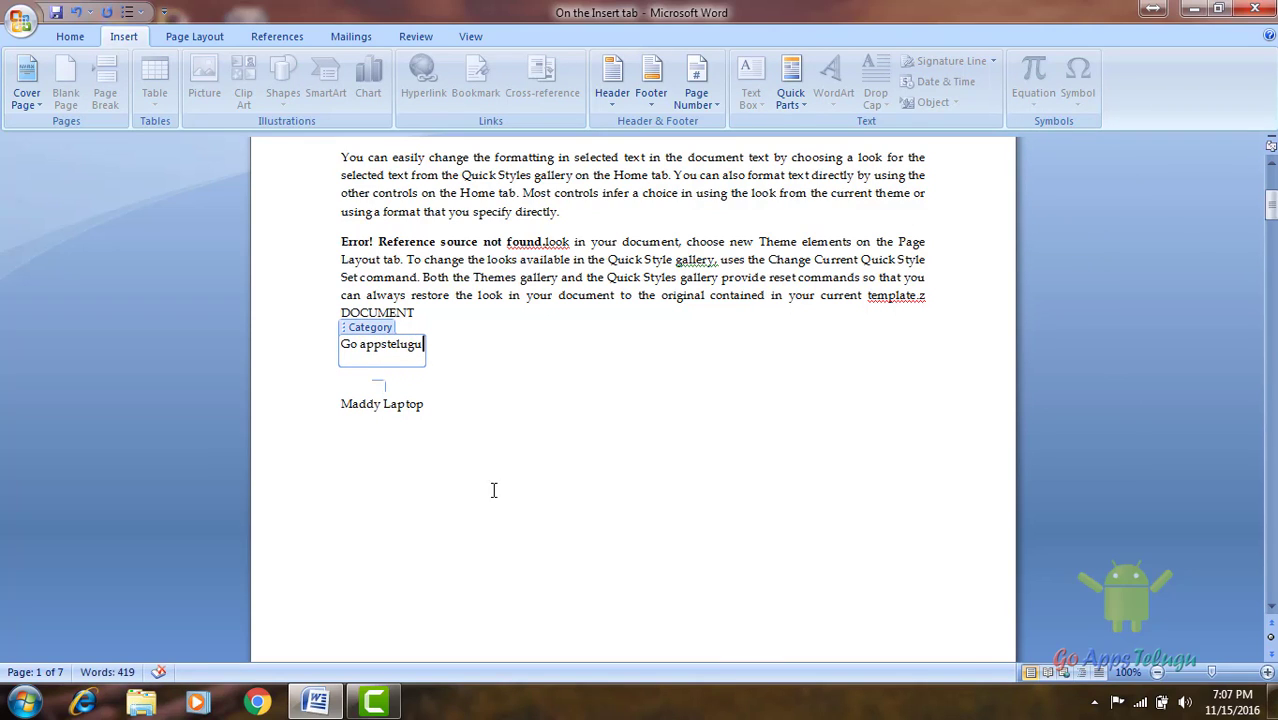
left_click(493, 490)
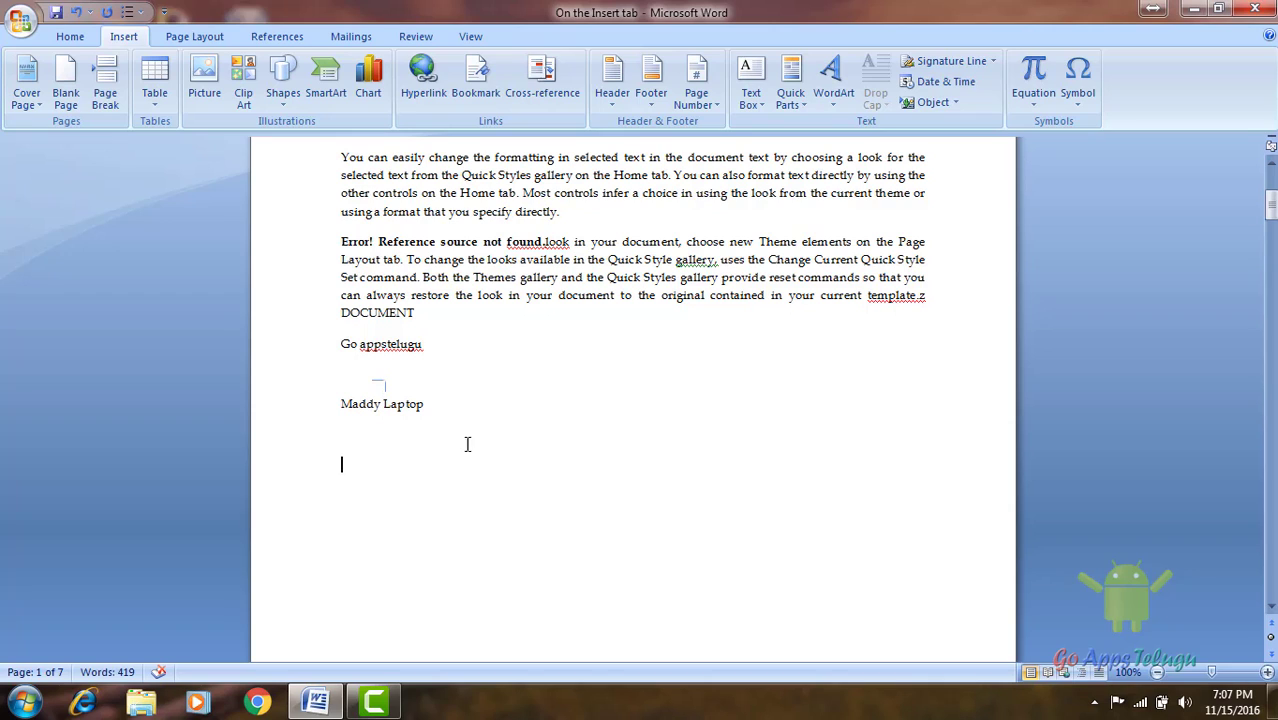
left_click(399, 343)
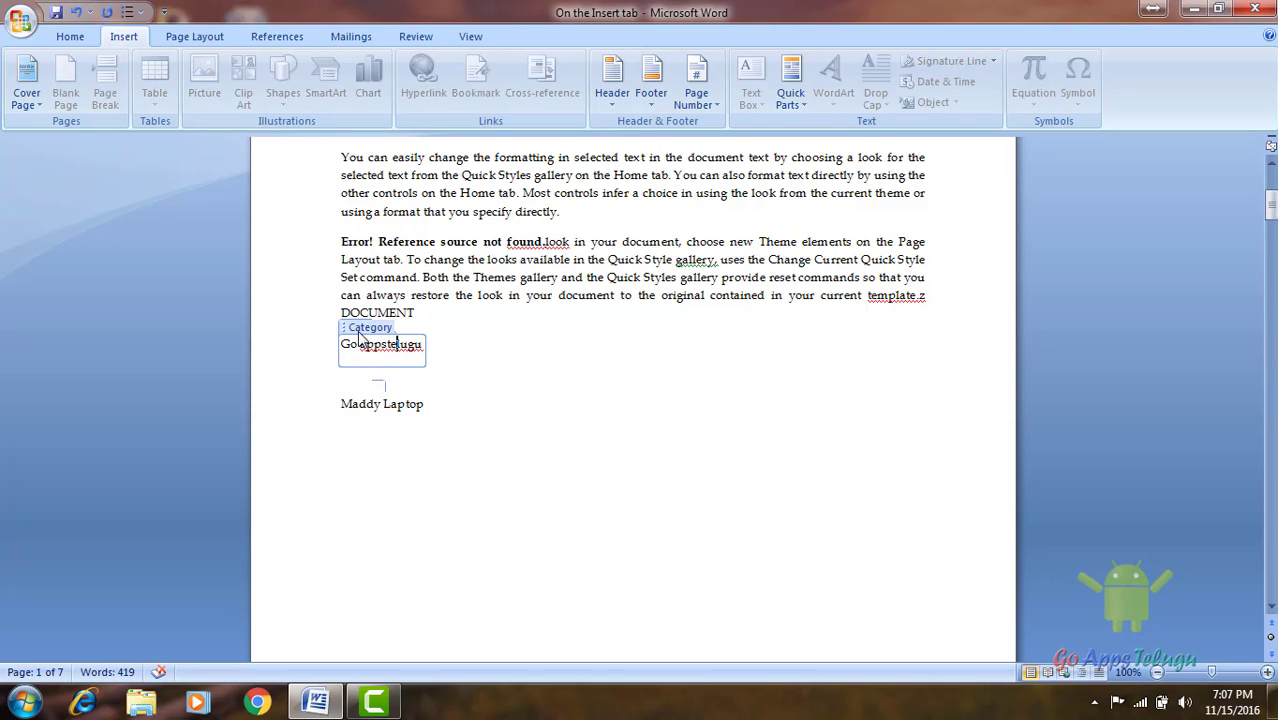
left_click(483, 517)
left_click(795, 80)
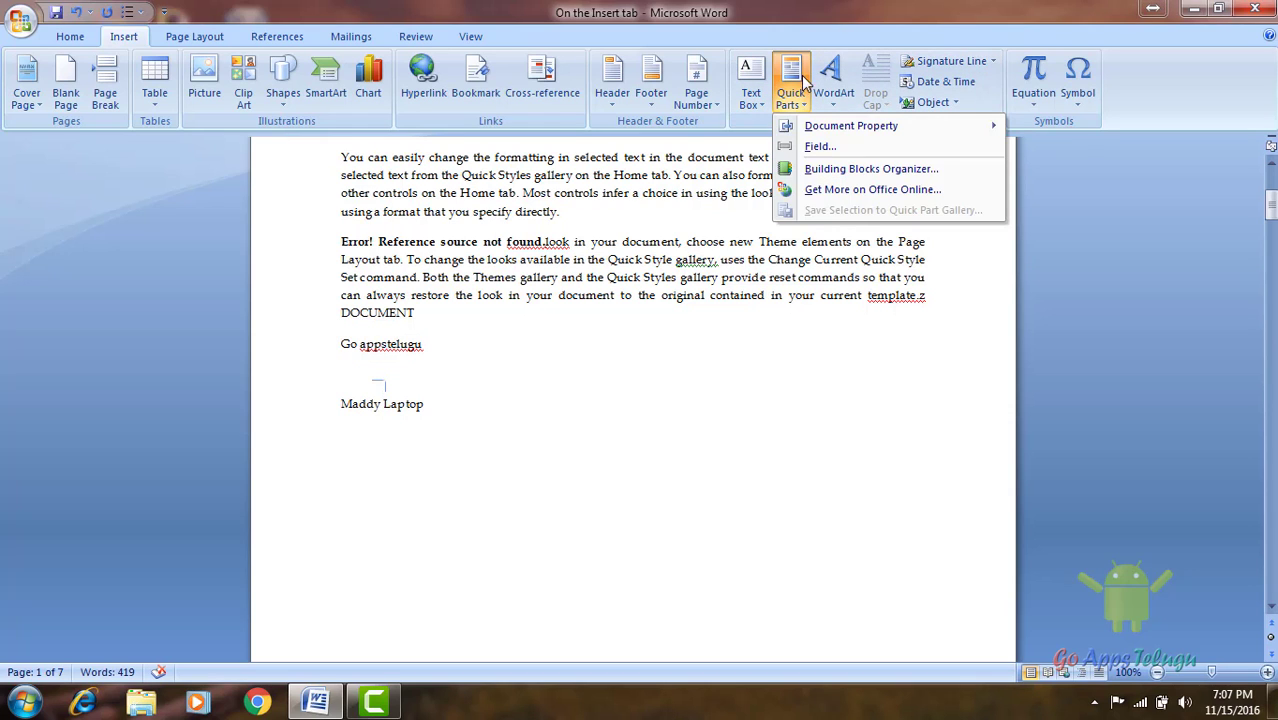
Step: Insert a rainbow-style WordArt of the user's first name and enlarge it across the page
left_click(833, 85)
left_click(835, 90)
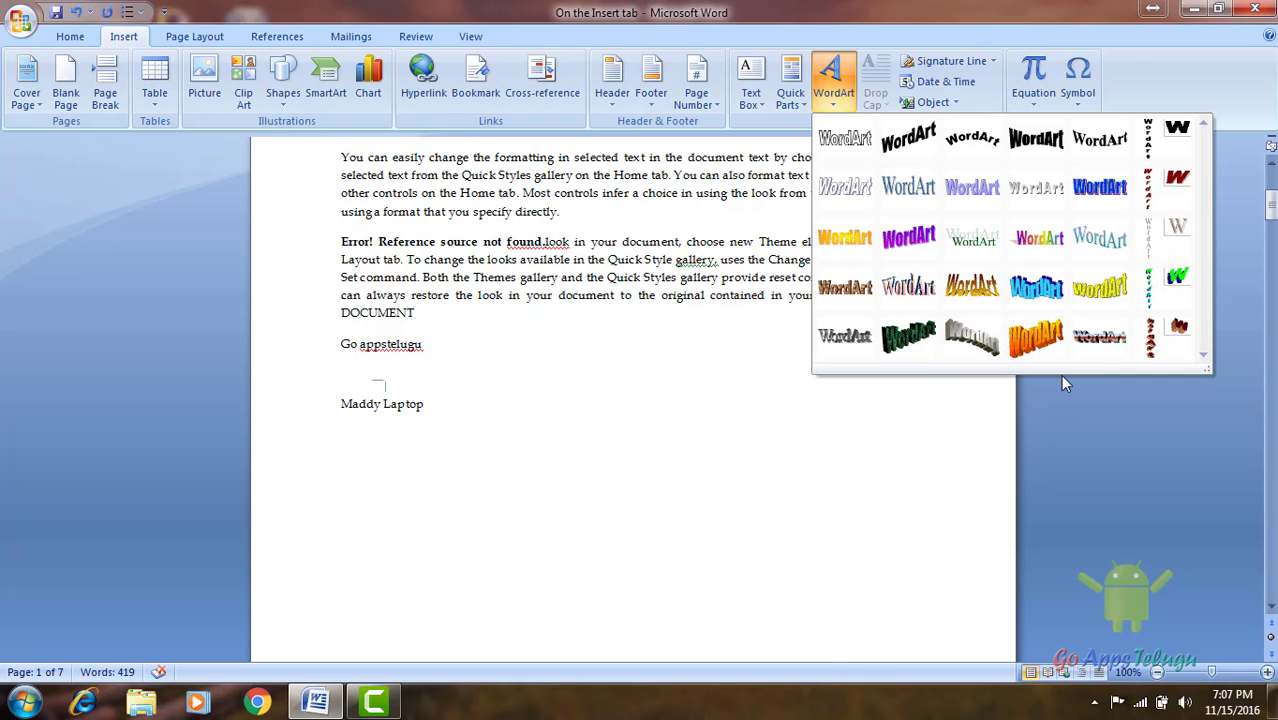
left_click(1037, 237)
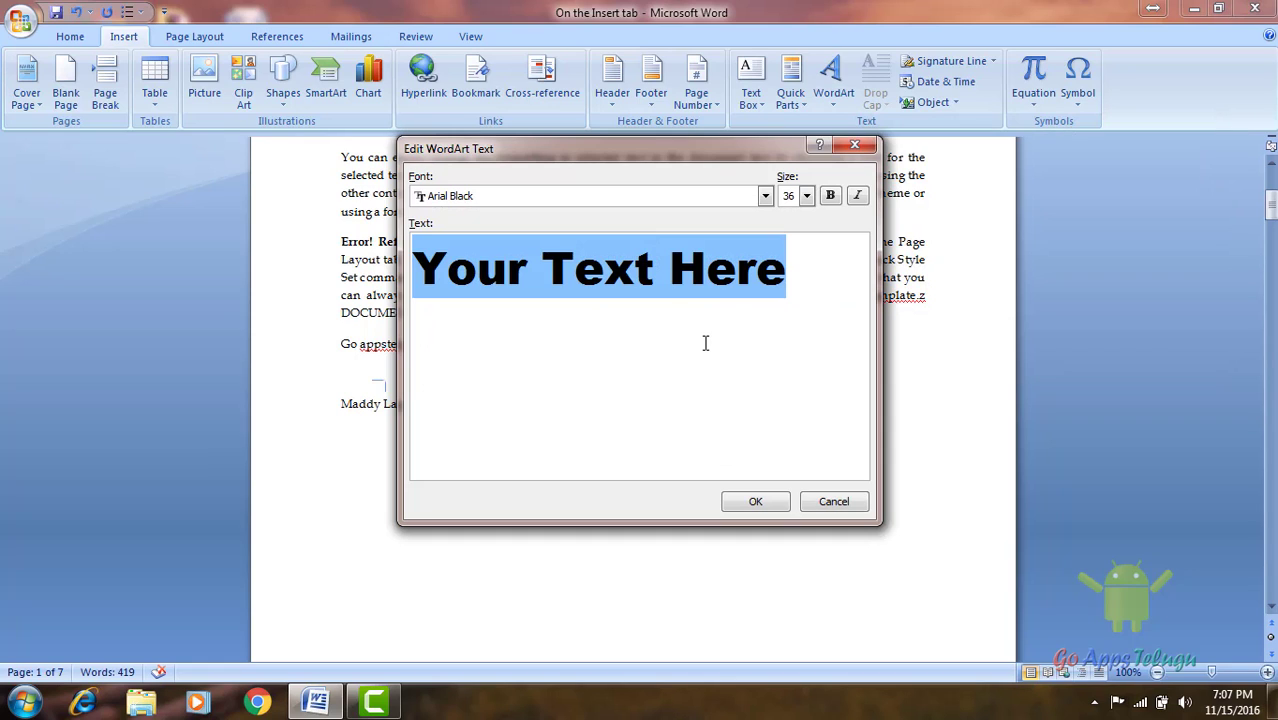
type("Madhav")
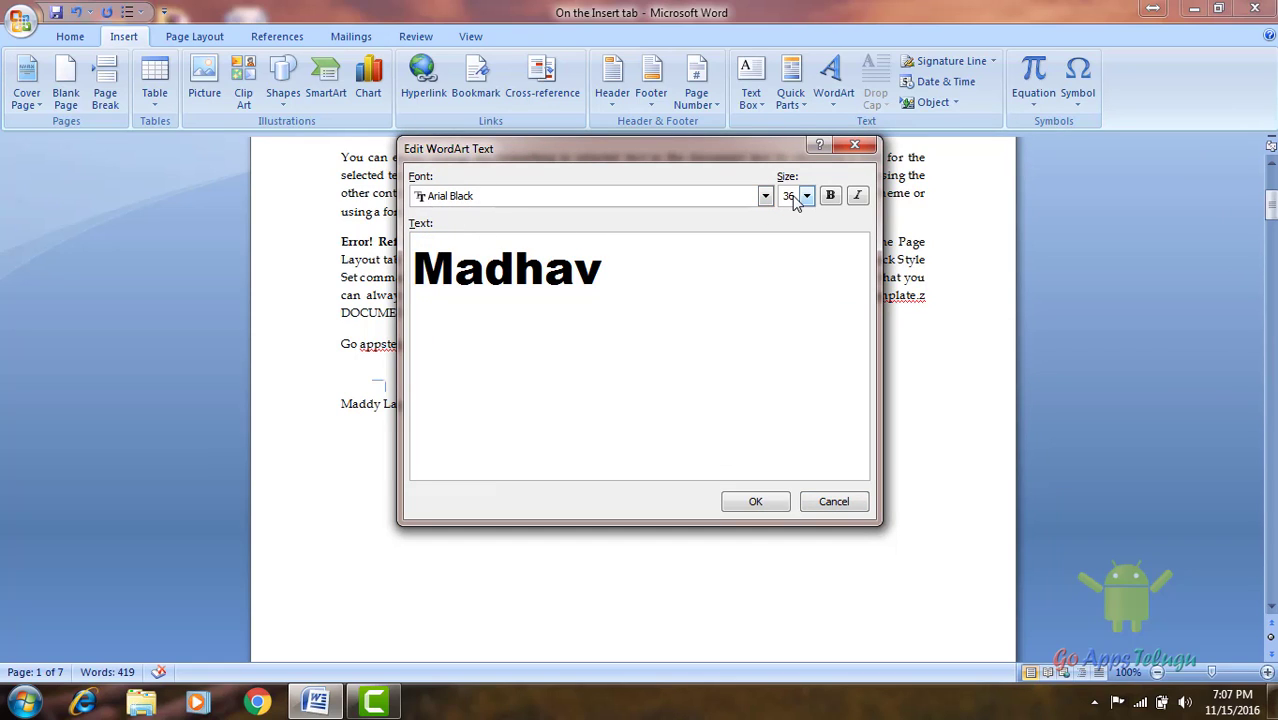
left_click(765, 503)
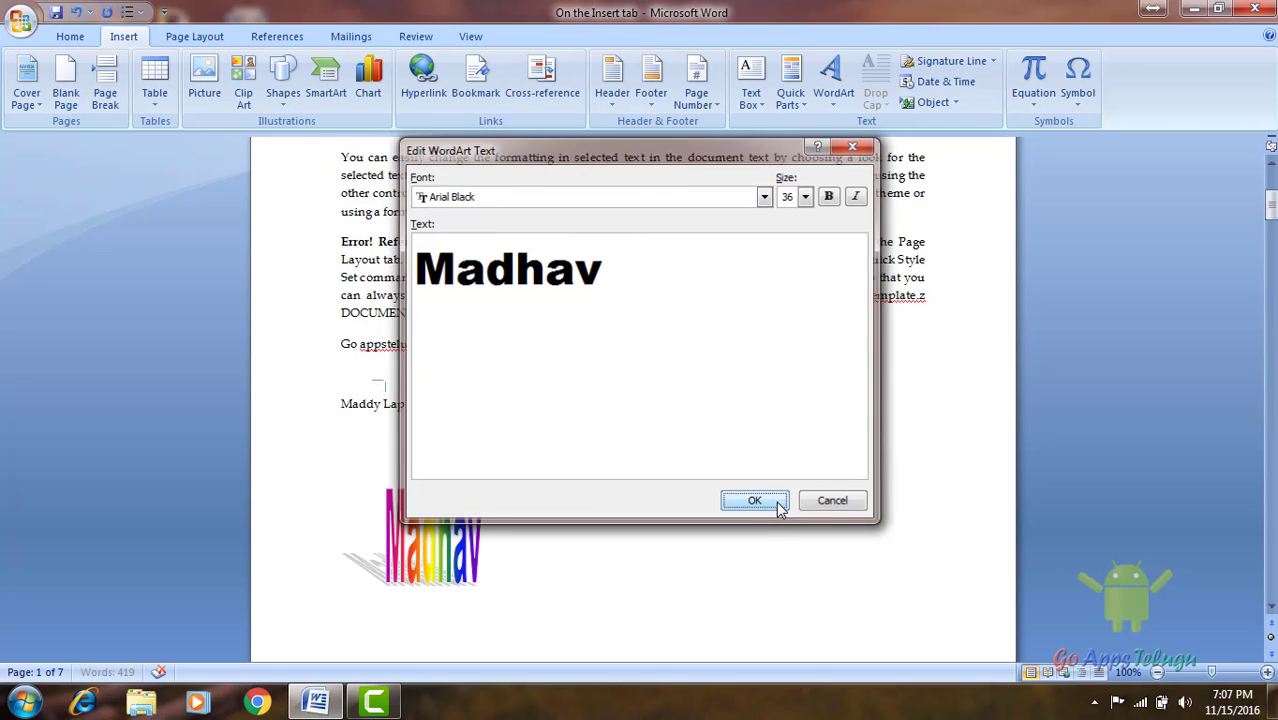
left_click(461, 548)
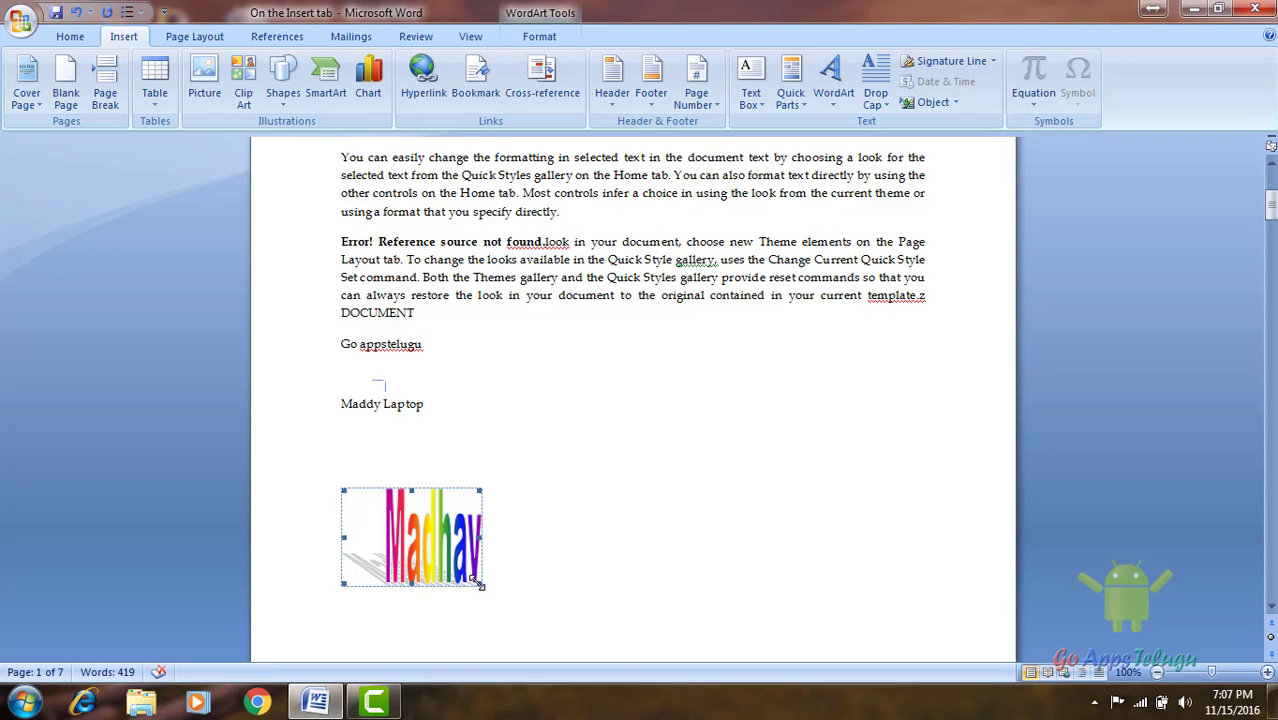
left_click_drag(674, 641, 727, 633)
left_click(815, 605)
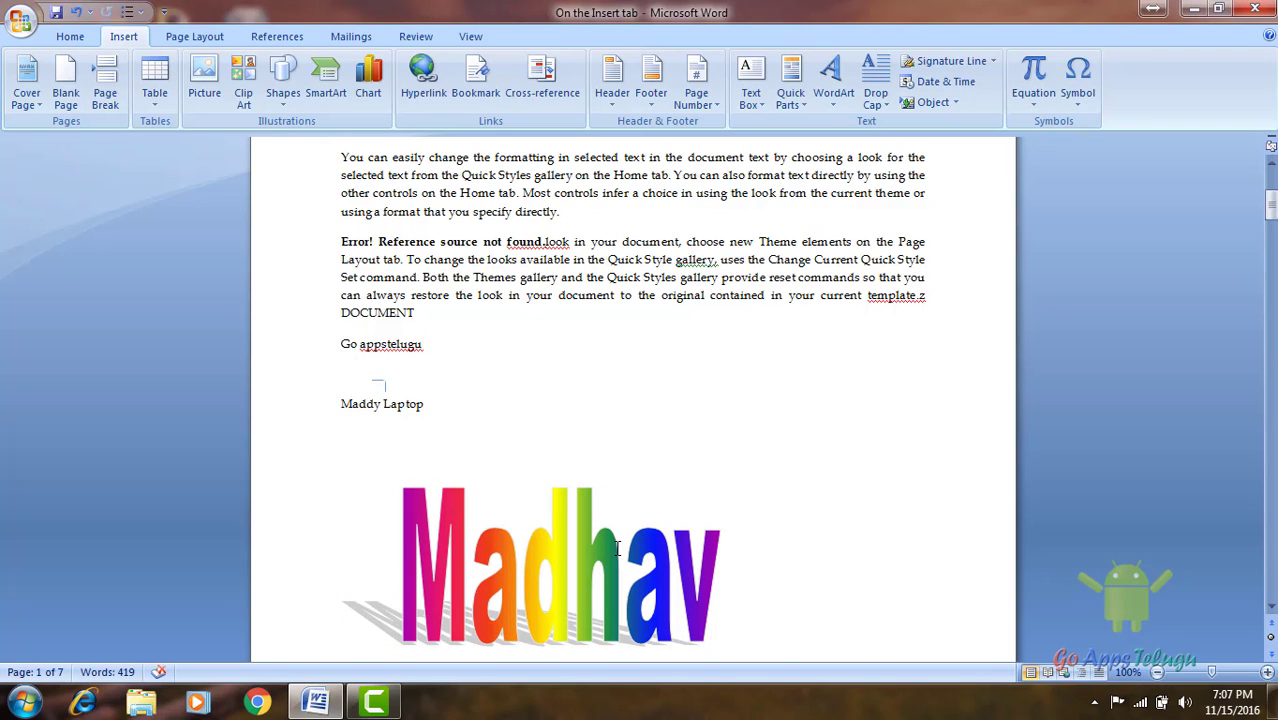
Step: Insert a green-style WordArt of the same first name and move it beside the rainbow one
left_click(833, 80)
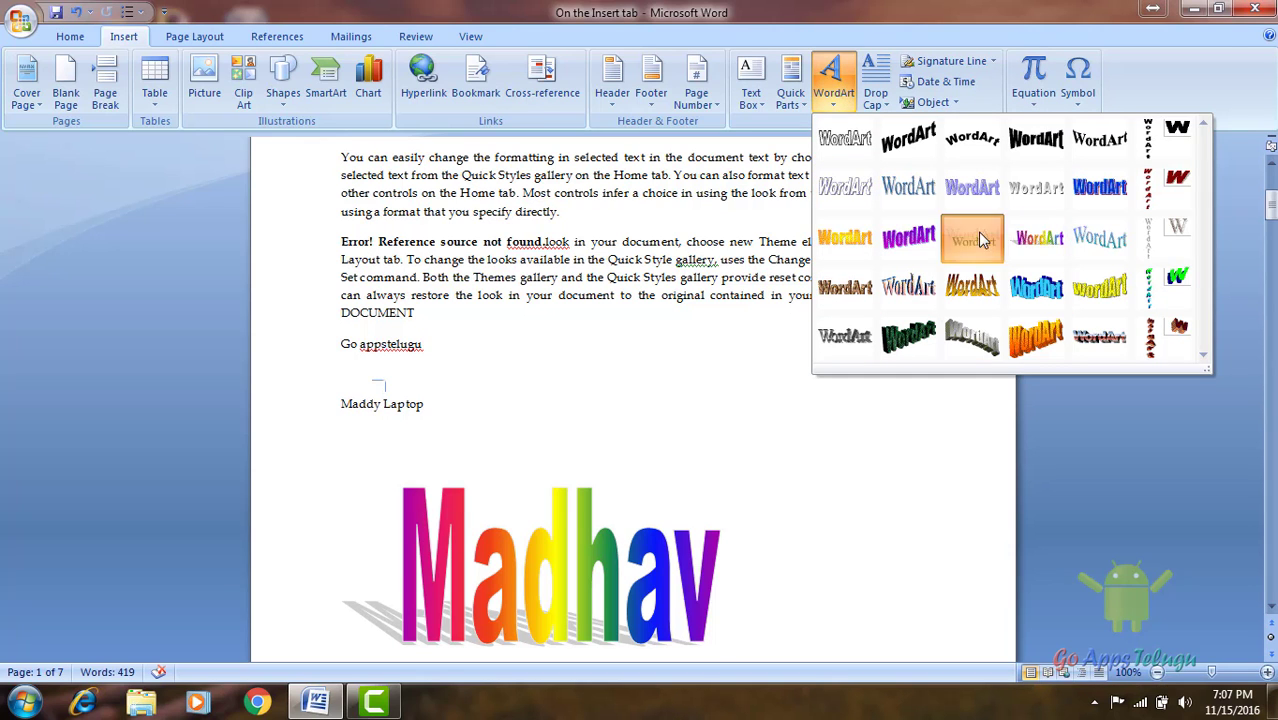
left_click(973, 237)
type("Madhav")
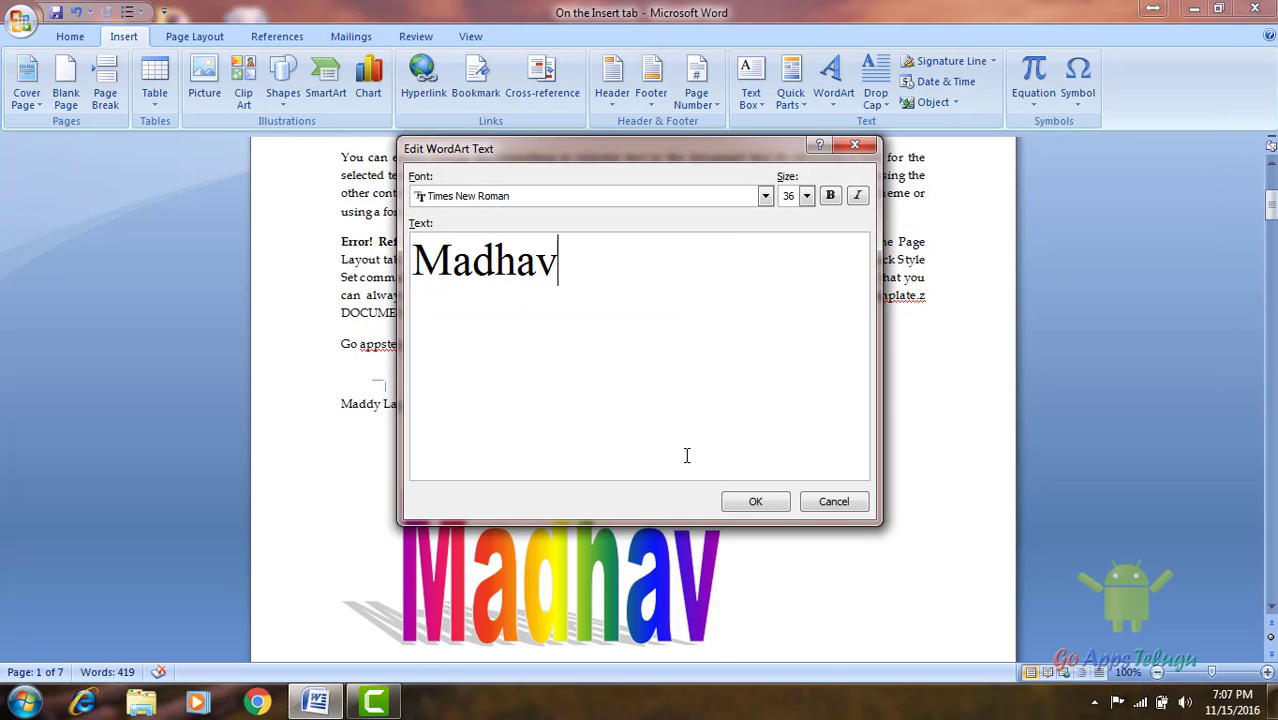
key("Return")
left_click(774, 503)
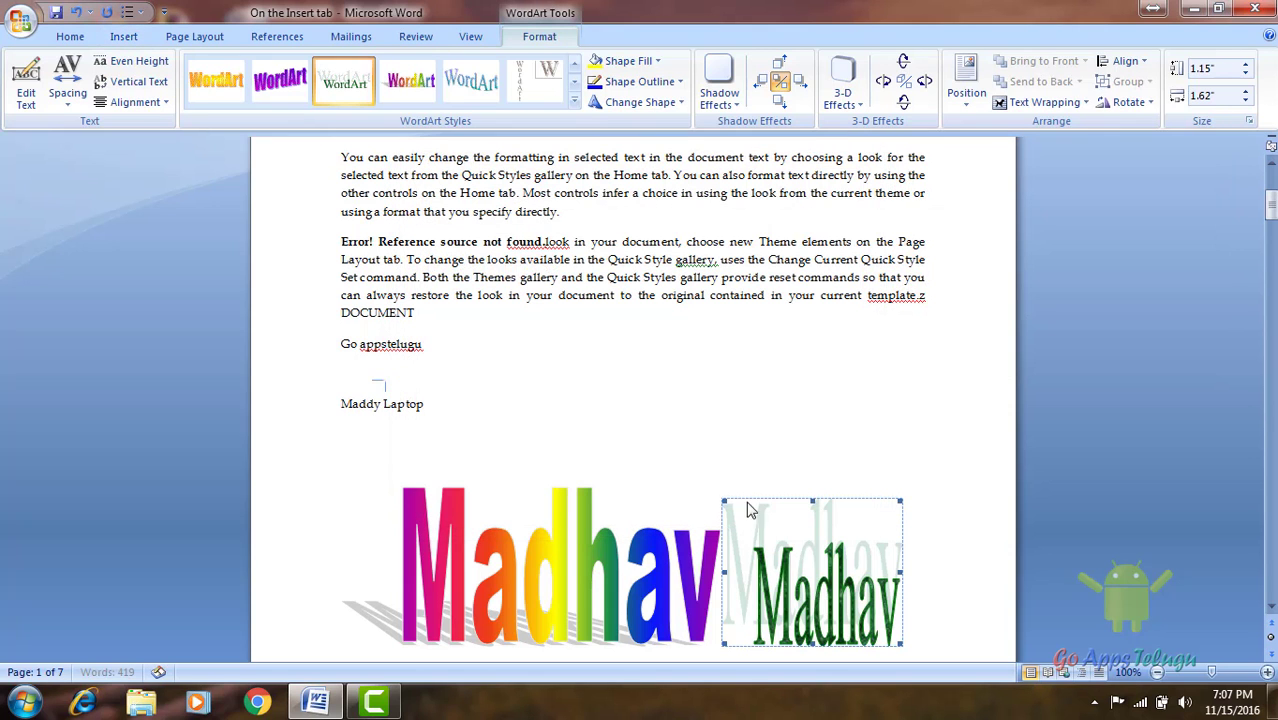
left_click_drag(735, 511, 531, 403)
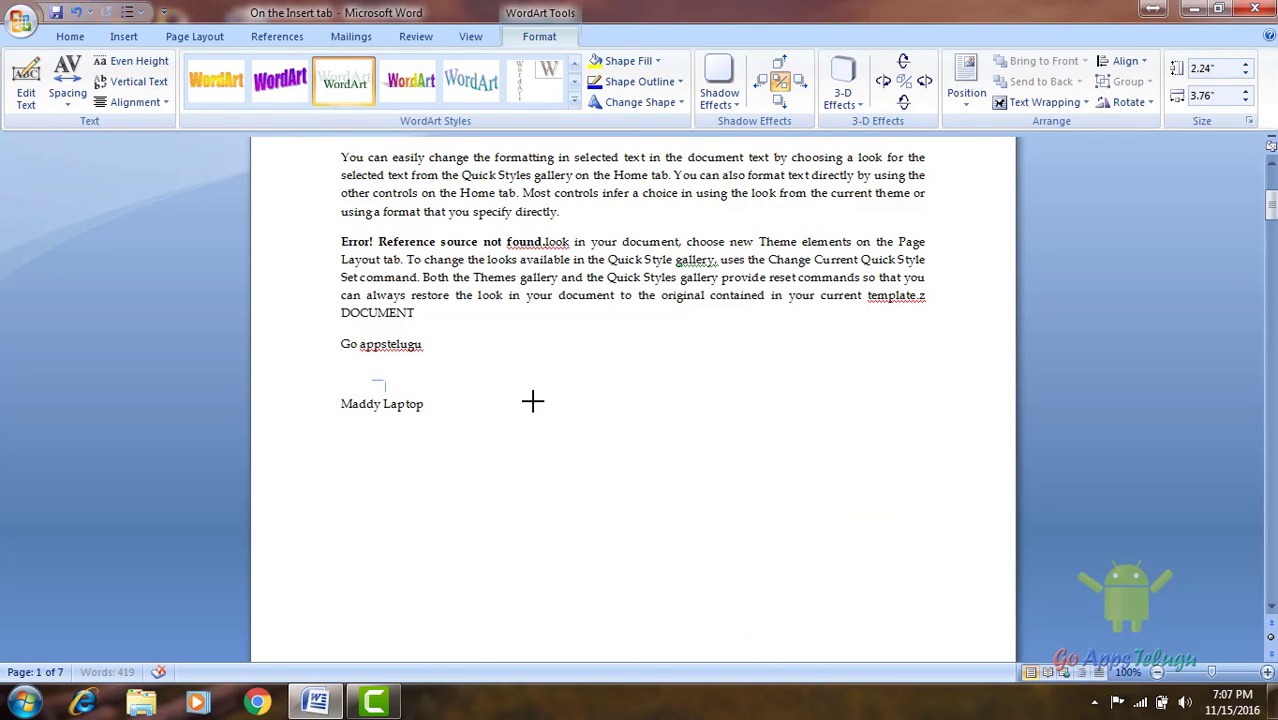
Step: Return to the top of page 1, dismissing the WordArt gallery without choosing a style
scroll(644, 494, "down", 5)
scroll(623, 500, "down", 5)
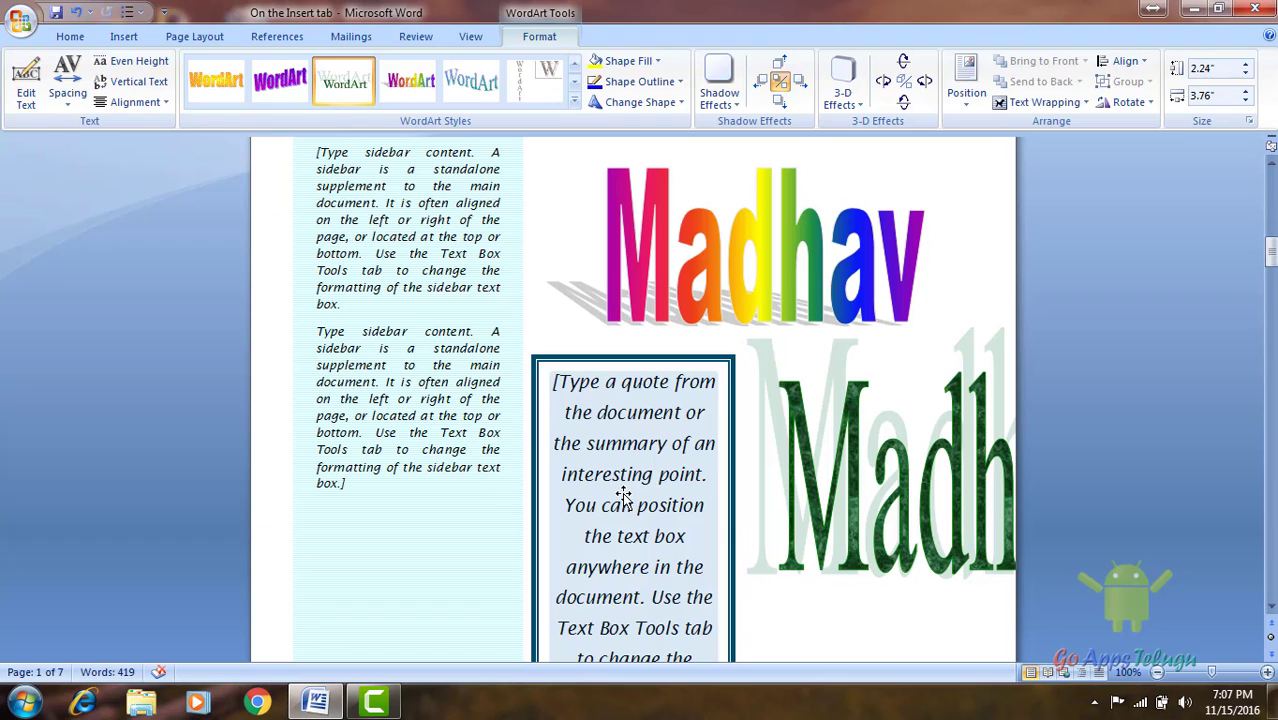
scroll(810, 473, "up", 2)
left_click(802, 465)
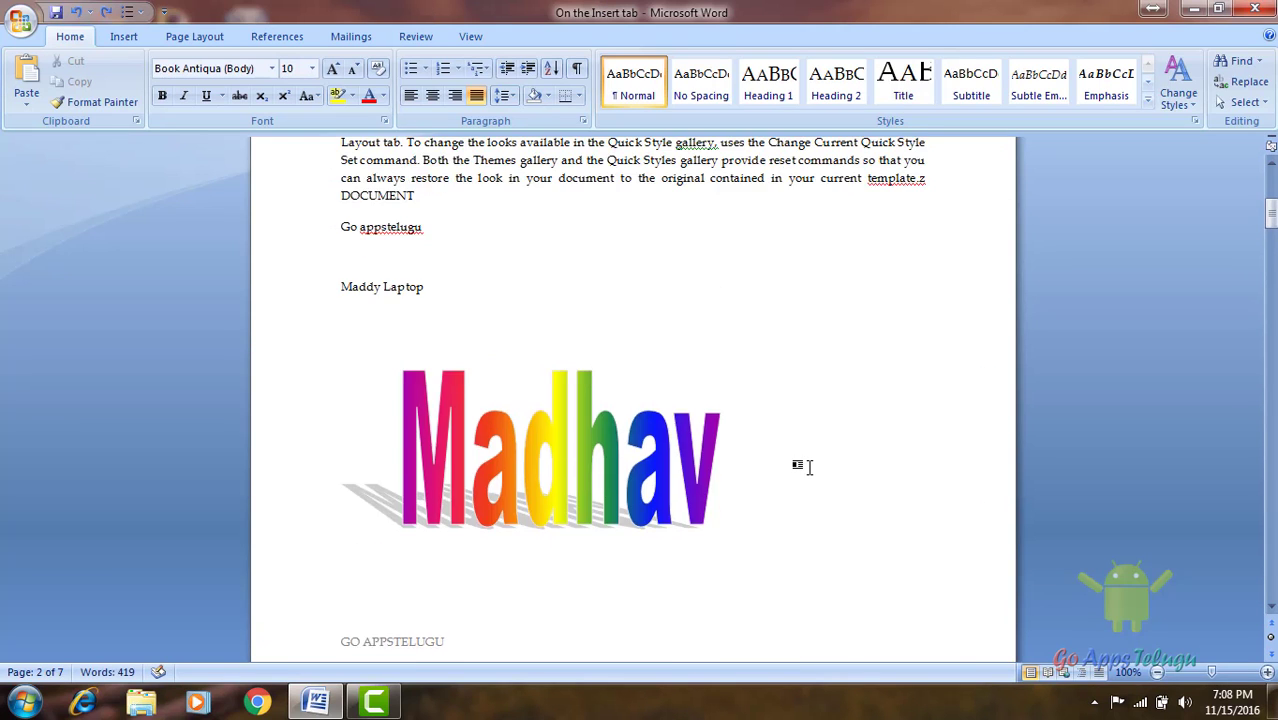
scroll(802, 465, "up", 5)
left_click(115, 38)
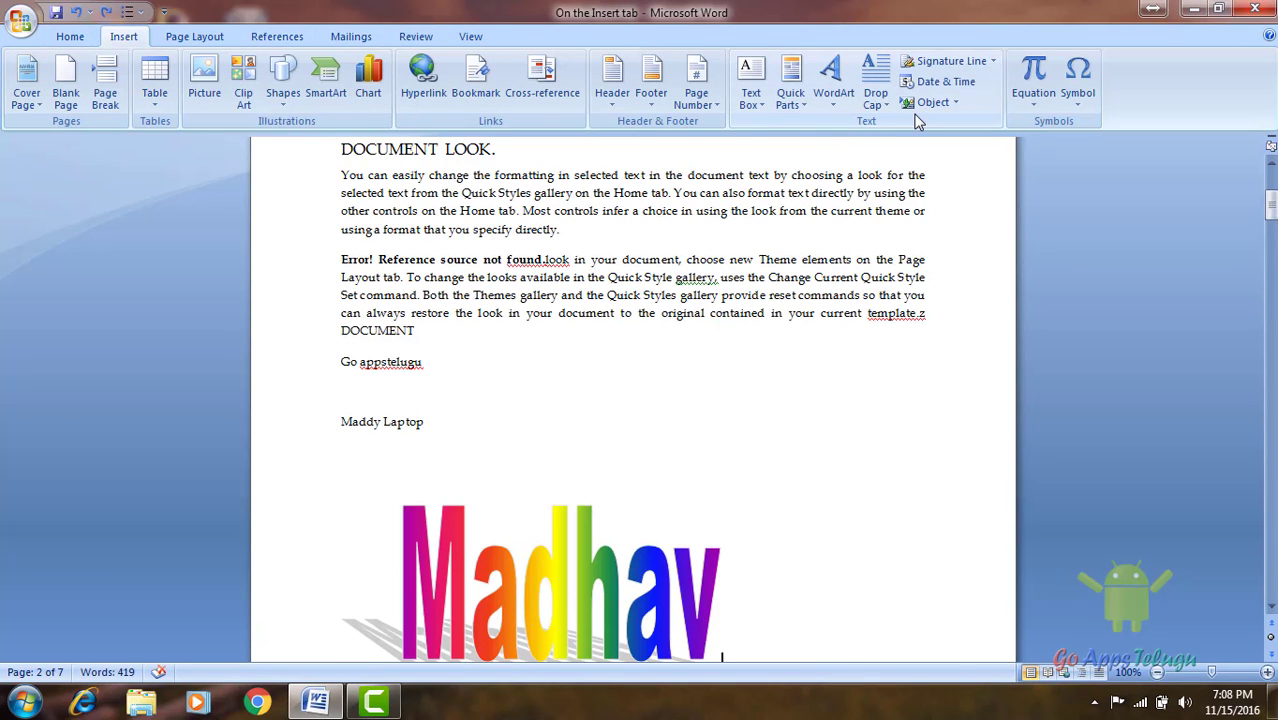
left_click(835, 95)
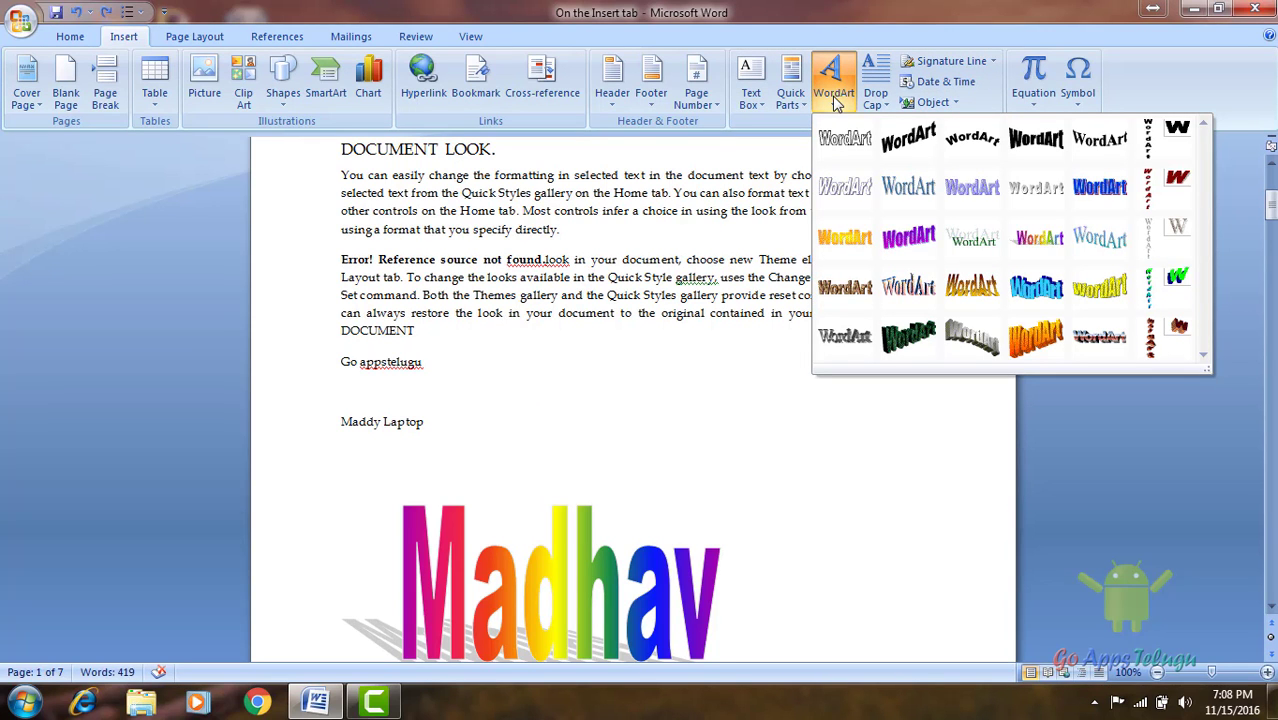
left_click(730, 408)
scroll(733, 420, "up", 4)
scroll(736, 428, "up", 1)
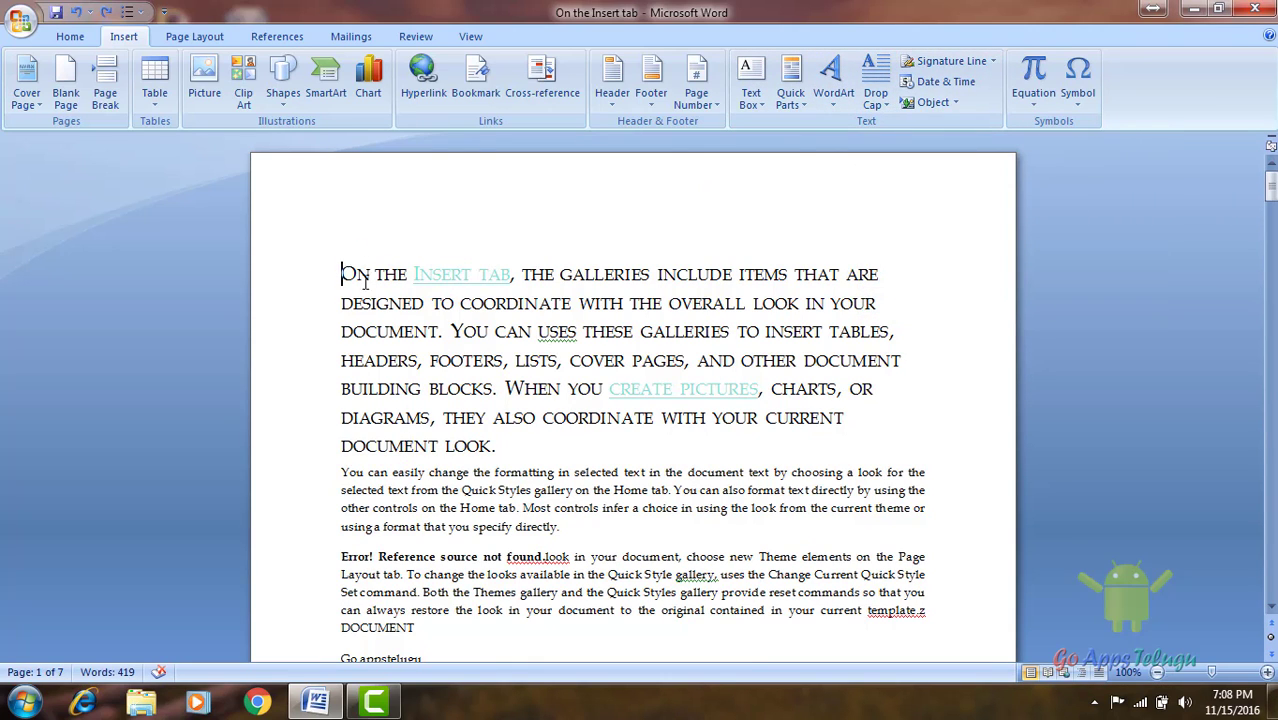
Step: Give the opening paragraph a Dropped capital O spanning three lines
left_click_drag(340, 272, 520, 447)
left_click(884, 110)
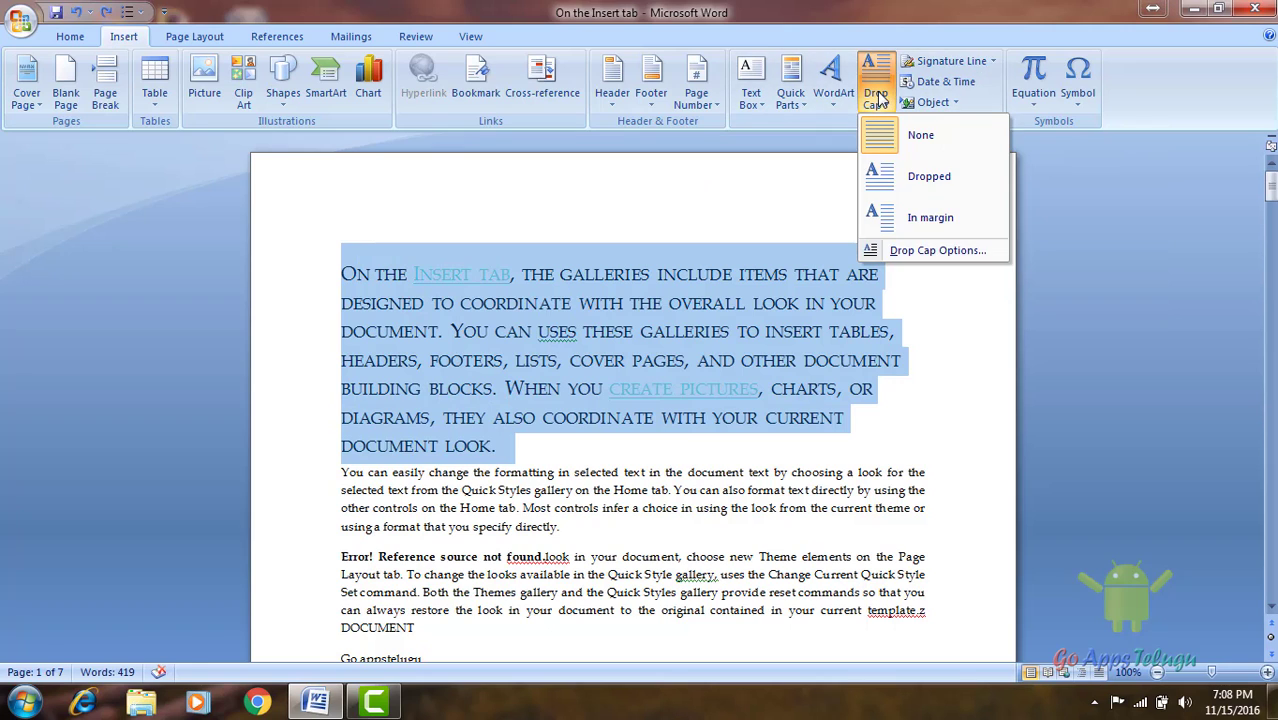
left_click(895, 178)
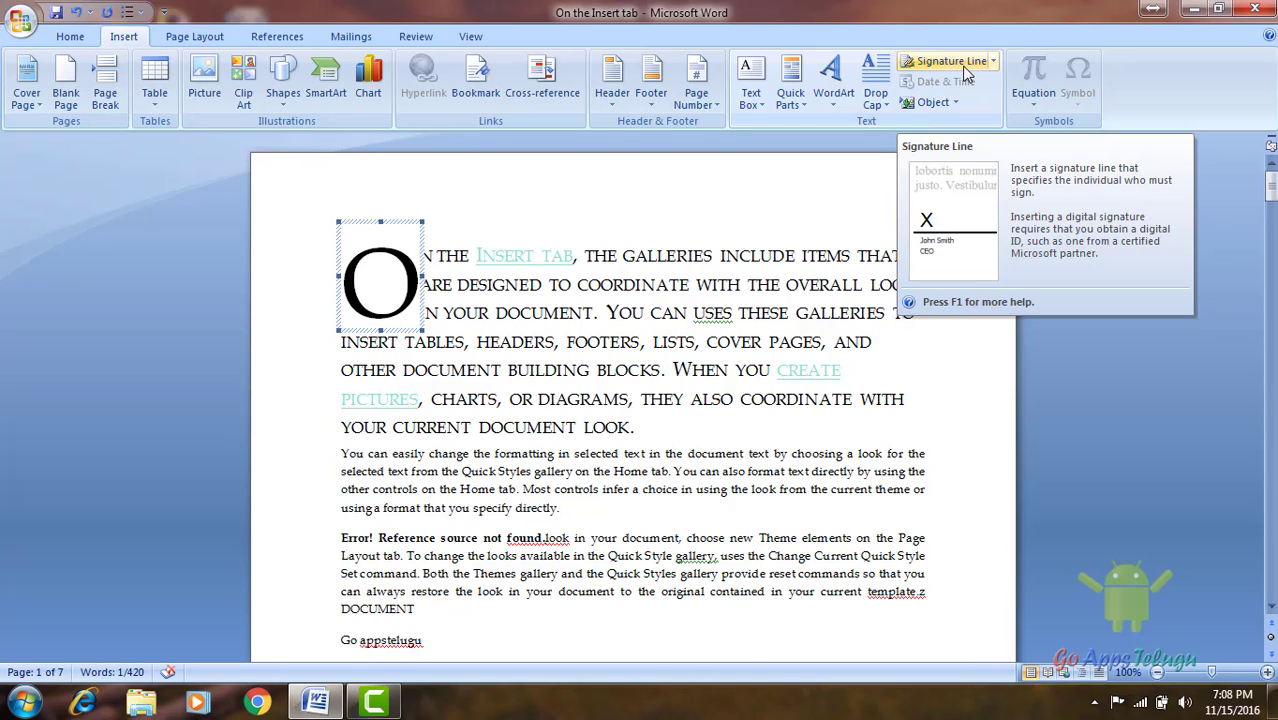
Step: Insert the date 'Tuesday, November 15, 2016' after 'document look.' in the opening paragraph
left_click(703, 400)
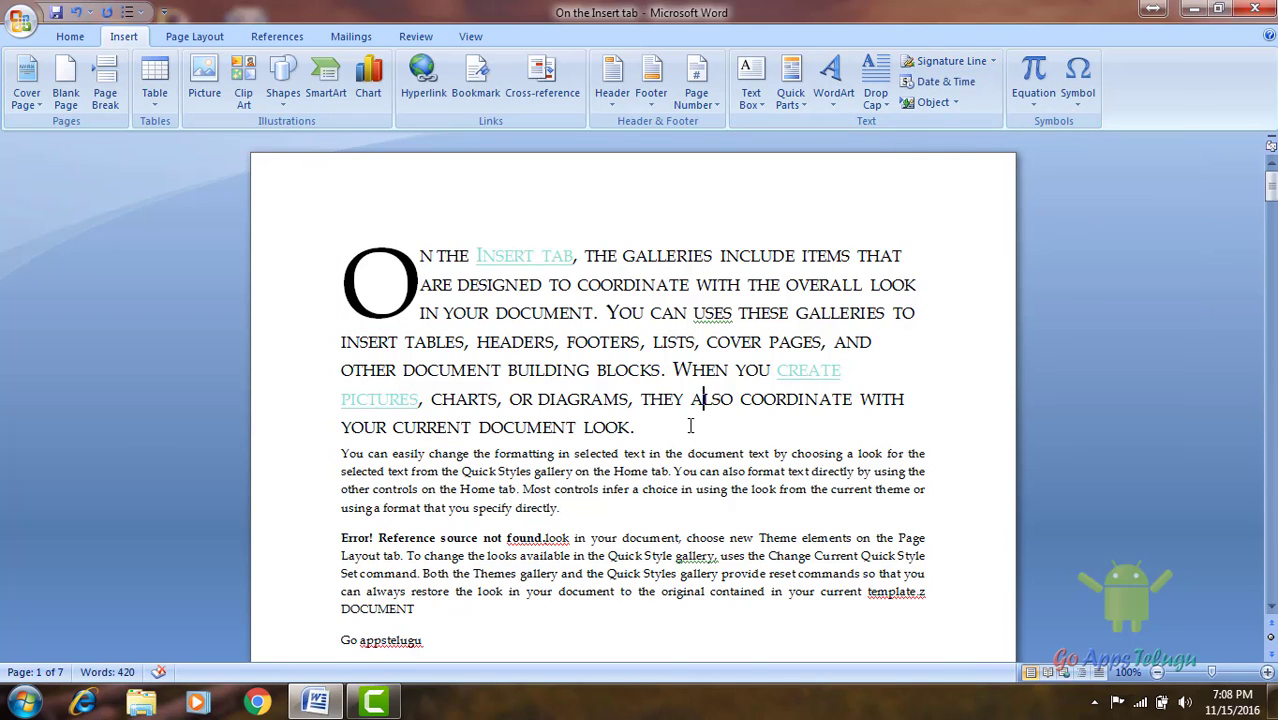
left_click(688, 427)
left_click(940, 80)
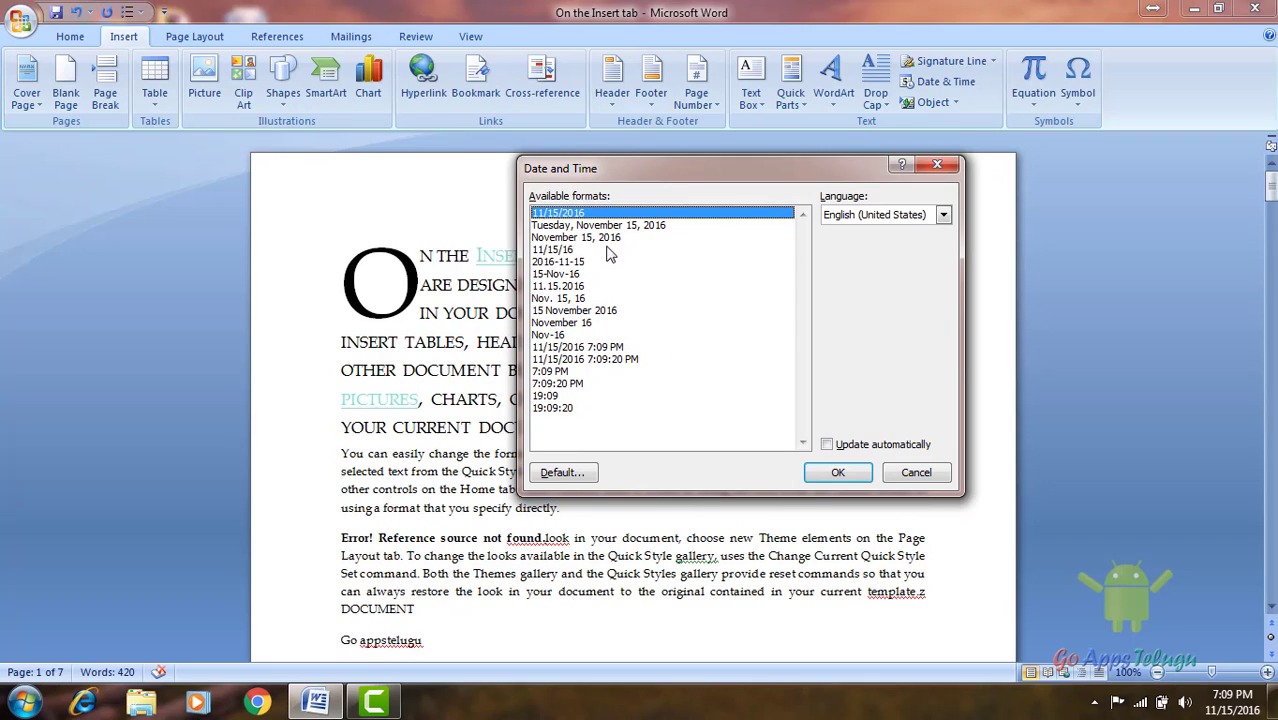
left_click(607, 226)
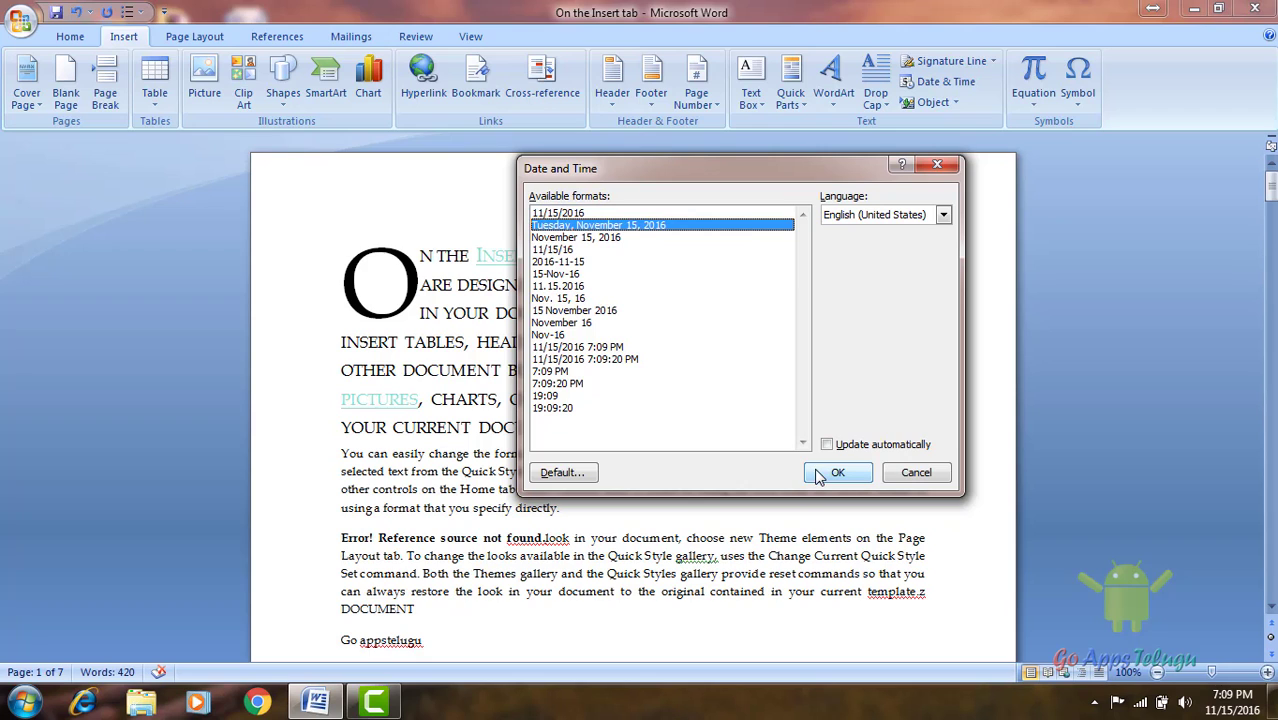
left_click(818, 476)
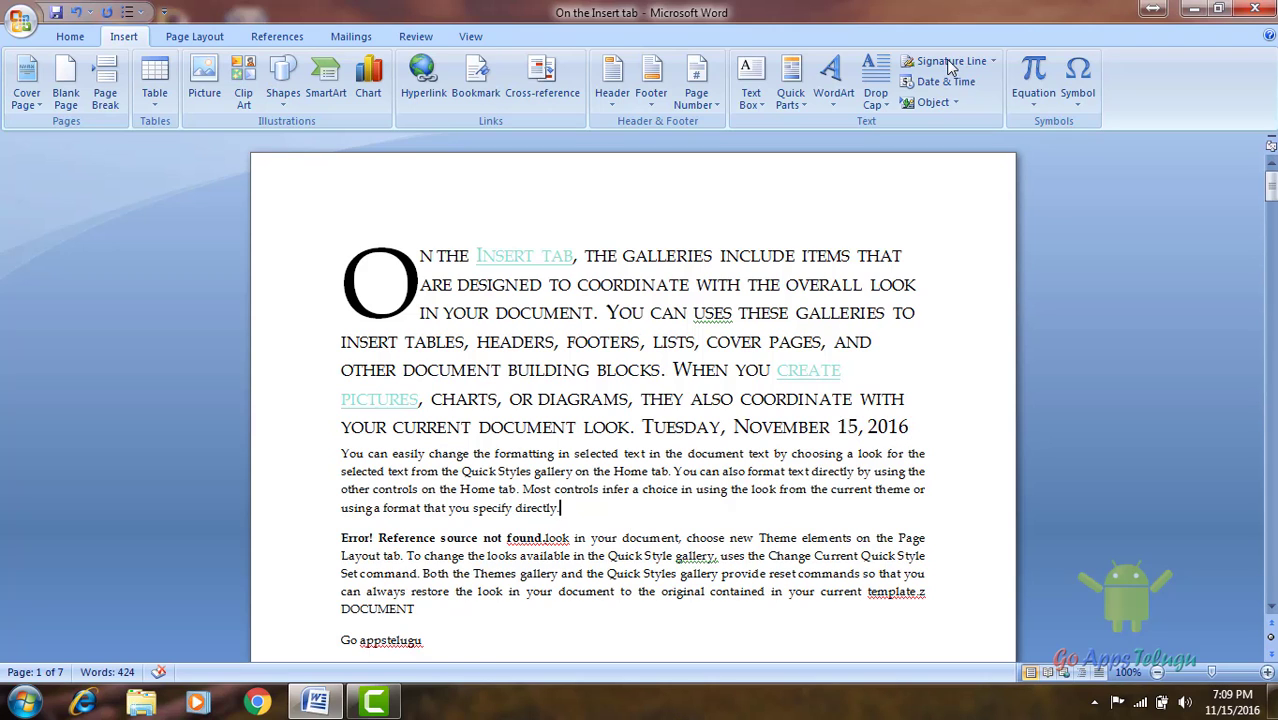
Step: Insert the current time 19:09:38 in 24-hour format after 'directly.'
left_click(935, 84)
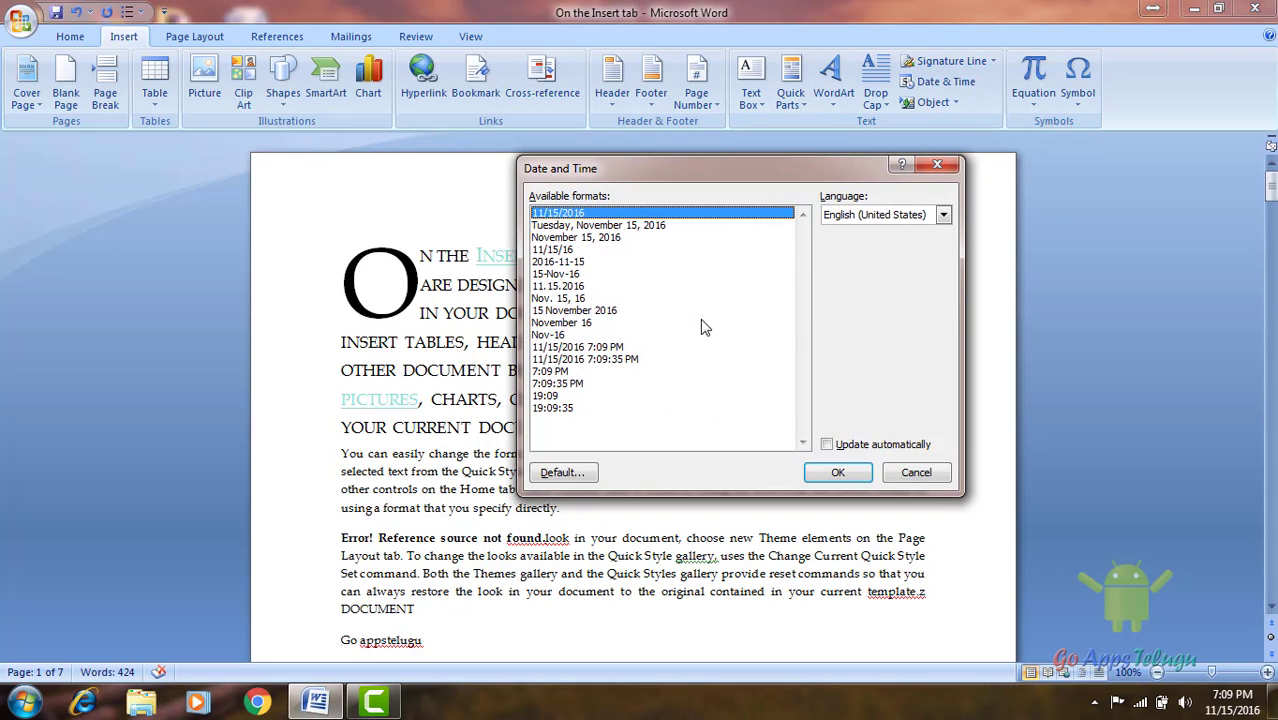
left_click(582, 407)
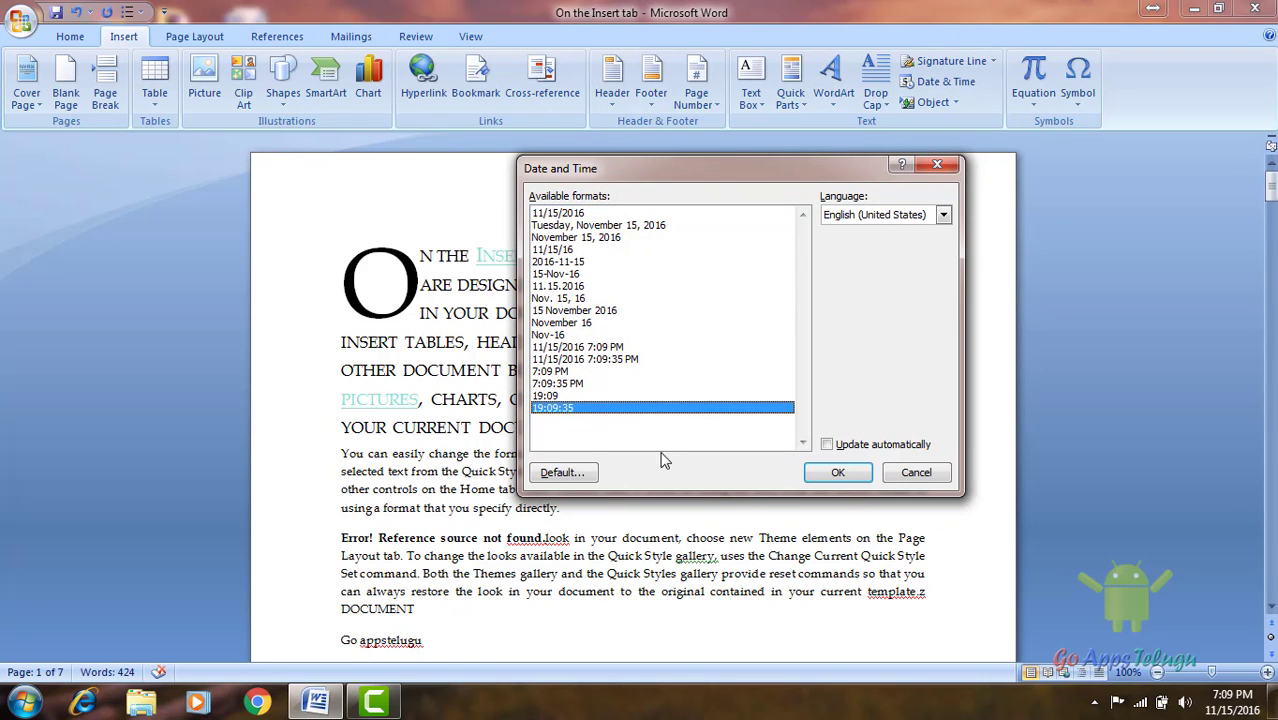
left_click(839, 473)
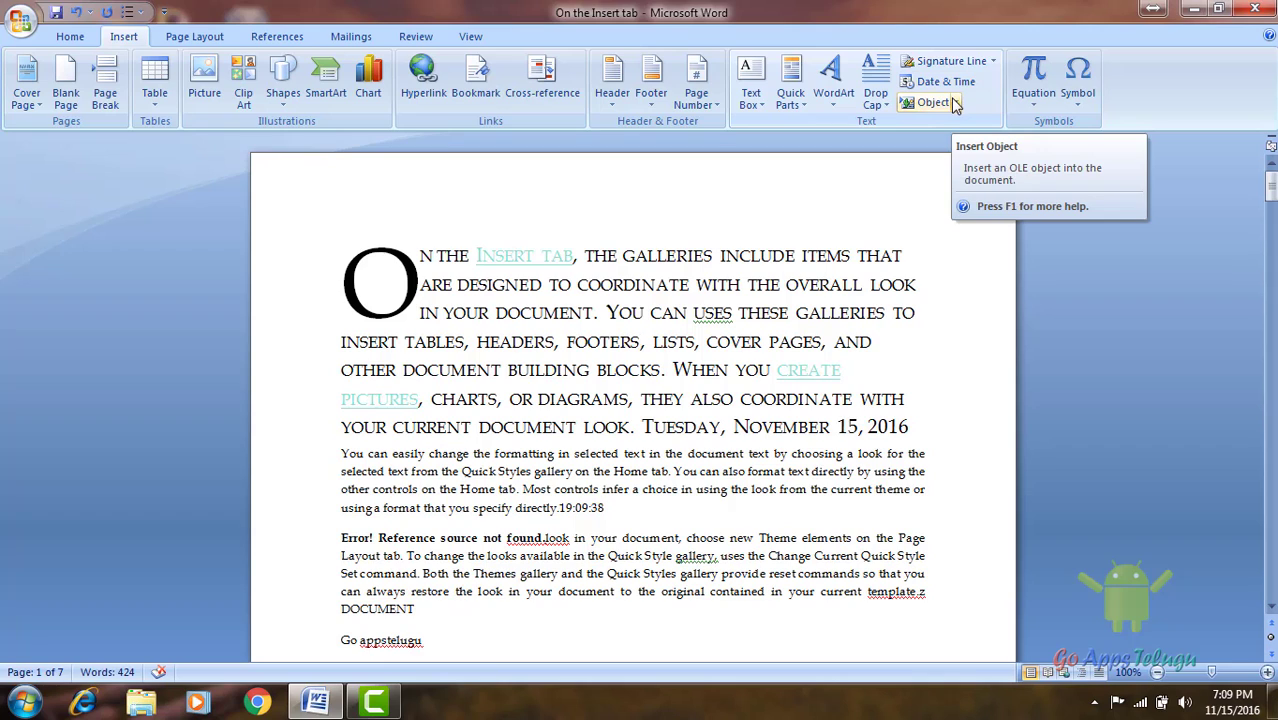
Step: Place the insertion point on the blank part of page 3 beside the green sidebar
left_click(956, 104)
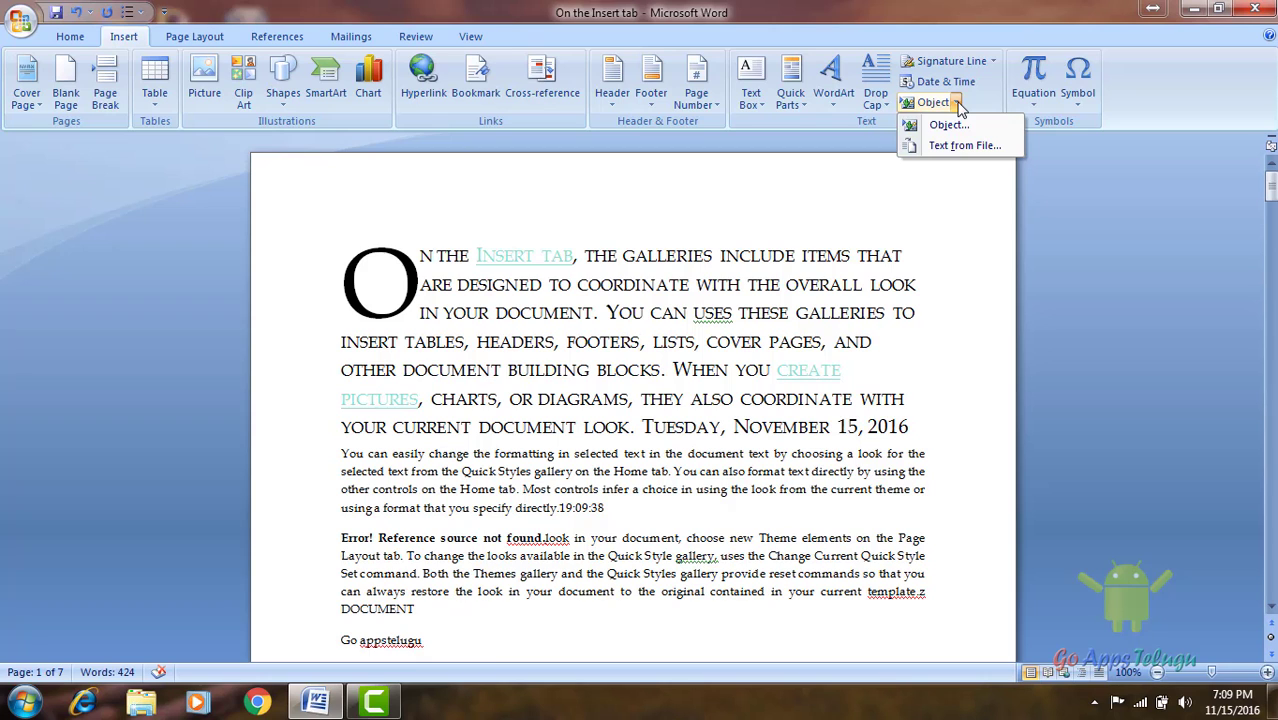
scroll(764, 508, "down", 8)
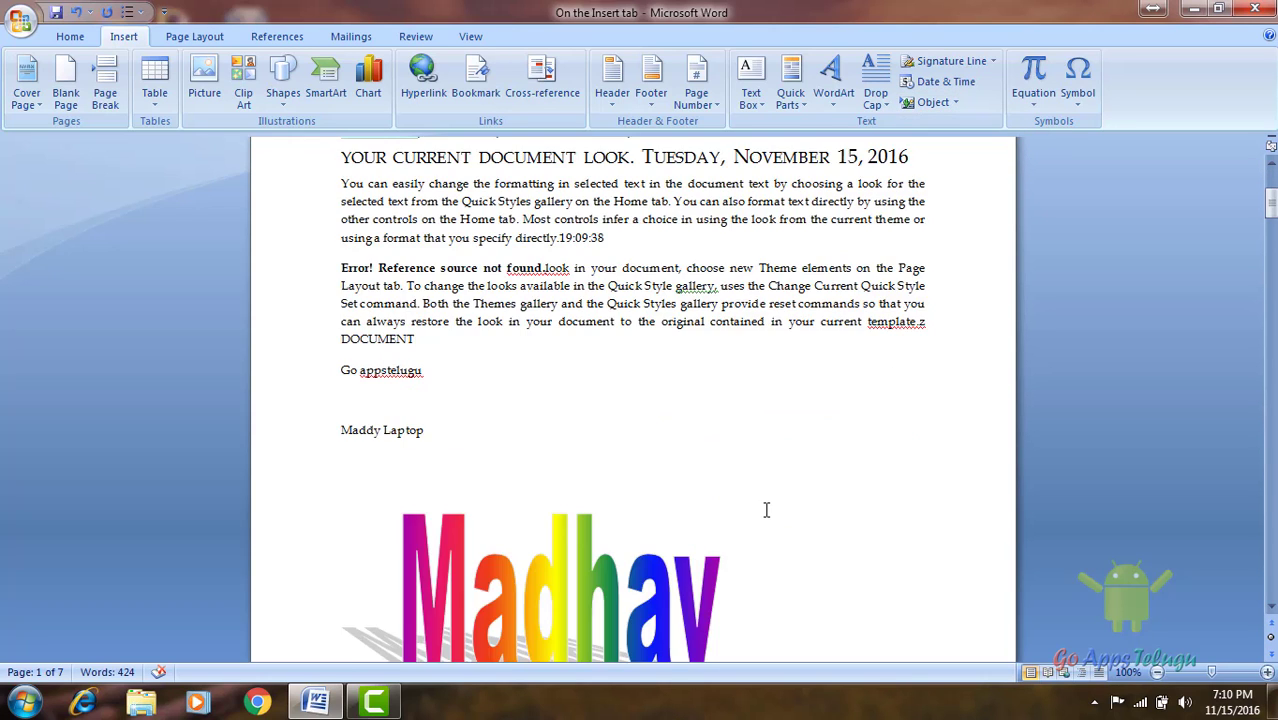
scroll(765, 517, "down", 8)
scroll(765, 517, "down", 5)
scroll(588, 538, "down", 5)
scroll(588, 538, "down", 5)
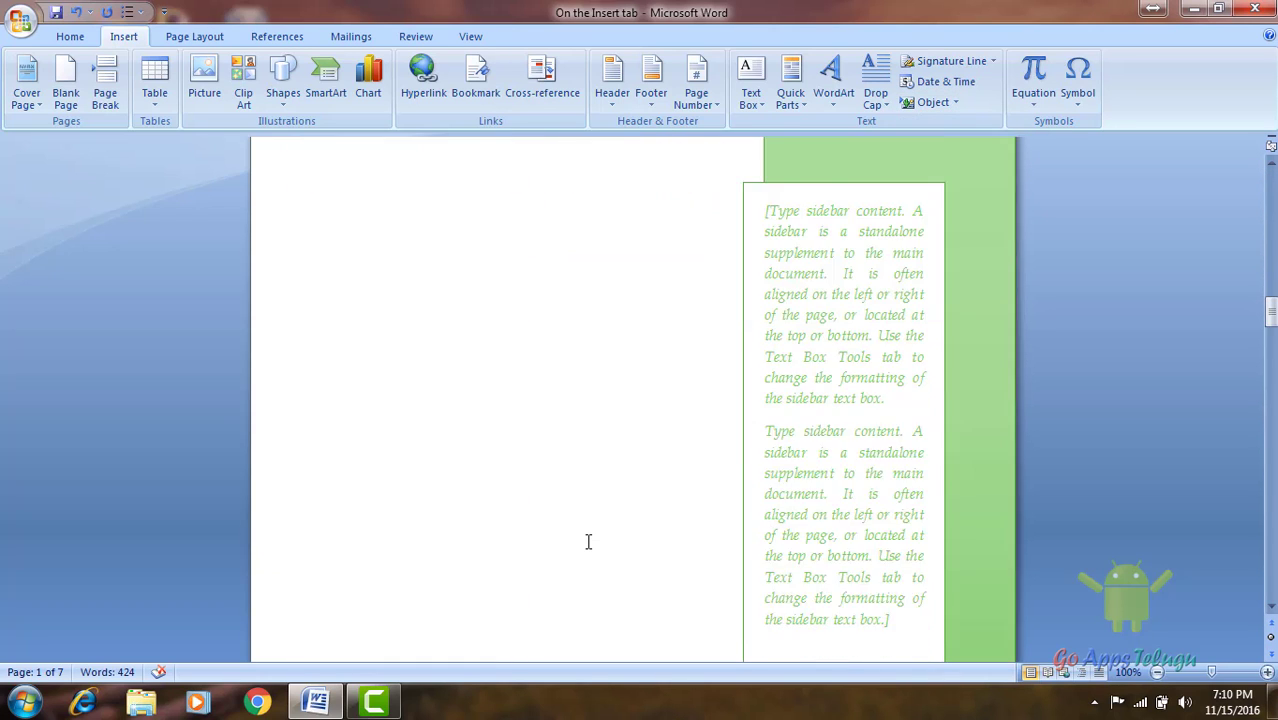
scroll(588, 538, "down", 2)
left_click(462, 367)
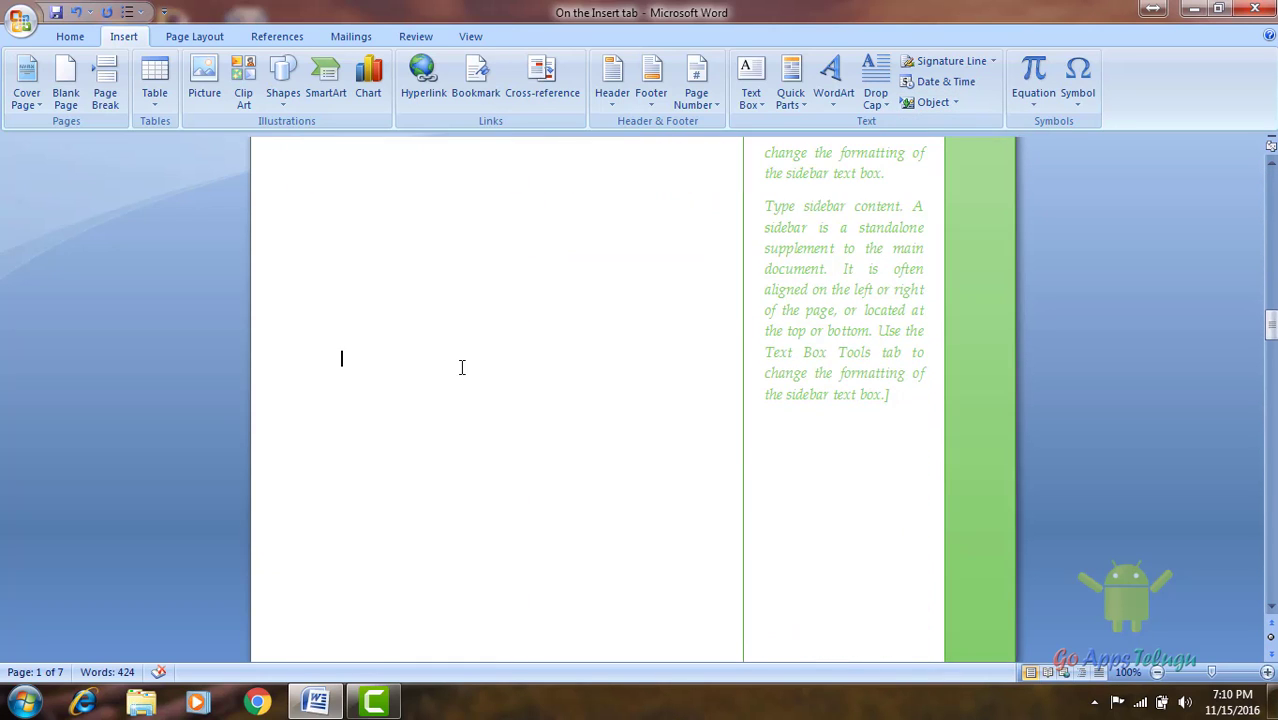
left_click(355, 304)
Step: Embed Attitude_1445820038.jpg from the whatsapp folder as an object created from file
left_click(932, 102)
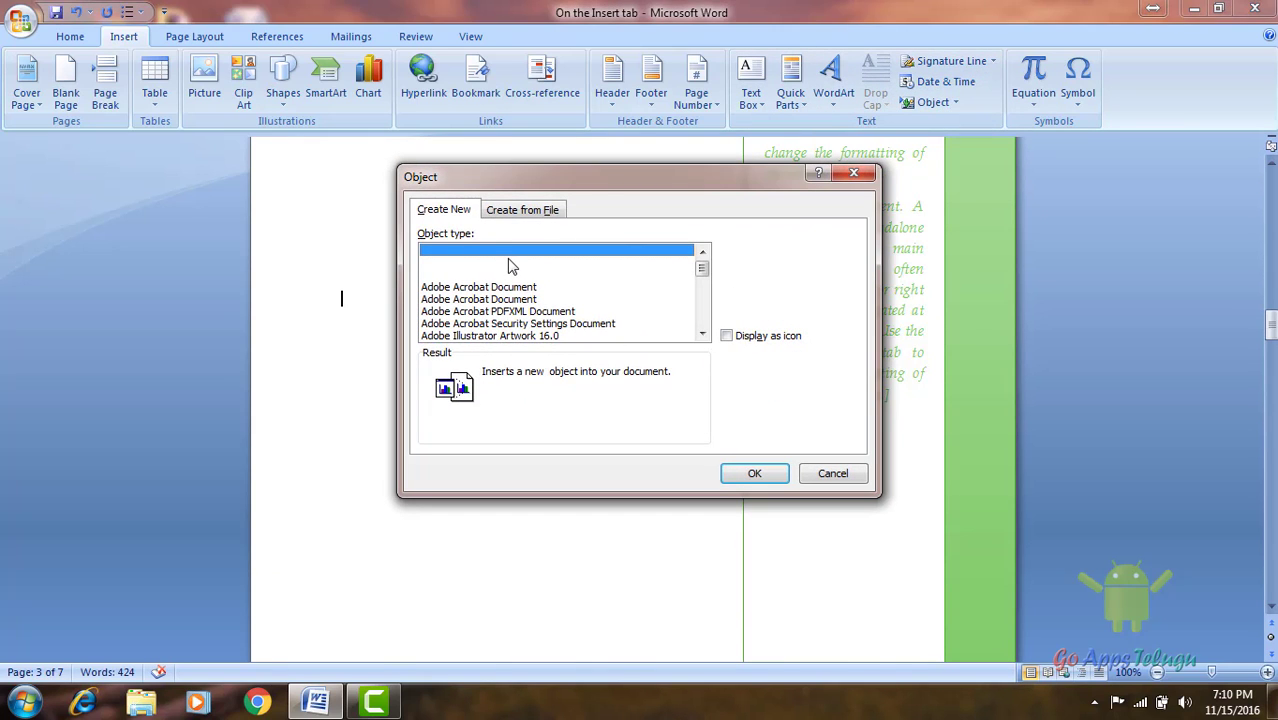
left_click(509, 212)
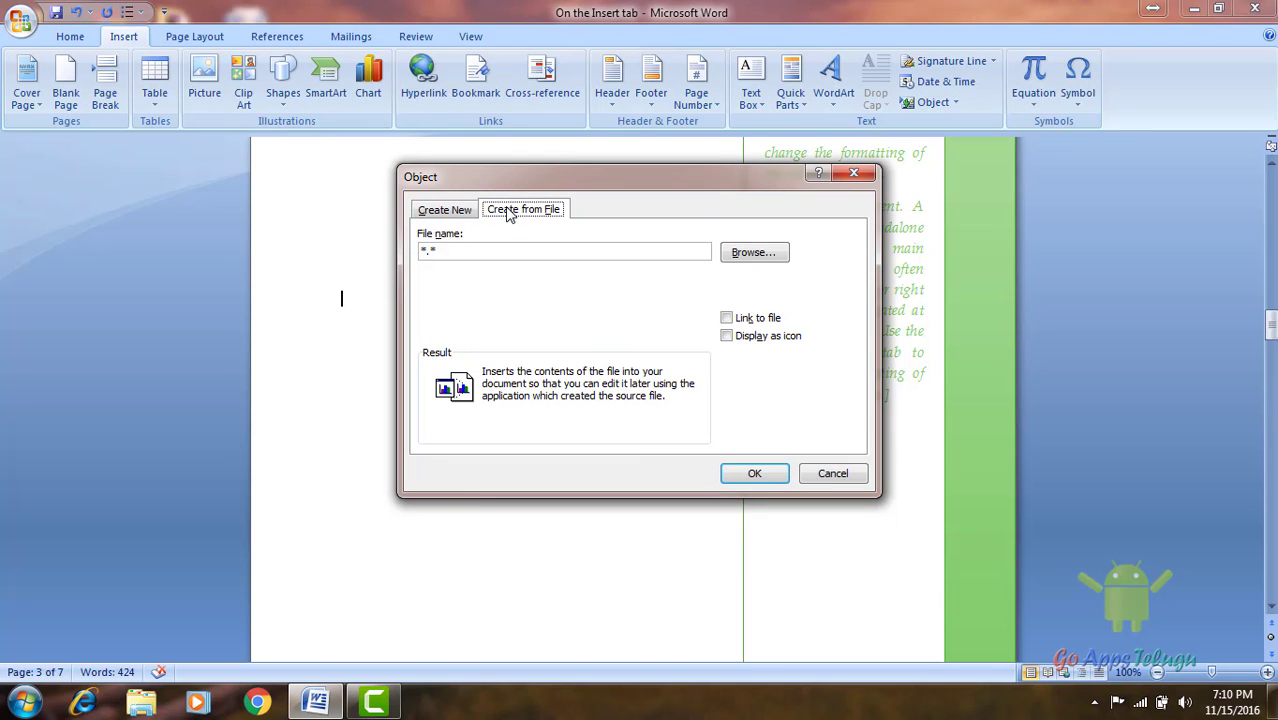
left_click(758, 255)
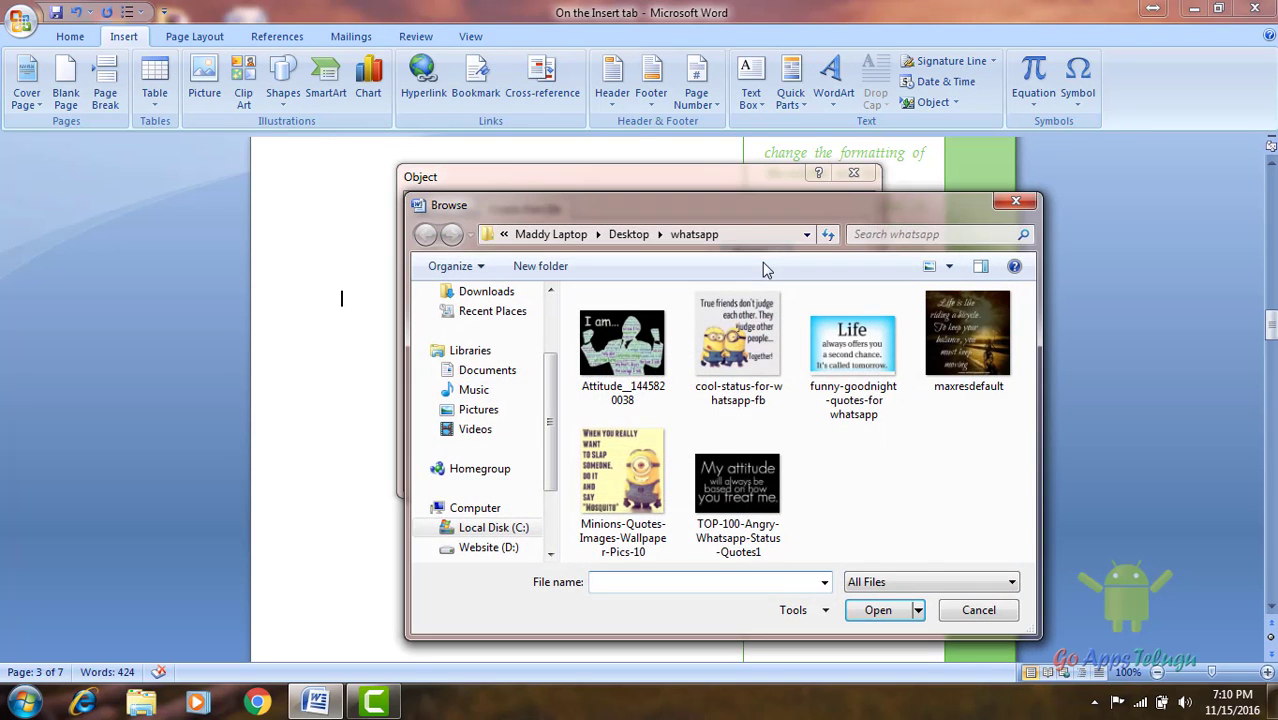
left_click_drag(757, 210, 657, 53)
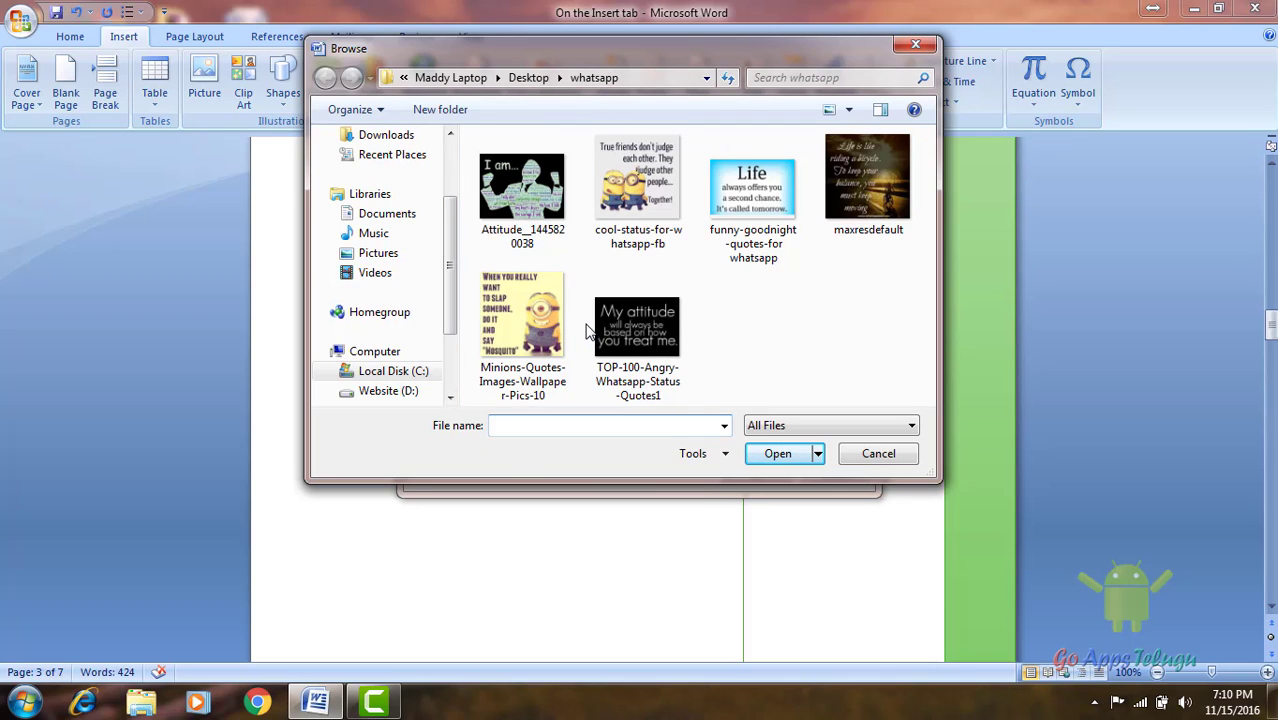
left_click(522, 190)
left_click(778, 453)
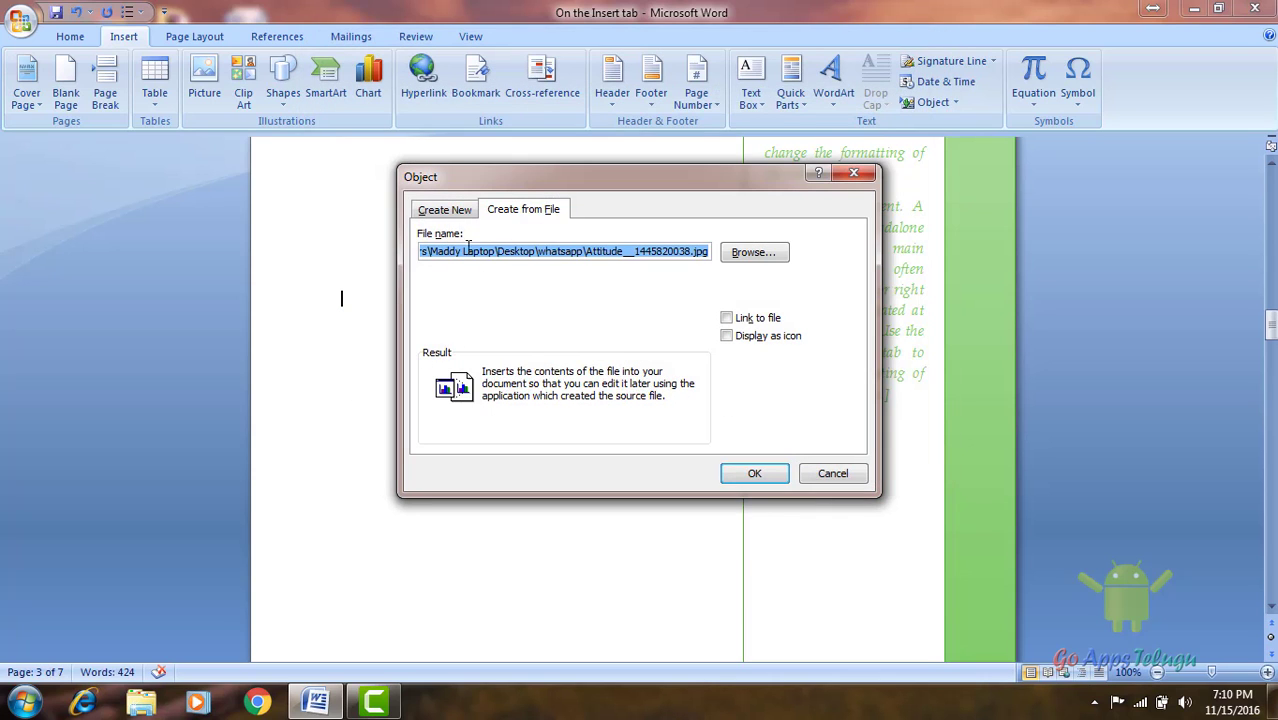
left_click(765, 474)
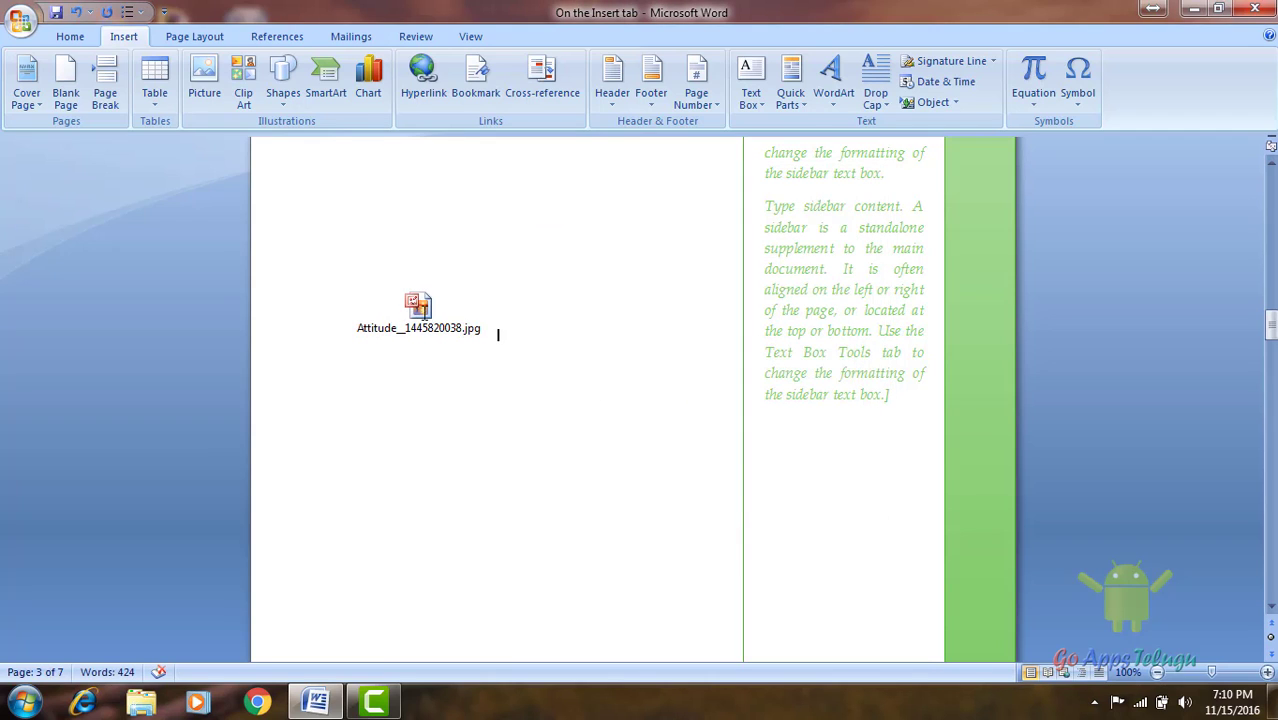
Step: View the embedded Attitude image, then place the insertion point below its icon
double_click(424, 311)
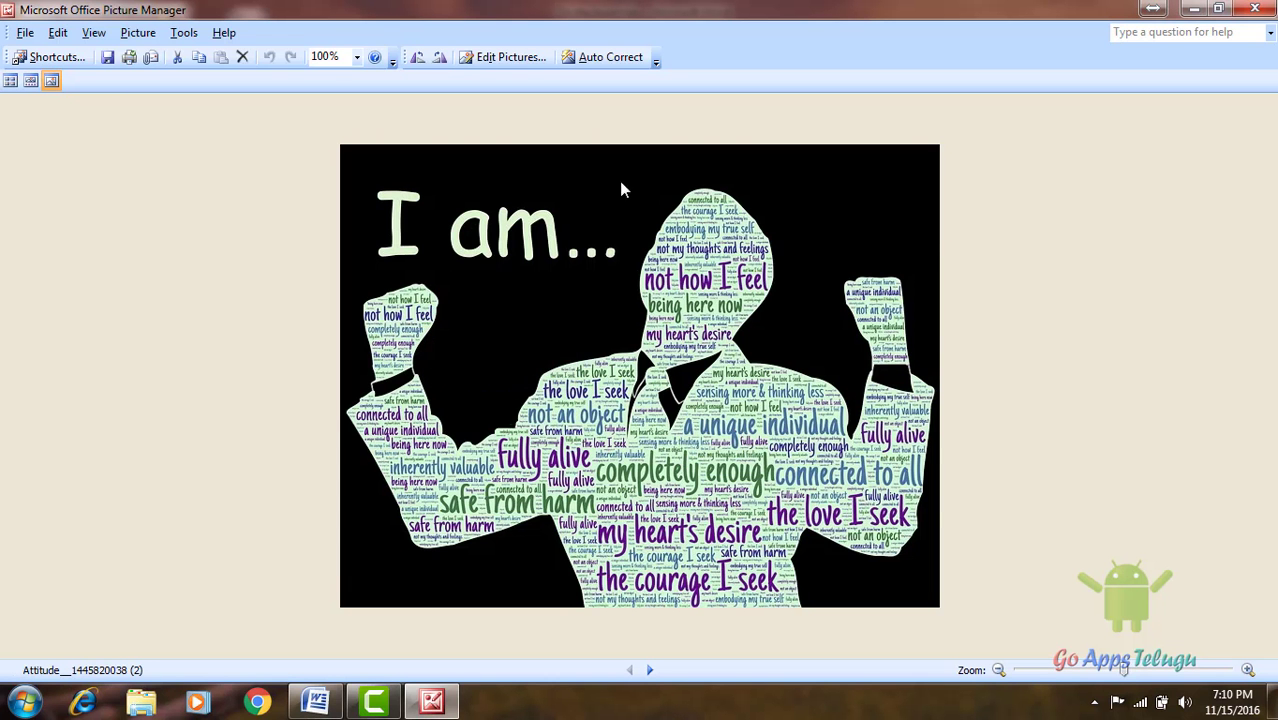
left_click(1272, 10)
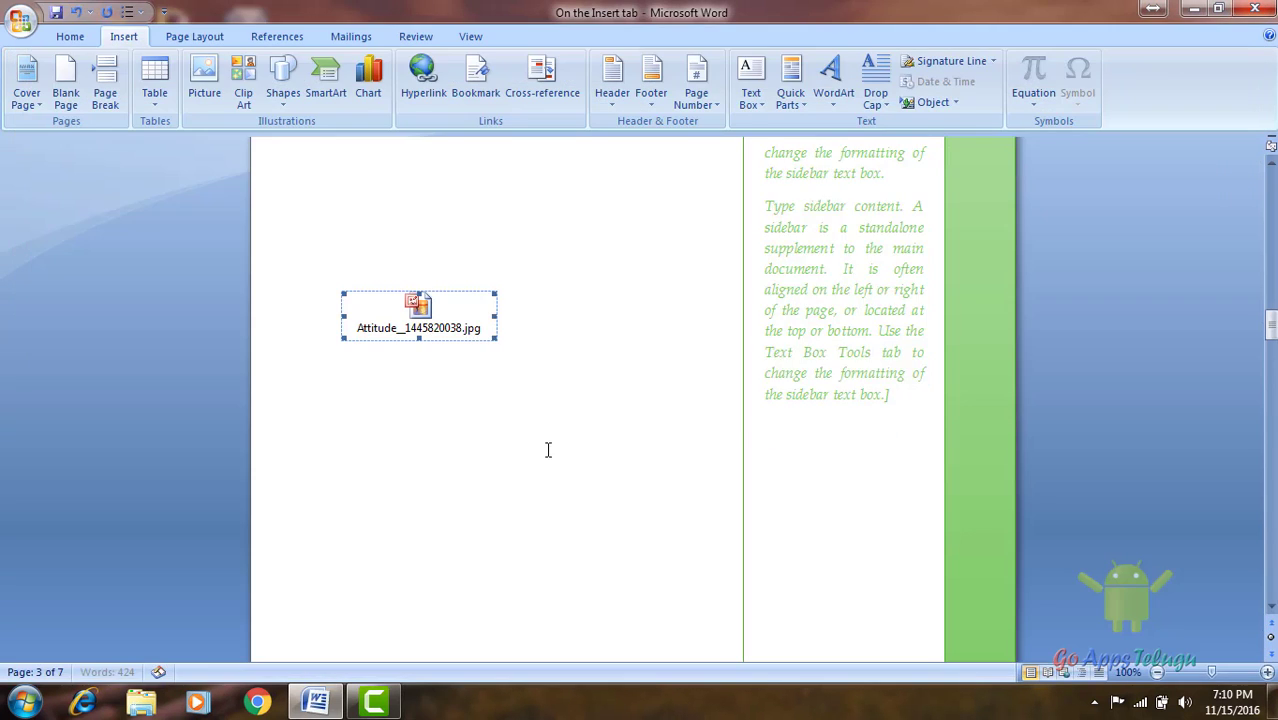
left_click(559, 434)
Step: Embed funny-goodnight-quotes-for whatsapp.jpg as an object created from file
left_click(932, 103)
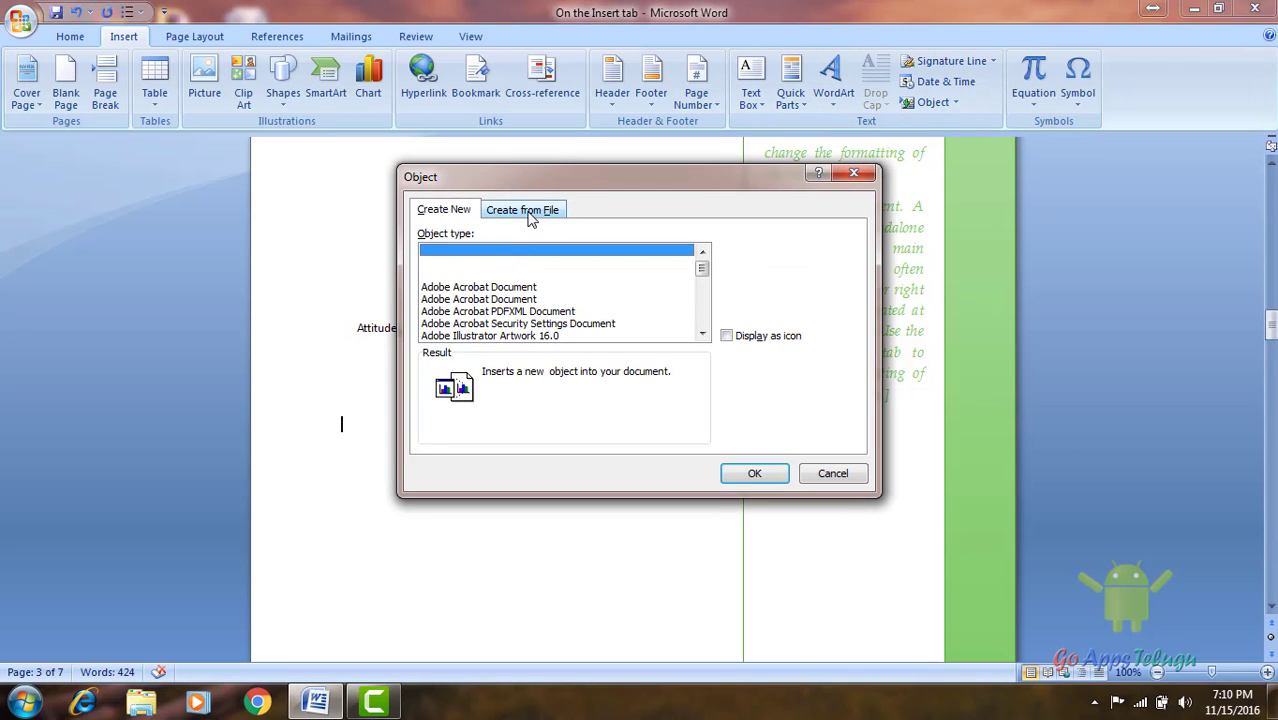
left_click(528, 212)
left_click(768, 249)
double_click(752, 200)
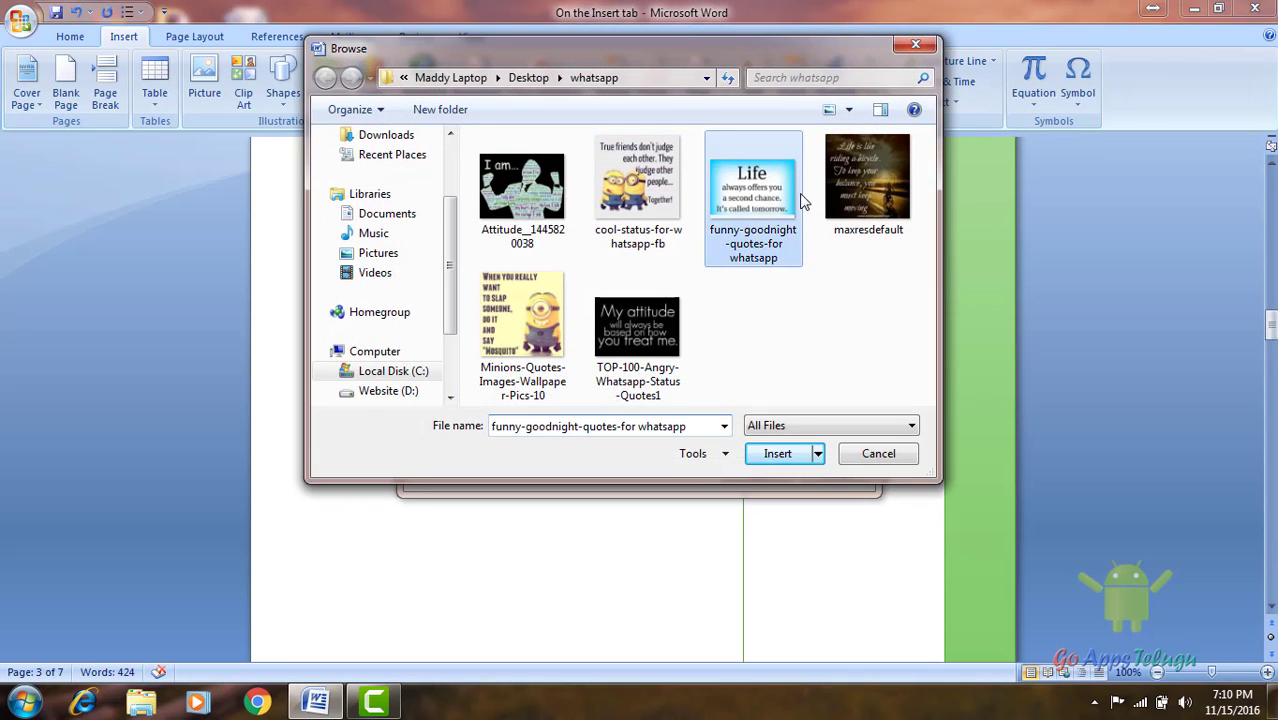
left_click(744, 472)
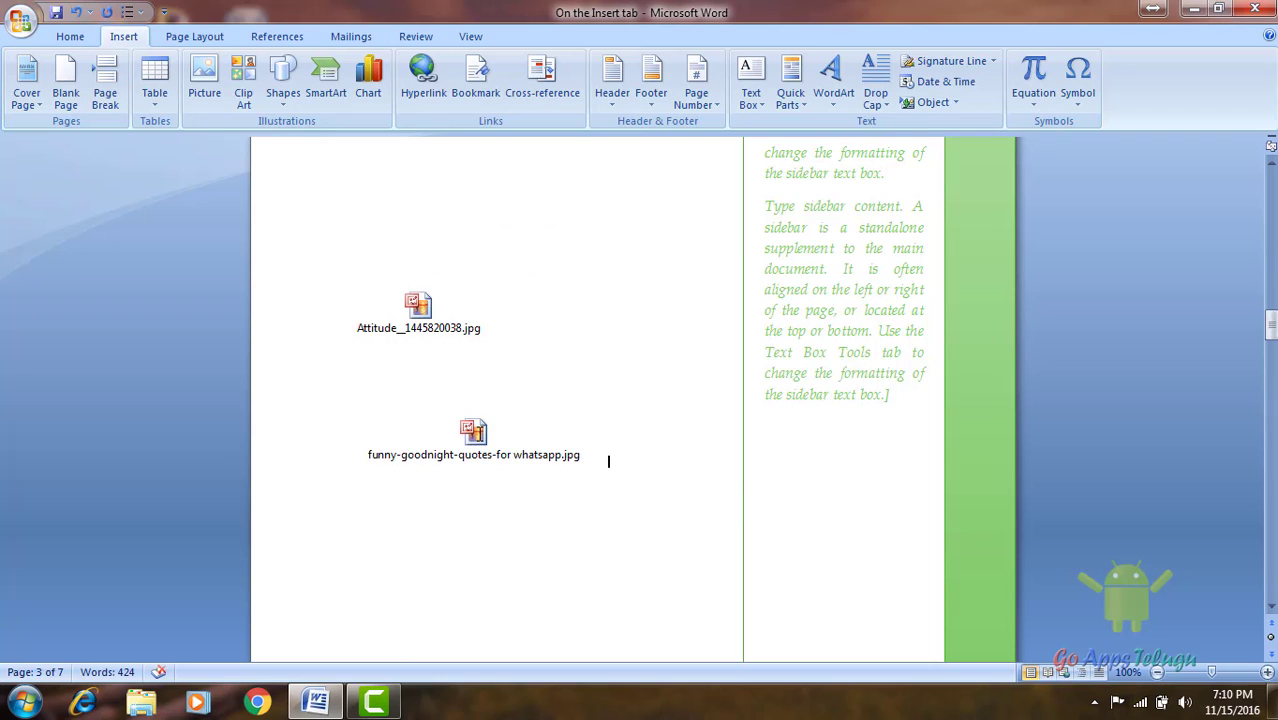
Step: Open the goodnight and Attitude embedded images to confirm both display correctly
double_click(478, 432)
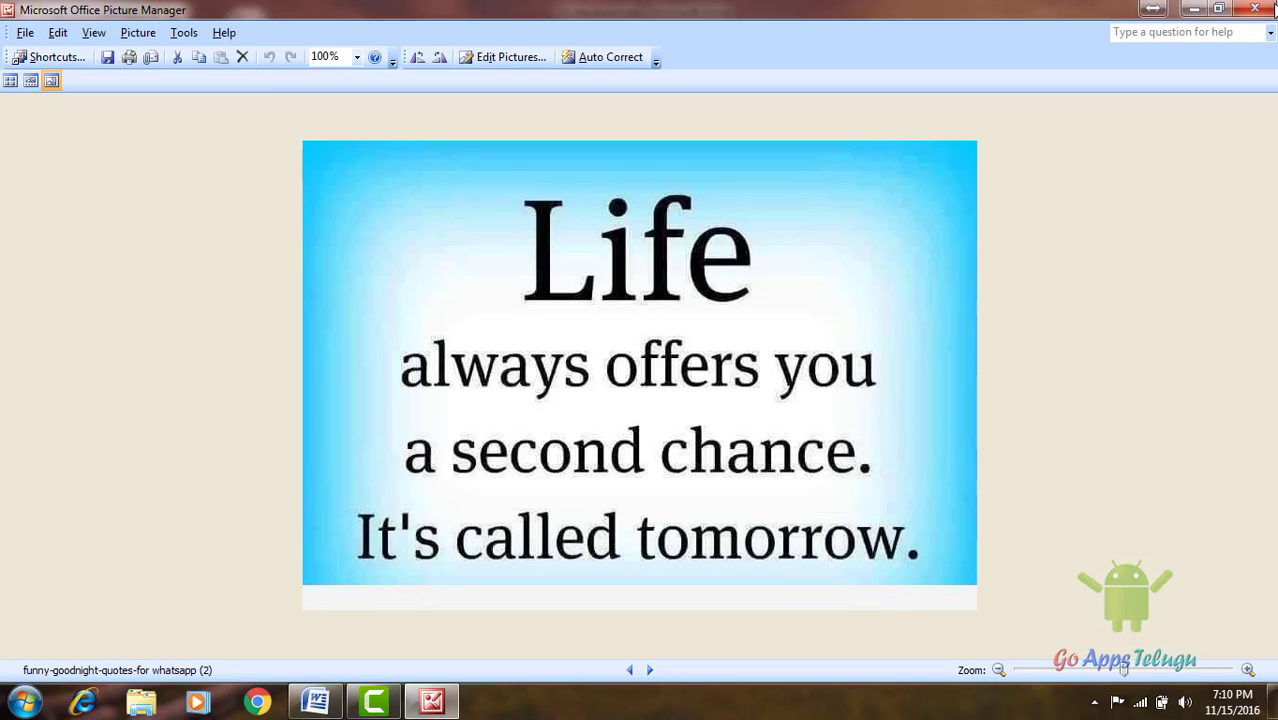
left_click(1254, 9)
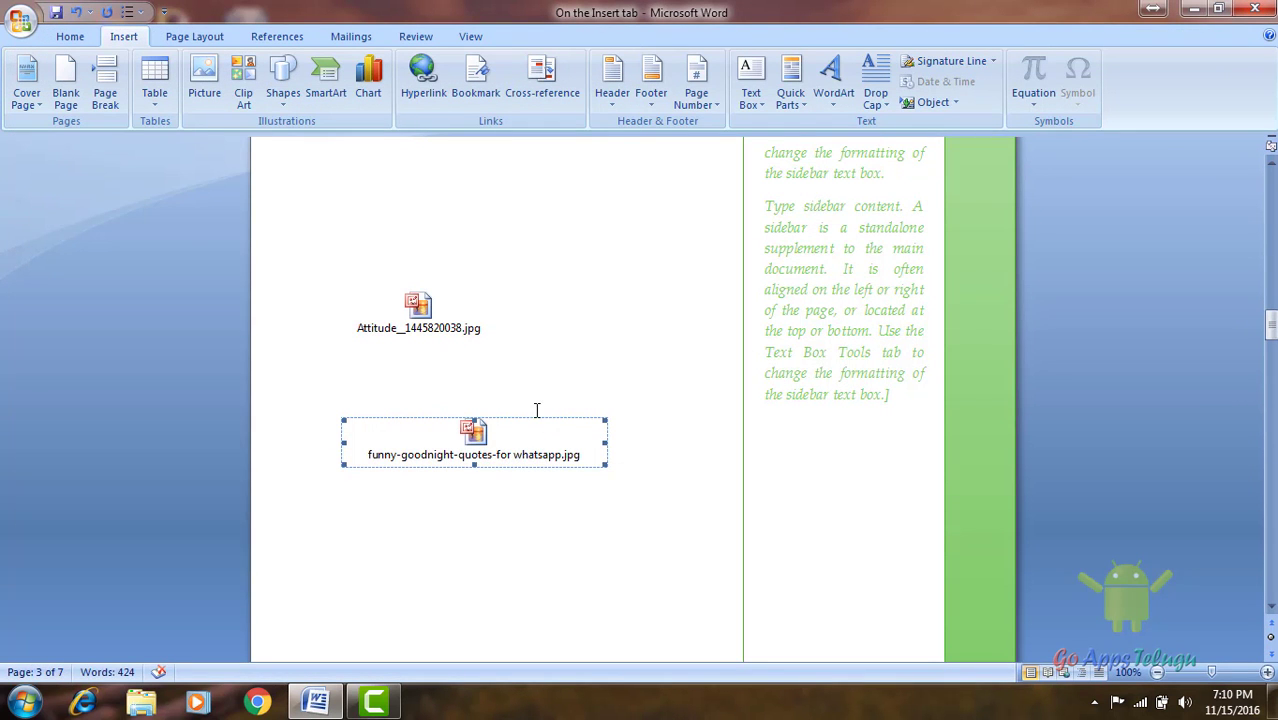
scroll(400, 340, "up", 3)
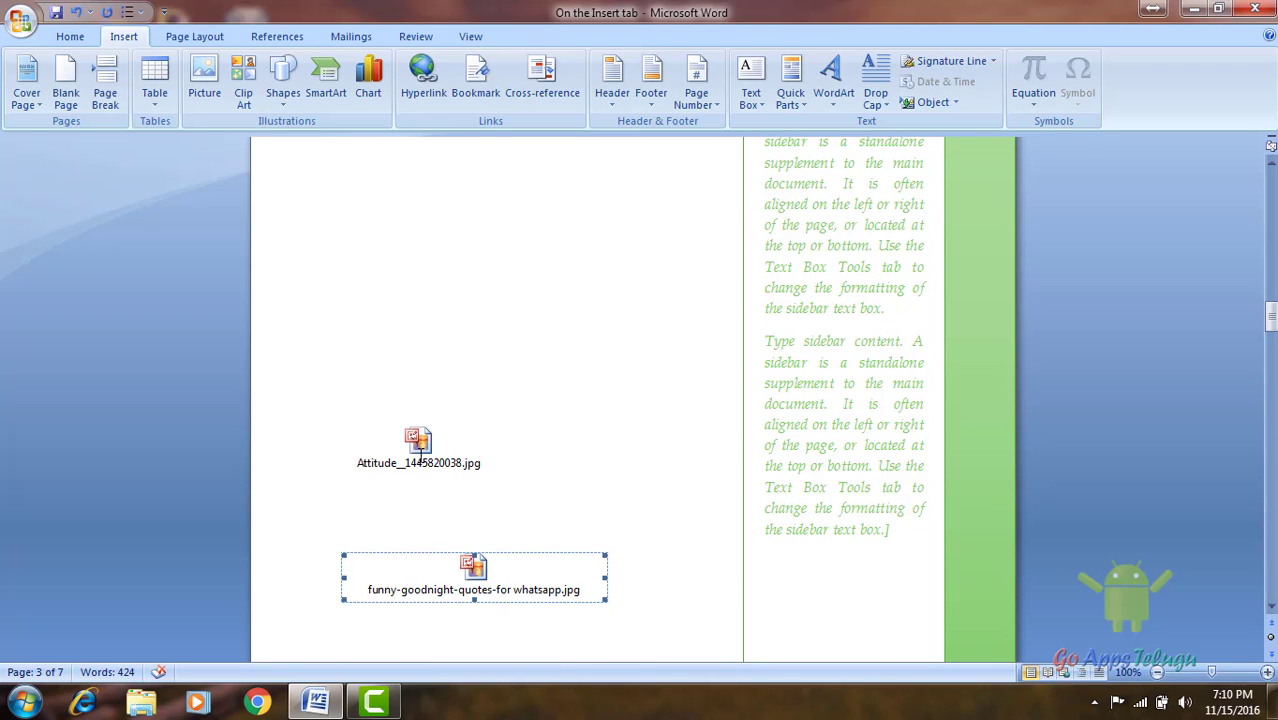
double_click(418, 445)
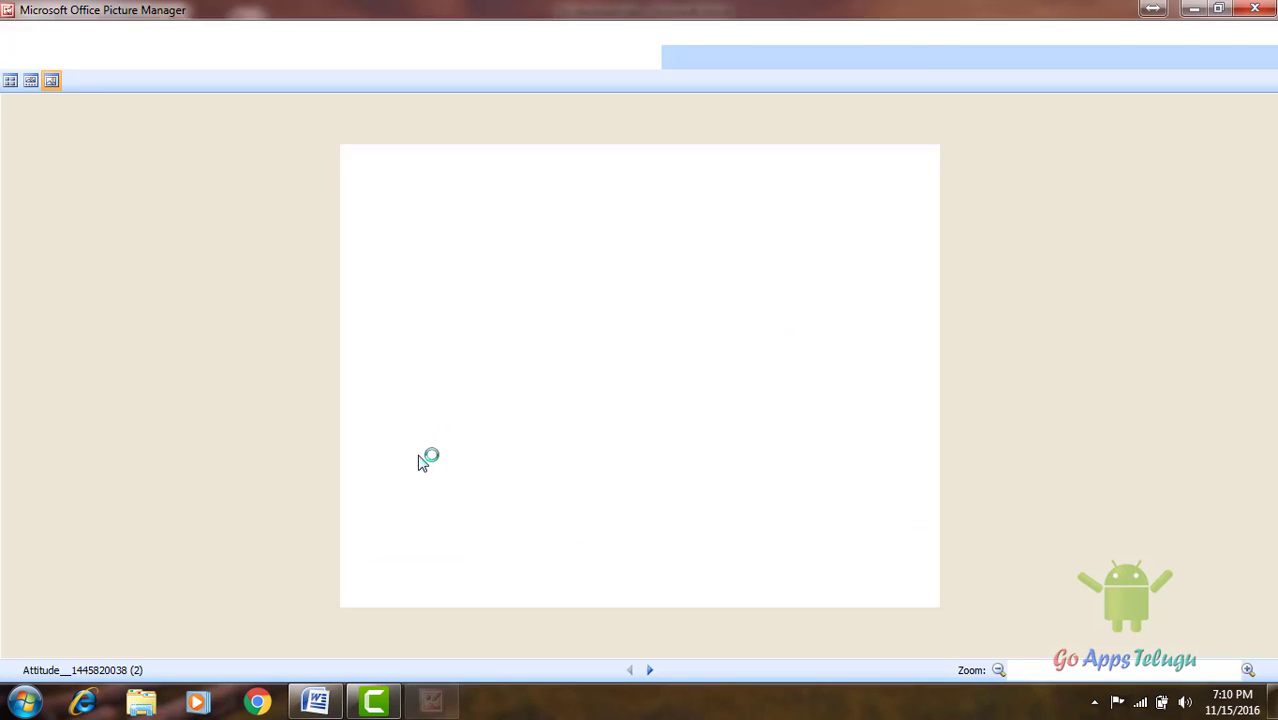
left_click(1268, 9)
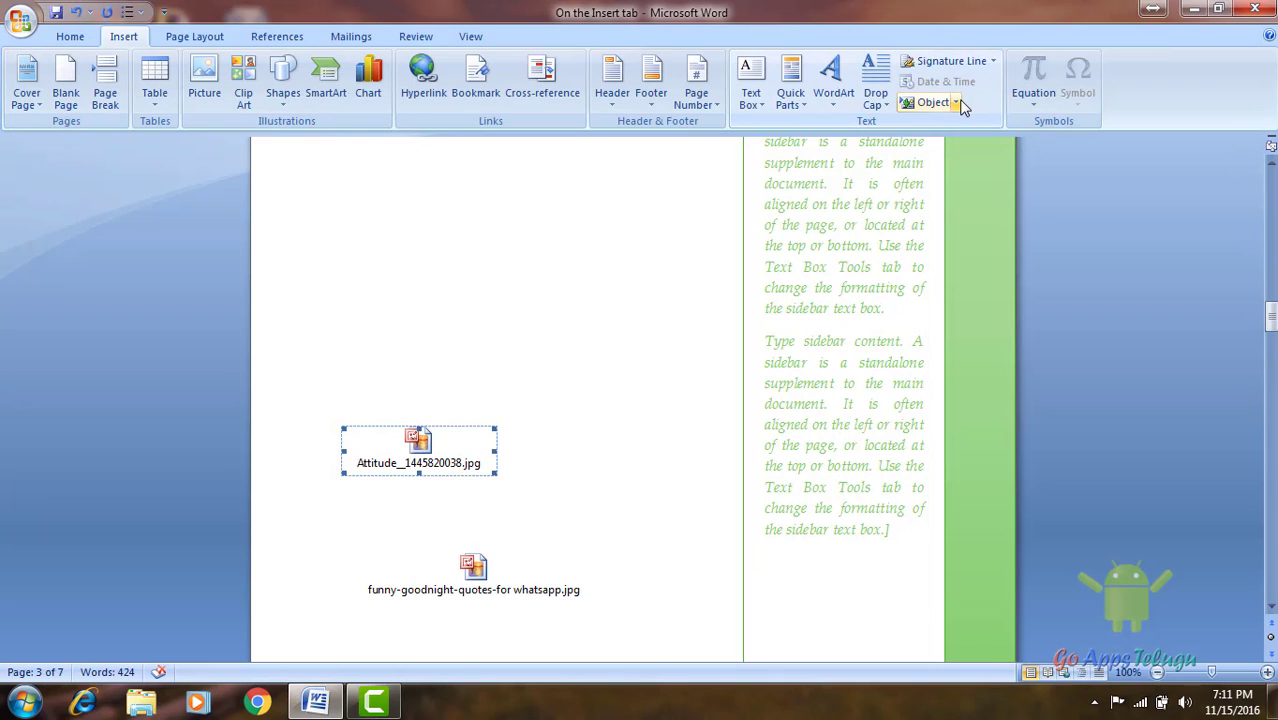
left_click(418, 314)
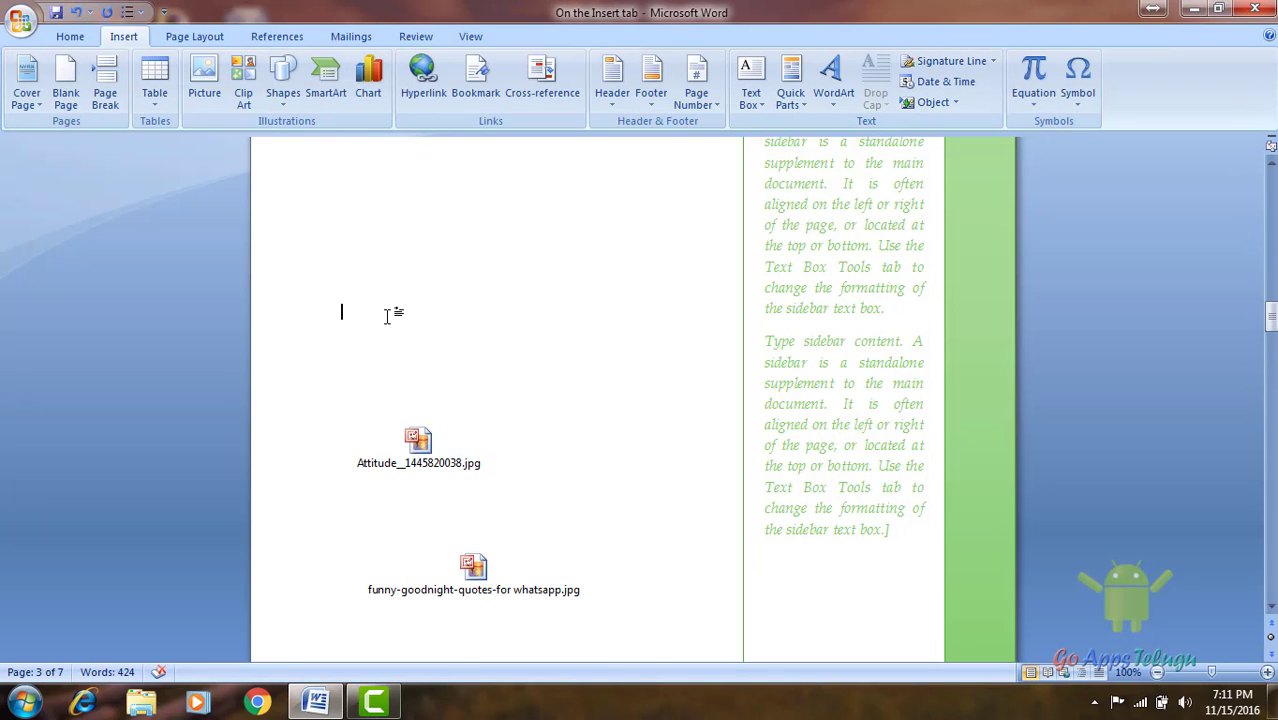
scroll(389, 317, "up", 2)
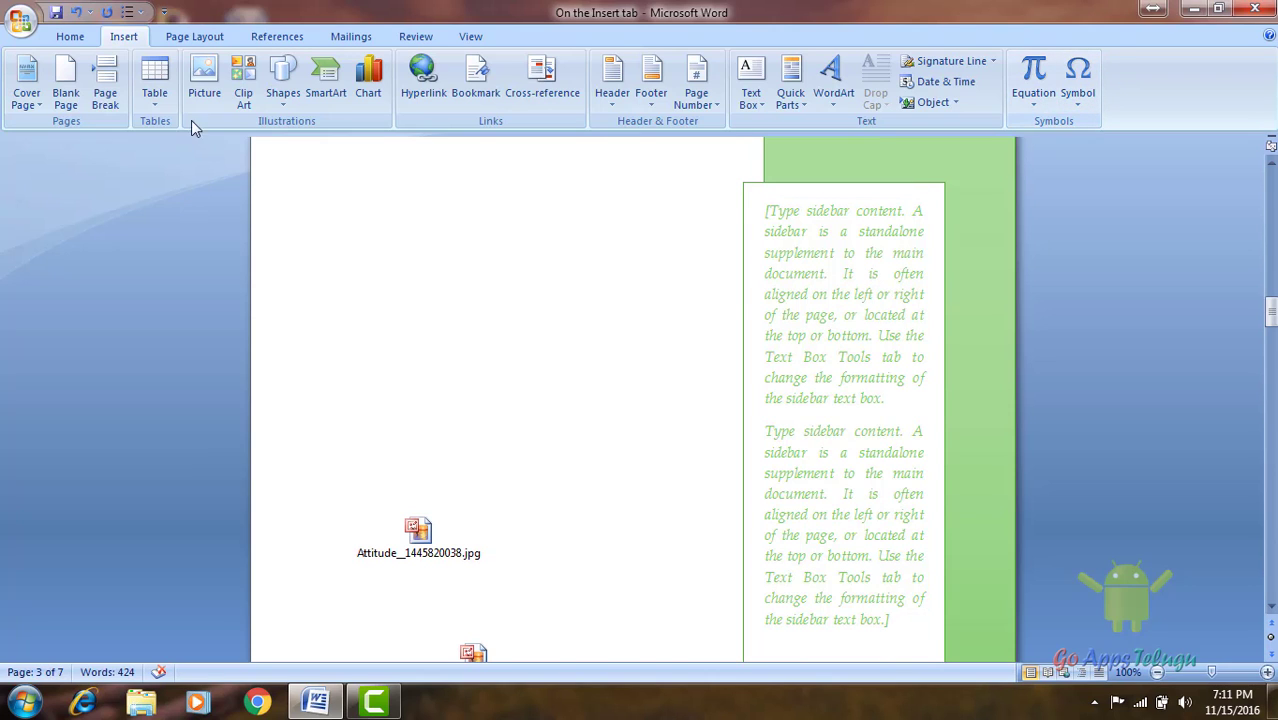
left_click(154, 78)
left_click(523, 355)
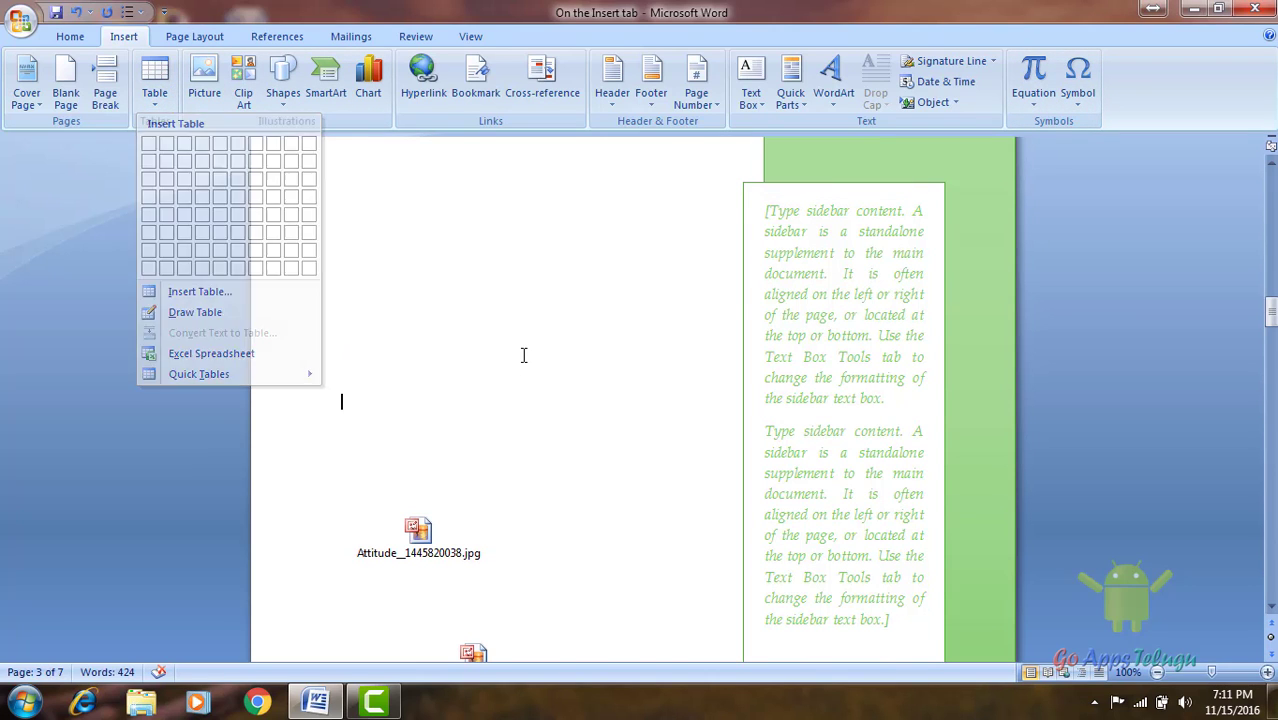